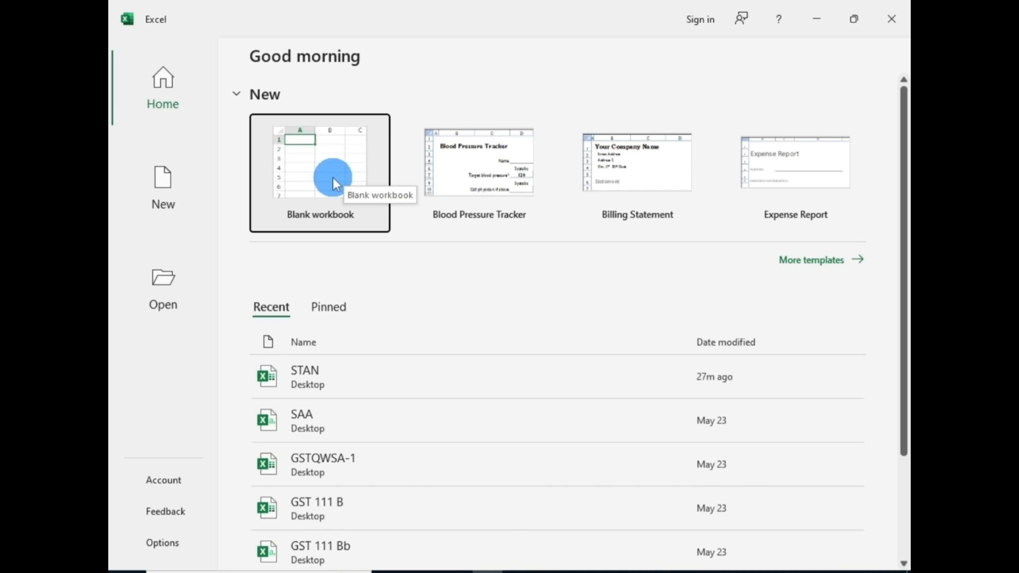
Create a new blank workbook
{"action": "left_click", "coordinate": [333, 179]}
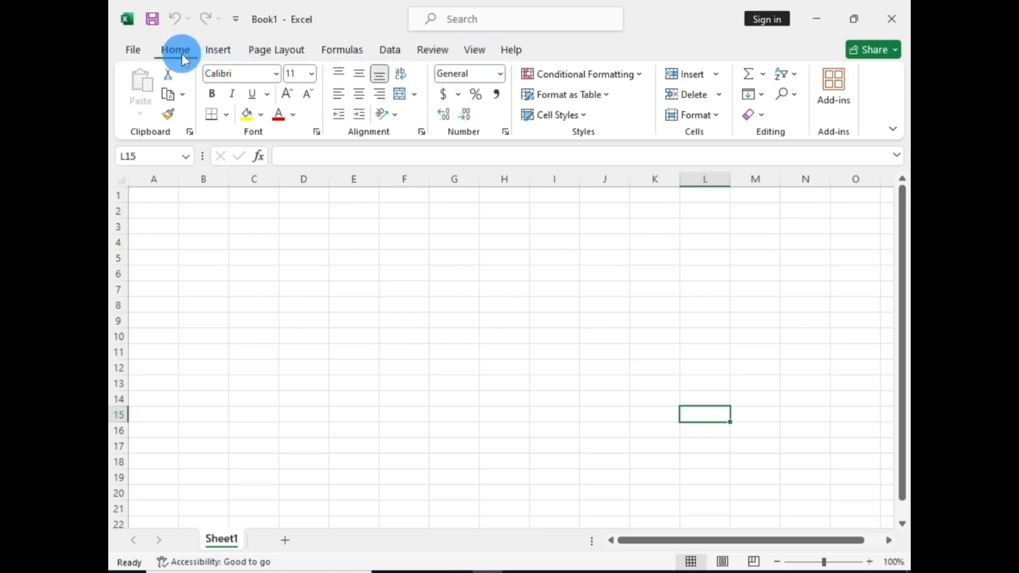
{"action": "left_click", "coordinate": [221, 52]}
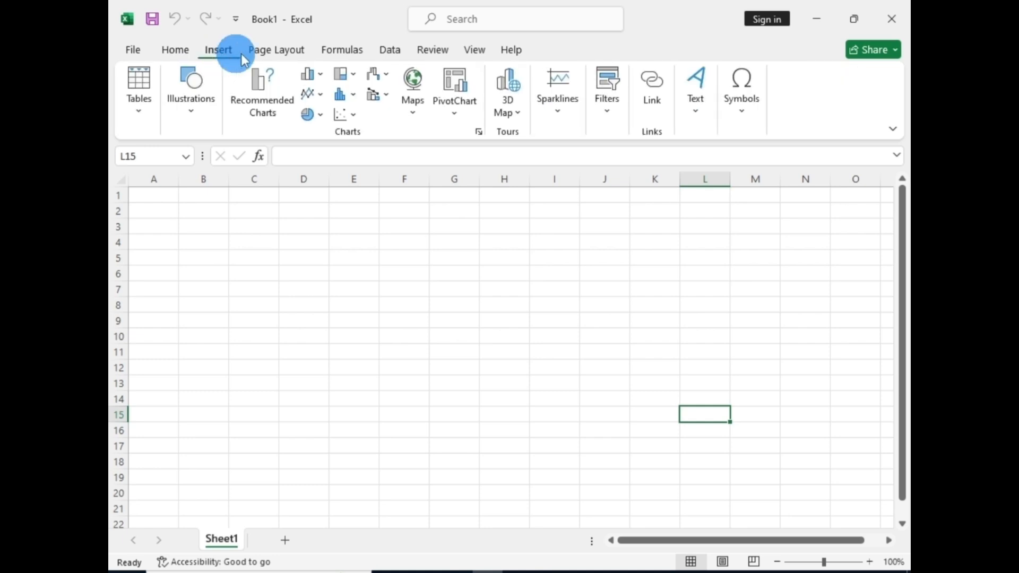
{"action": "left_click", "coordinate": [277, 51]}
{"action": "left_click", "coordinate": [341, 51]}
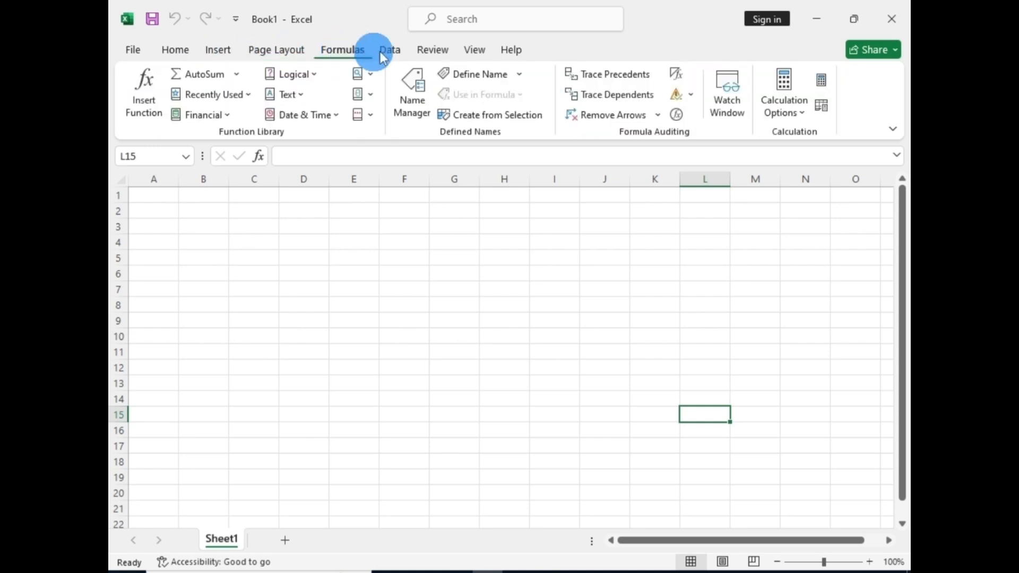
{"action": "left_click", "coordinate": [394, 50]}
{"action": "left_click", "coordinate": [430, 52]}
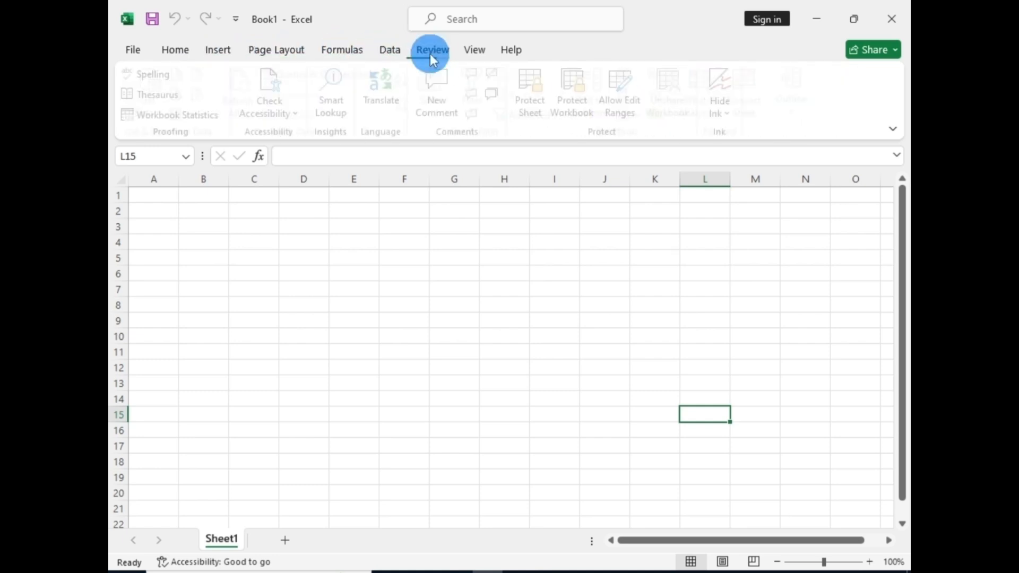
{"action": "left_click", "coordinate": [470, 53]}
{"action": "left_click", "coordinate": [503, 53]}
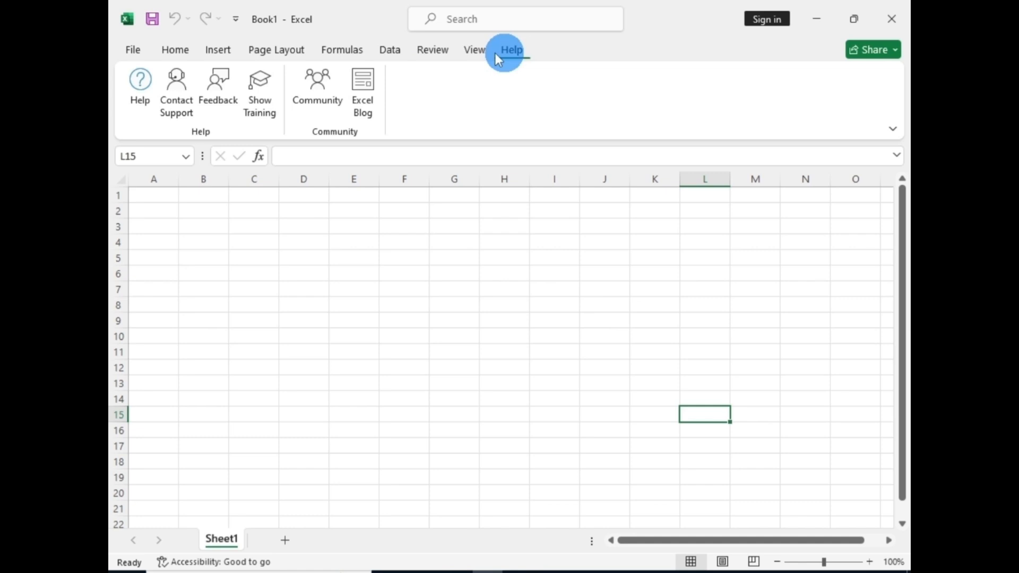
{"action": "left_click", "coordinate": [170, 49]}
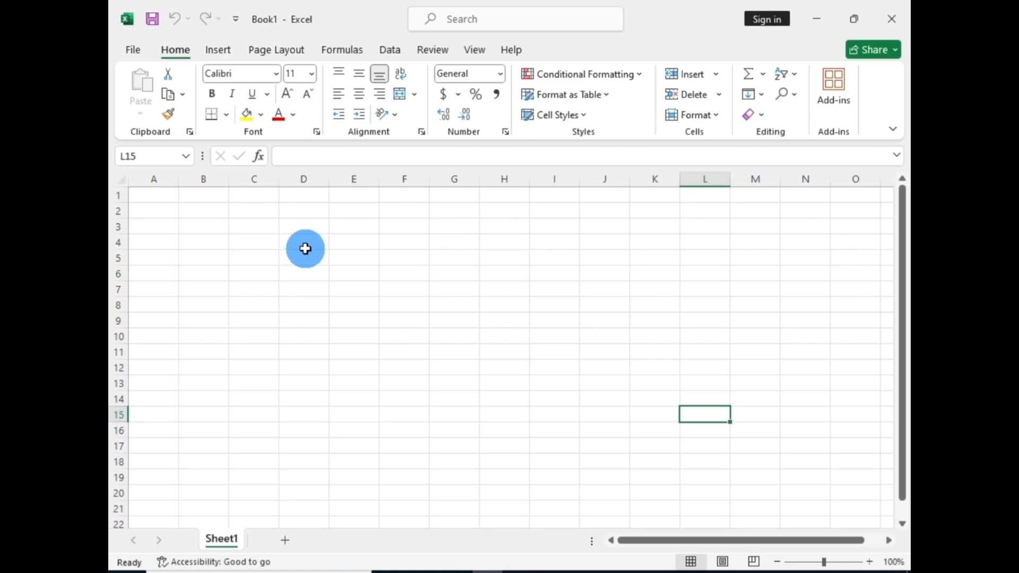
Add two new worksheets to the workbook and return to Sheet1
{"action": "key", "text": "ctrl+Home"}
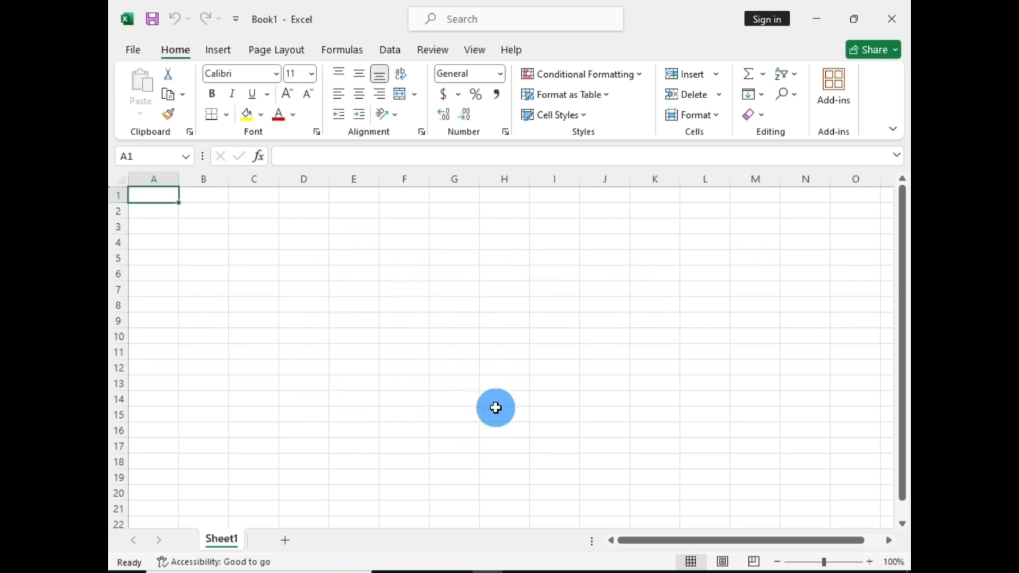
{"action": "left_click", "coordinate": [285, 543]}
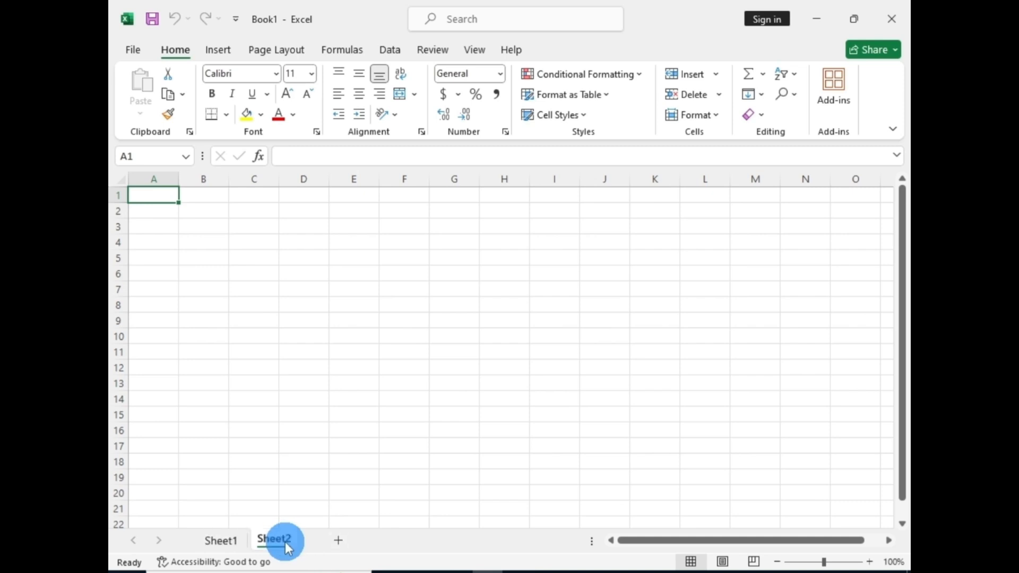
{"action": "left_click", "coordinate": [340, 540]}
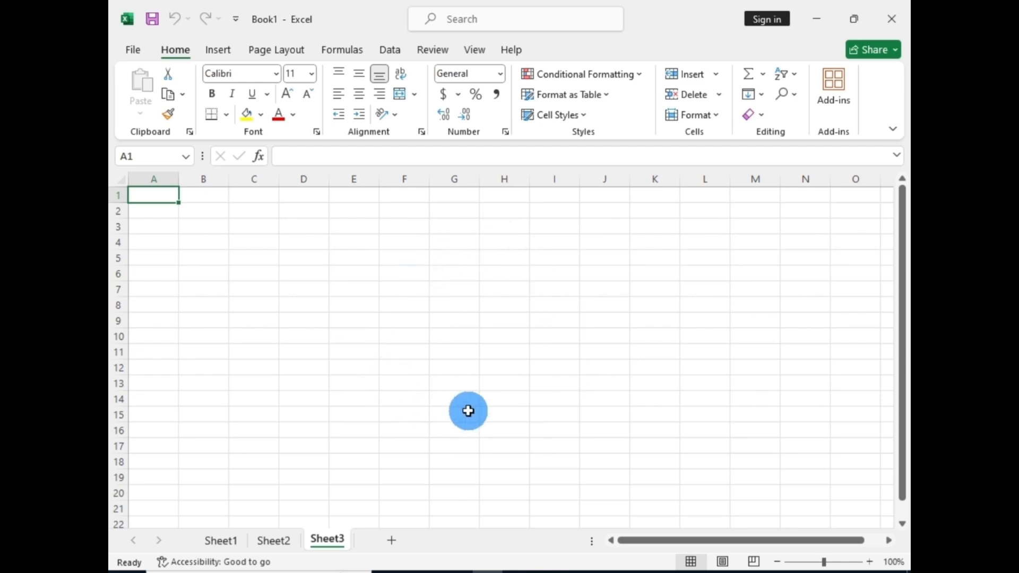
{"action": "left_click", "coordinate": [227, 541]}
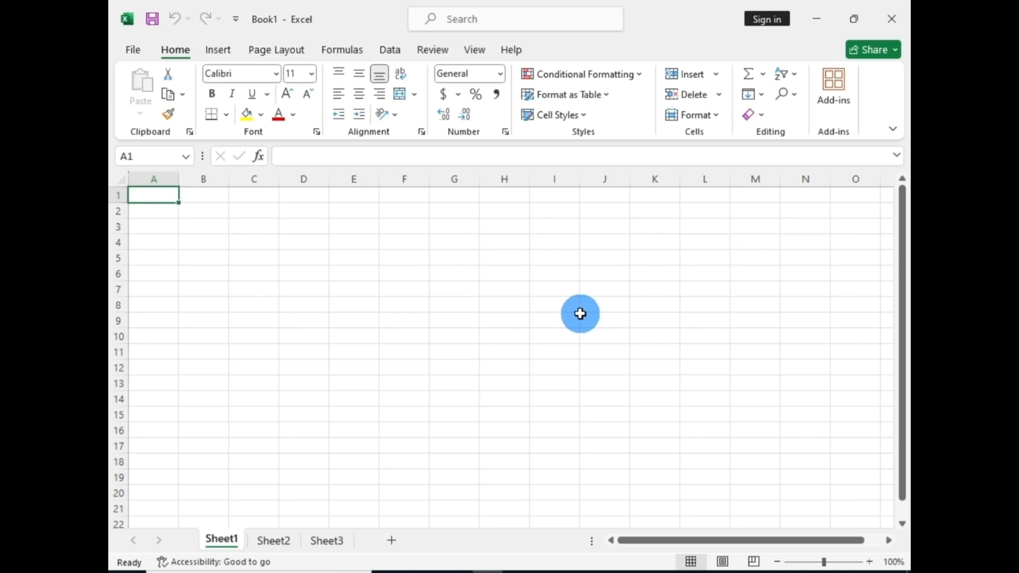
Select cell C7 and move the active cell three columns across and two rows down to F9
{"action": "left_click", "coordinate": [235, 288]}
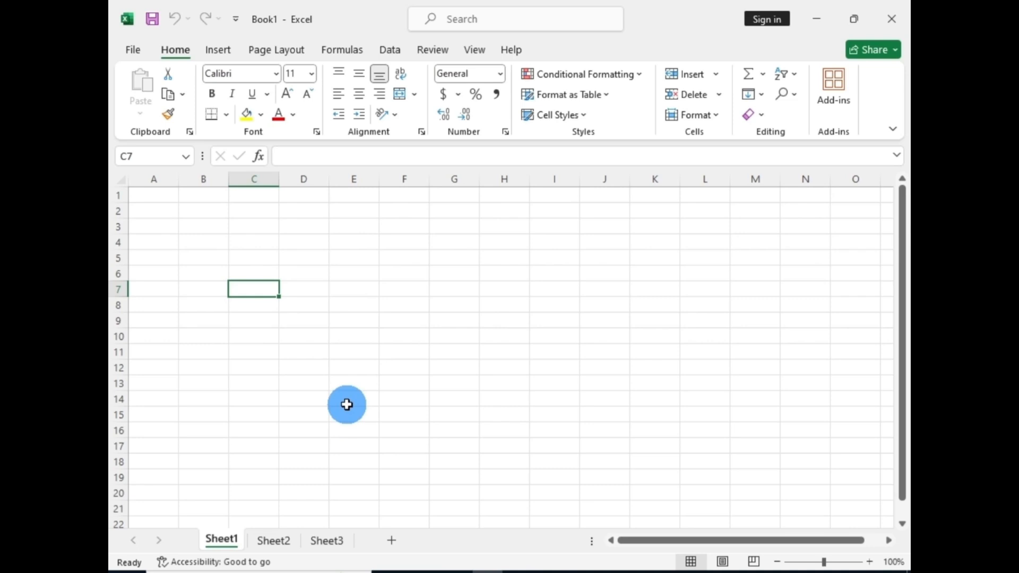
{"action": "key", "text": "Right"}
{"action": "key", "text": "Right"}
{"action": "key", "text": "Right"}
{"action": "key", "text": "Down"}
{"action": "key", "text": "Down"}
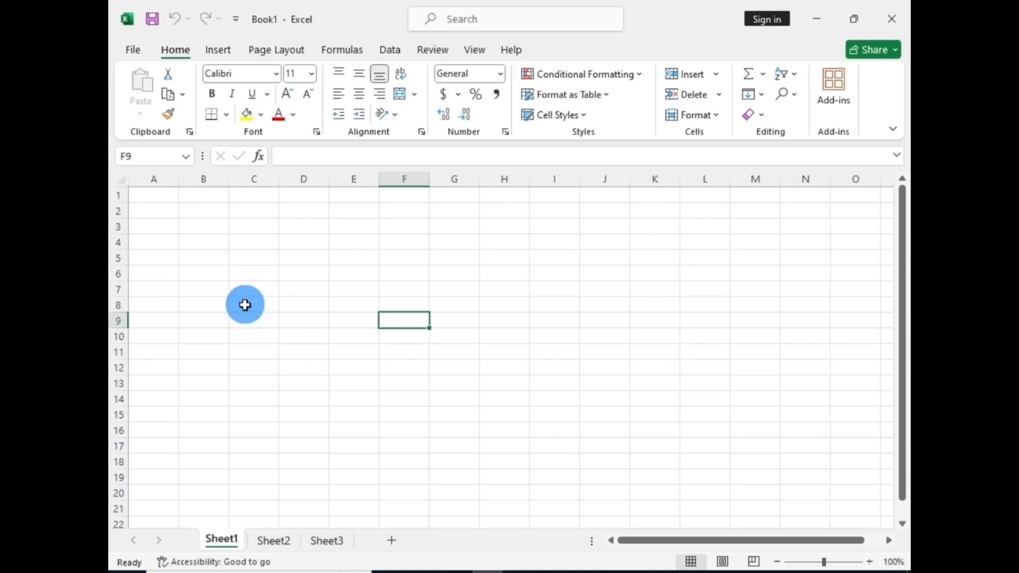
Select cell B12 and the cell range D4:H11, and clear the range selection
{"action": "left_click", "coordinate": [202, 368]}
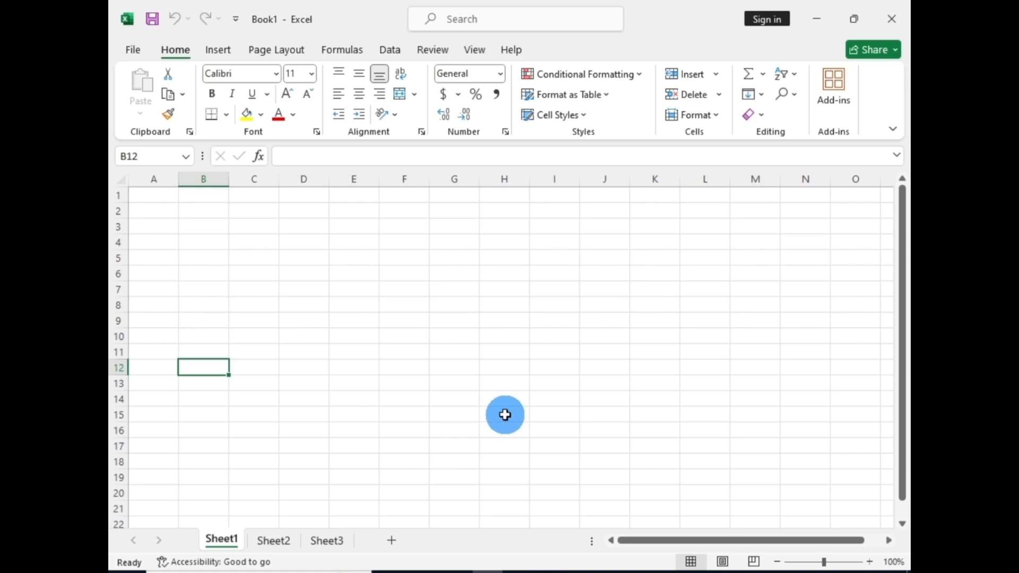
{"action": "left_click_drag", "start_coordinate": [303, 242], "coordinate": [505, 352]}
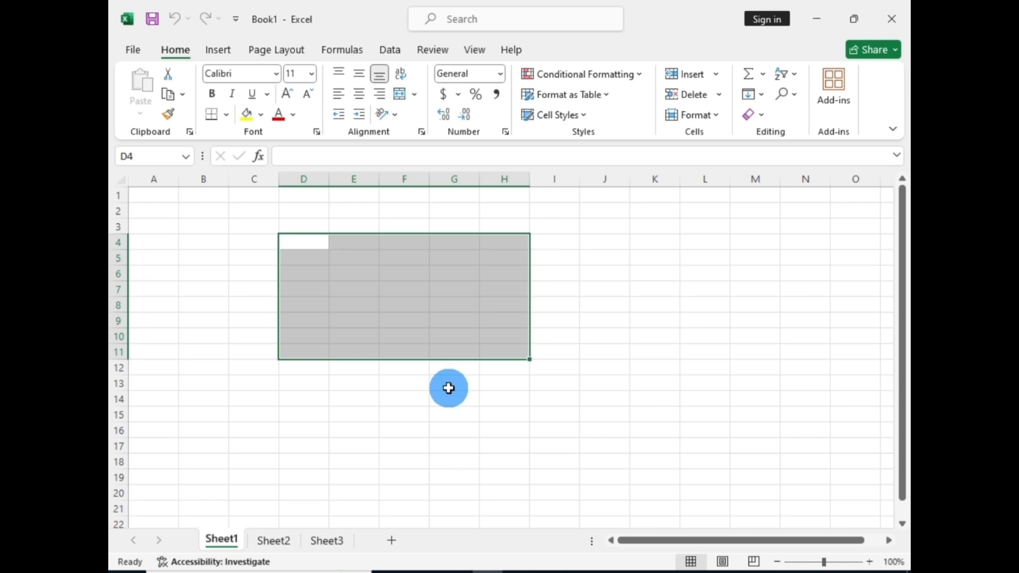
{"action": "left_click", "coordinate": [554, 336]}
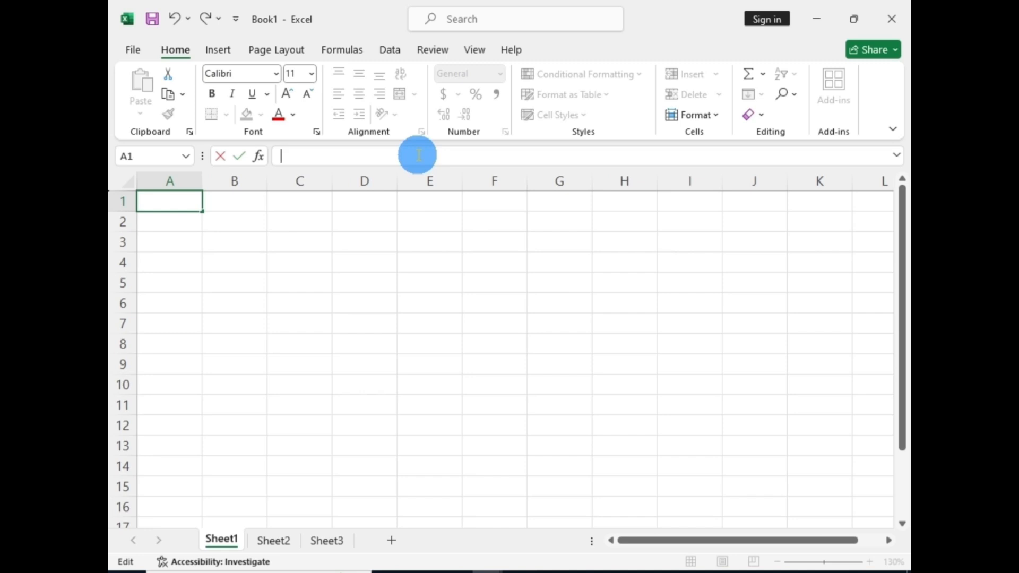
Enter the title "WEEKY CAR INVENTORY" in cell A1 of Sheet1
{"action": "type", "text": "WEEK"}
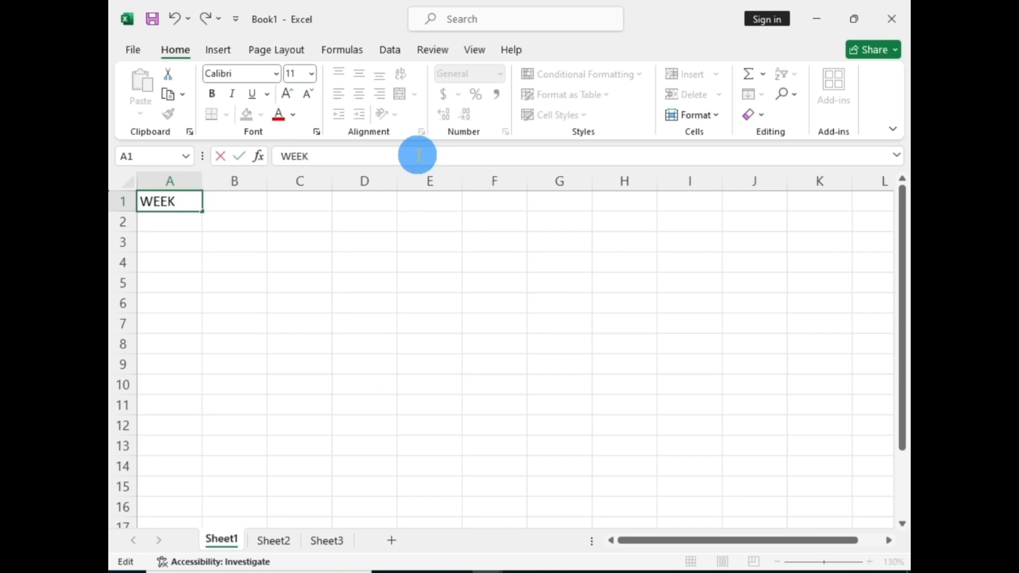
{"action": "type", "text": "Y CAR INV"}
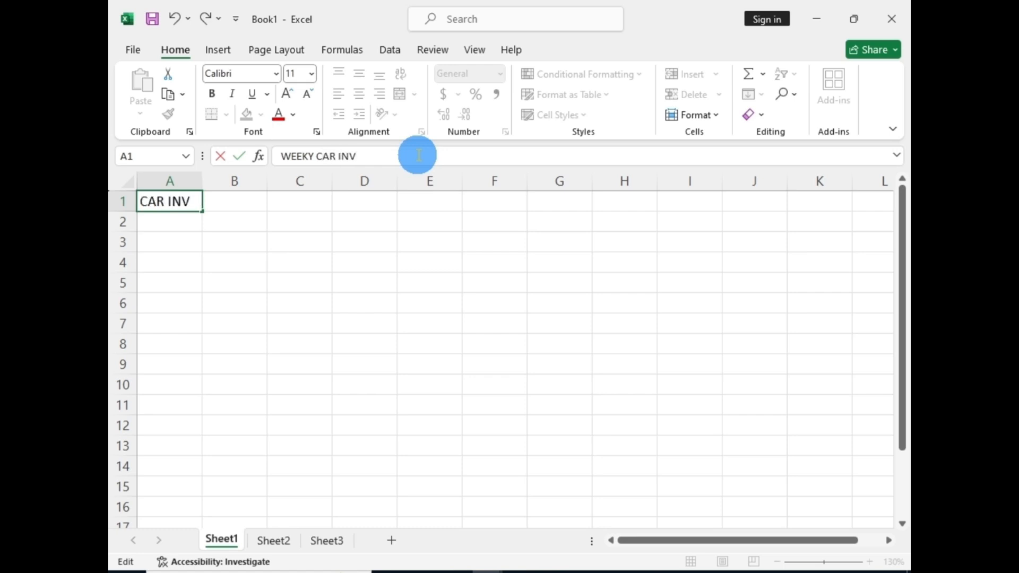
{"action": "type", "text": "ENTORY"}
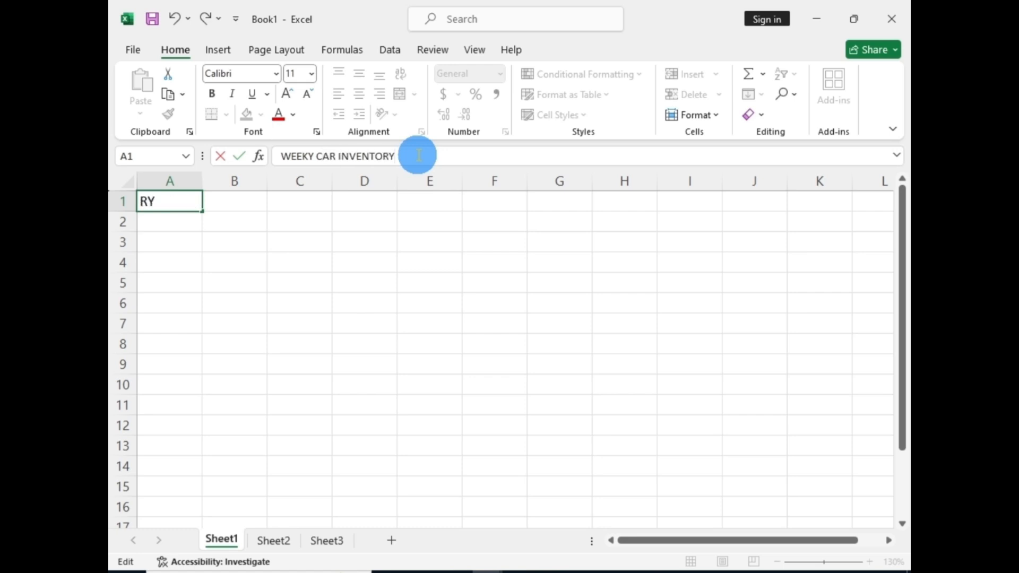
{"action": "left_click", "coordinate": [380, 258]}
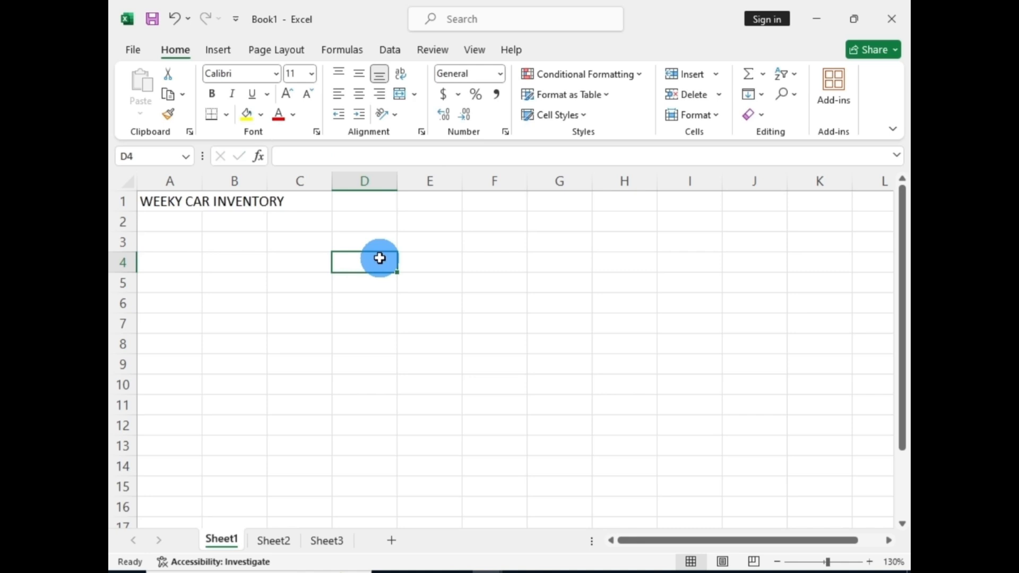
Enter the column heading "CARS" in cell A2 below the title
{"action": "left_click", "coordinate": [174, 218]}
{"action": "type", "text": "CARS"}
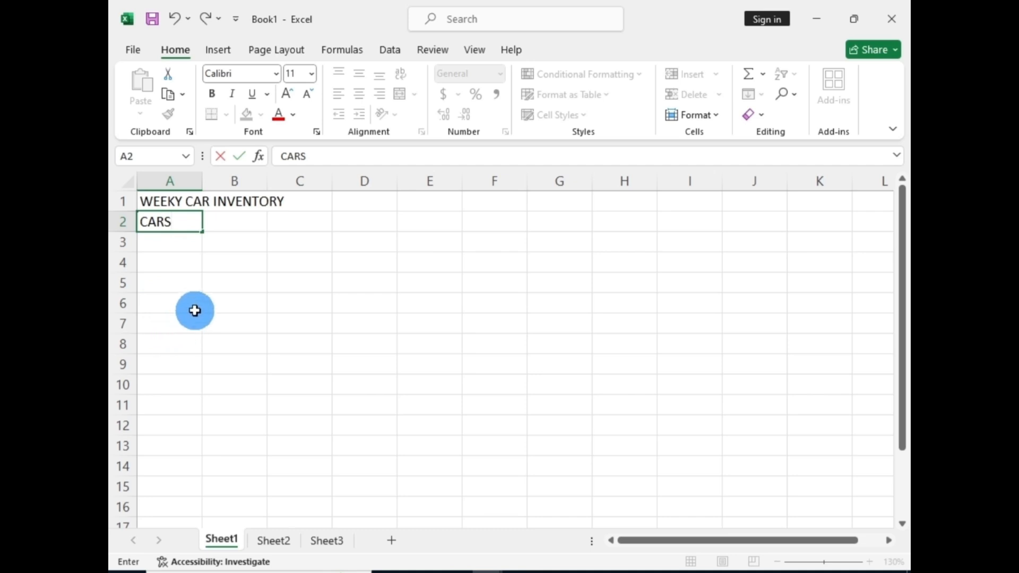
{"action": "left_click", "coordinate": [187, 220]}
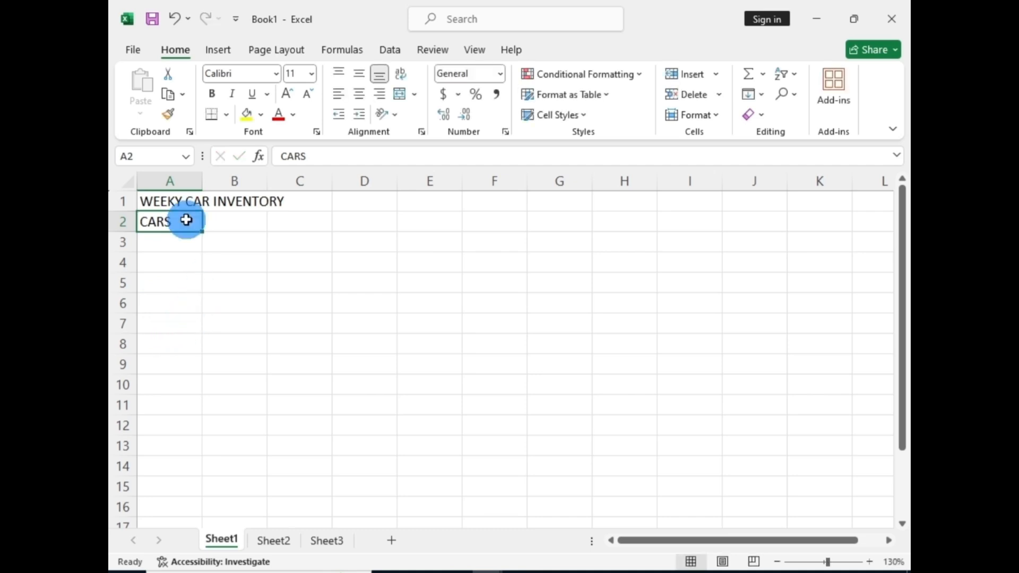
{"action": "key", "text": "Right"}
{"action": "key", "text": "Right"}
{"action": "key", "text": "Right"}
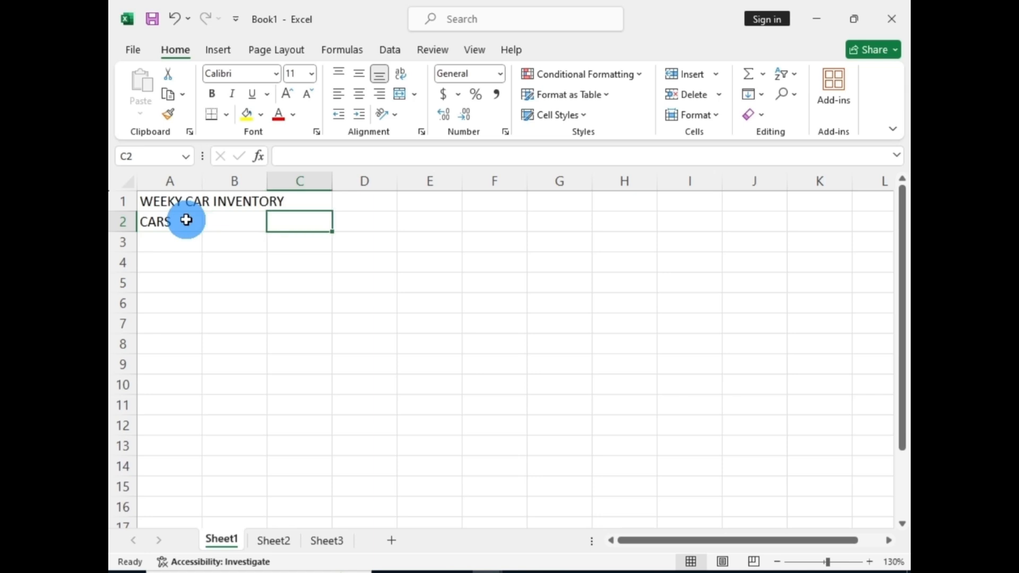
{"action": "left_click", "coordinate": [186, 220]}
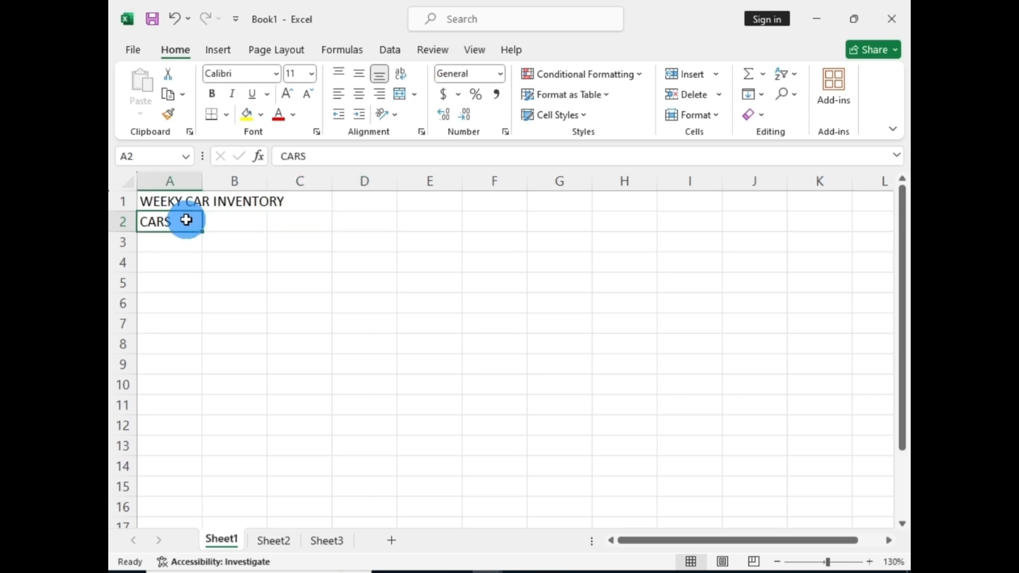
{"action": "key", "text": "Down"}
{"action": "key", "text": "Down"}
{"action": "key", "text": "Down"}
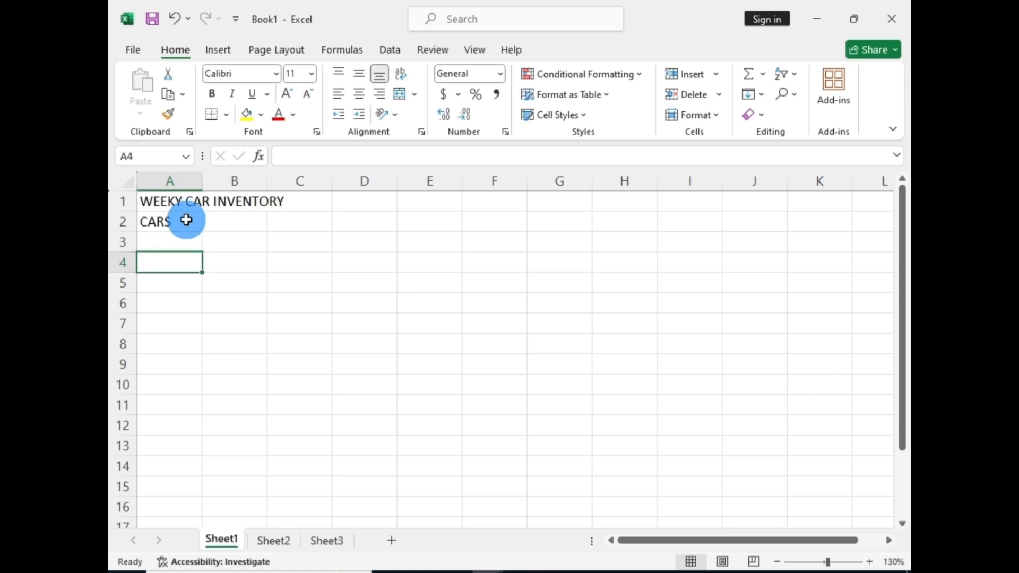
{"action": "key", "text": "Down"}
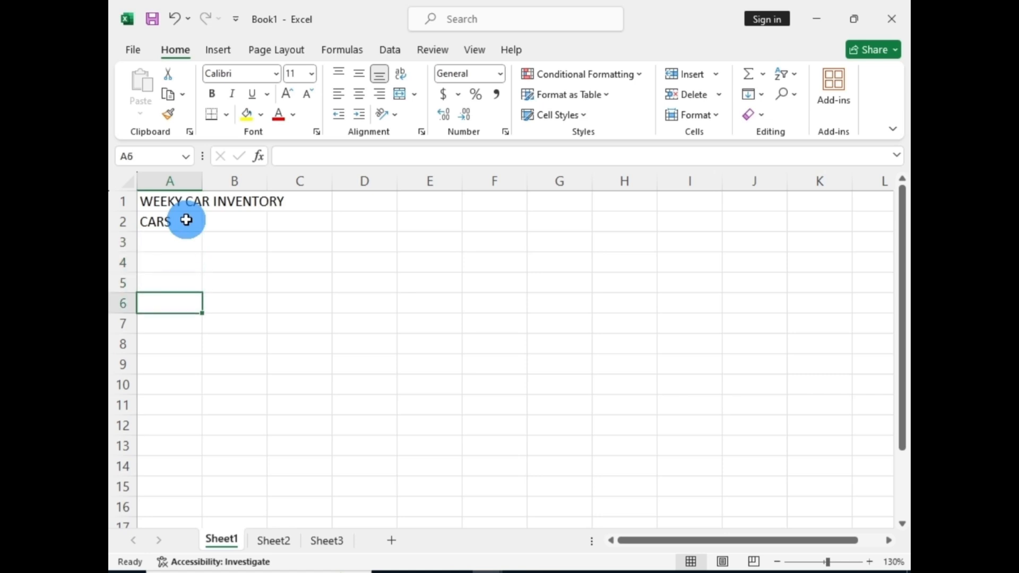
{"action": "left_click", "coordinate": [174, 224]}
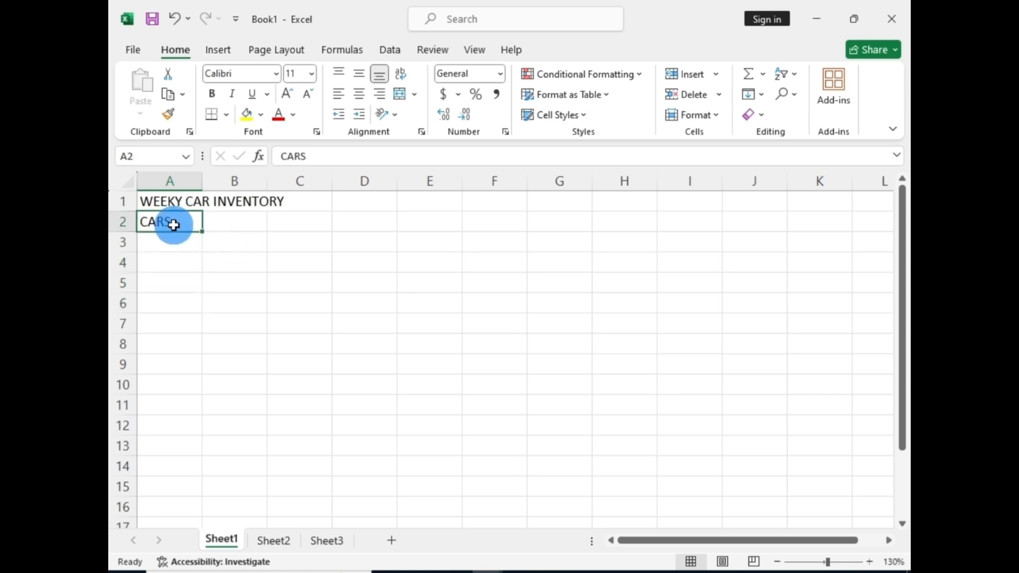
{"action": "key", "text": "Right"}
{"action": "key", "text": "Right"}
{"action": "key", "text": "Right"}
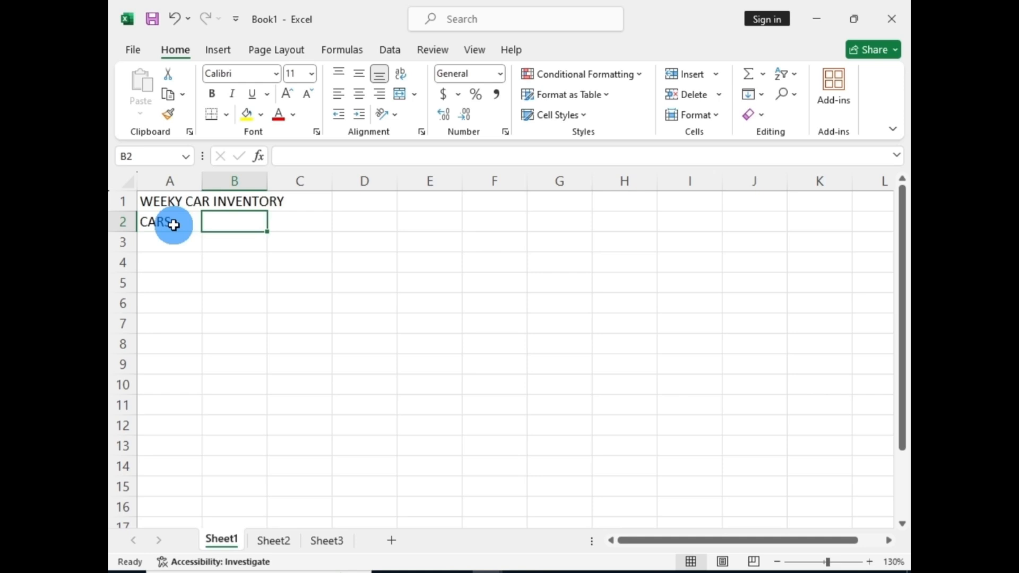
{"action": "key", "text": "Right"}
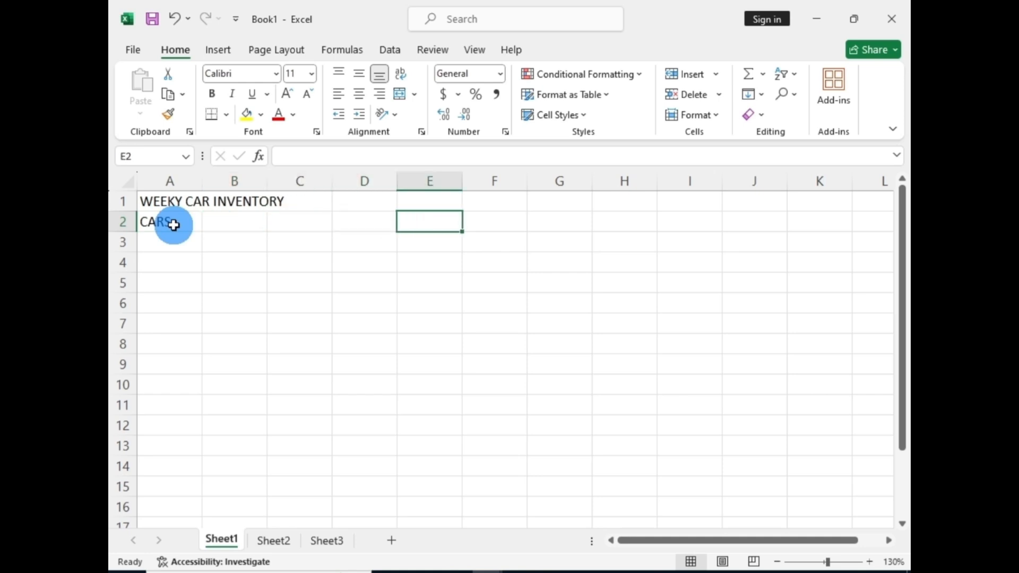
{"action": "key", "text": "Right"}
{"action": "key", "text": "Right"}
{"action": "key", "text": "Left"}
{"action": "key", "text": "Left"}
{"action": "key", "text": "Left"}
{"action": "key", "text": "Left"}
{"action": "key", "text": "Left"}
{"action": "key", "text": "Left"}
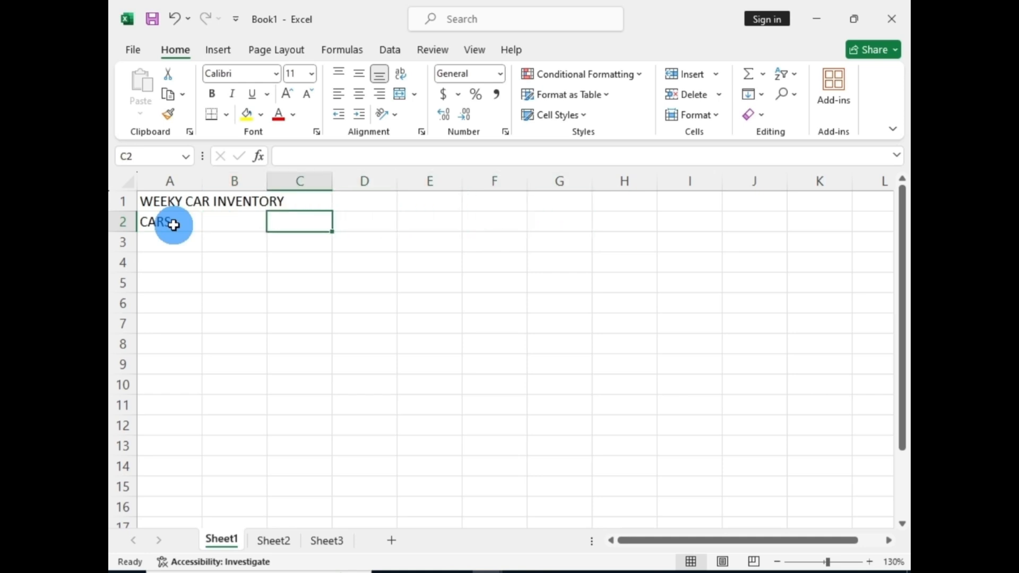
{"action": "key", "text": "Down"}
{"action": "key", "text": "Down"}
{"action": "key", "text": "Down"}
{"action": "key", "text": "Down"}
{"action": "key", "text": "Down"}
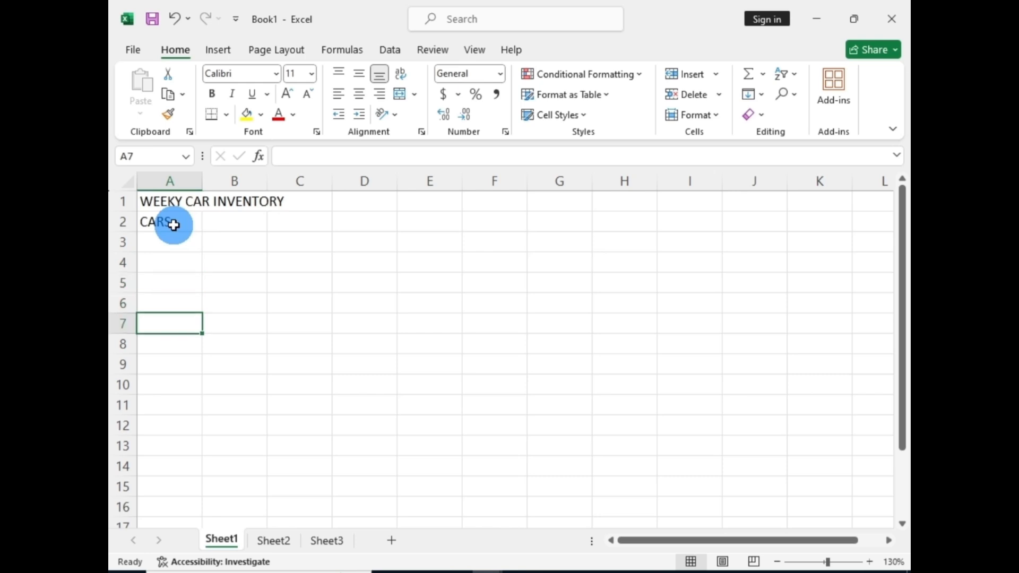
{"action": "key", "text": "Up"}
{"action": "key", "text": "Up"}
{"action": "key", "text": "Up"}
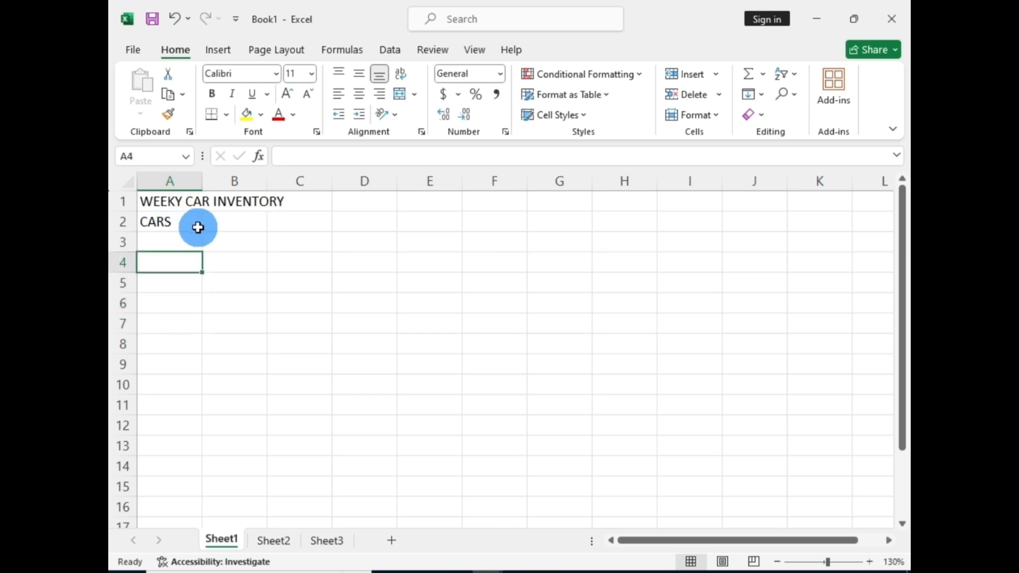
Enter the heading "MONDAY" in cell B2 and keep that cell selected
{"action": "left_click", "coordinate": [236, 222]}
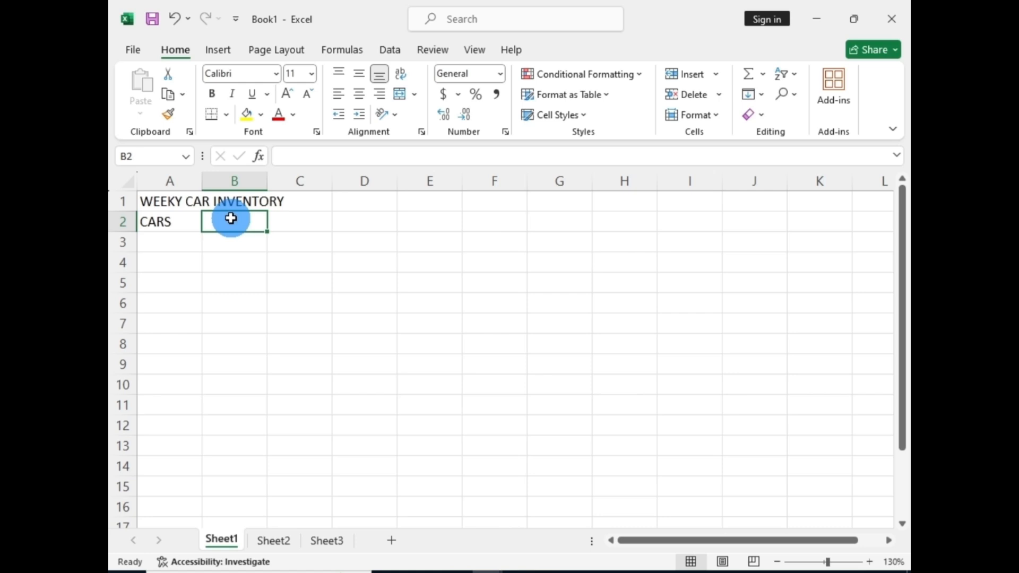
{"action": "type", "text": "MON"}
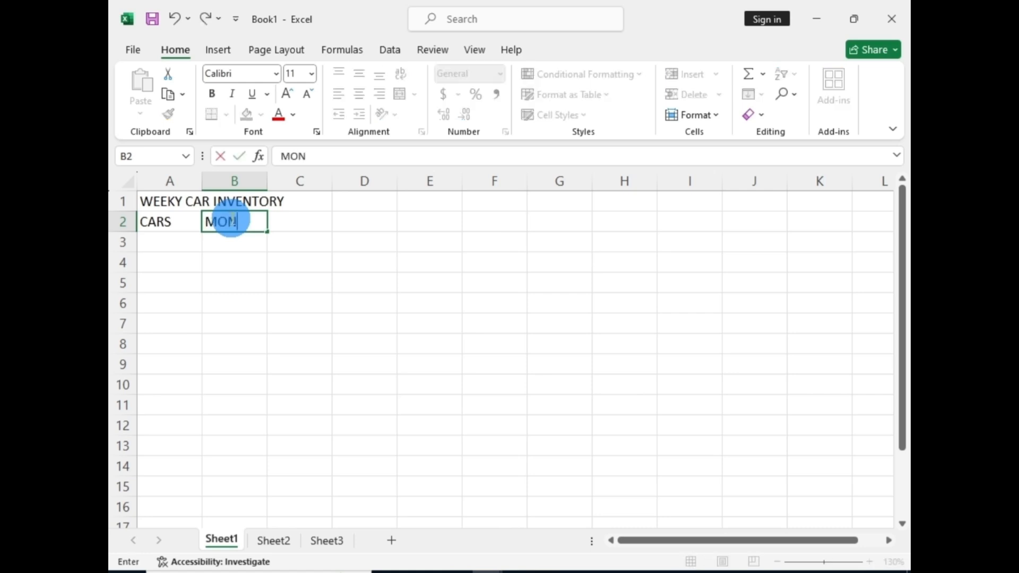
{"action": "type", "text": "DAY"}
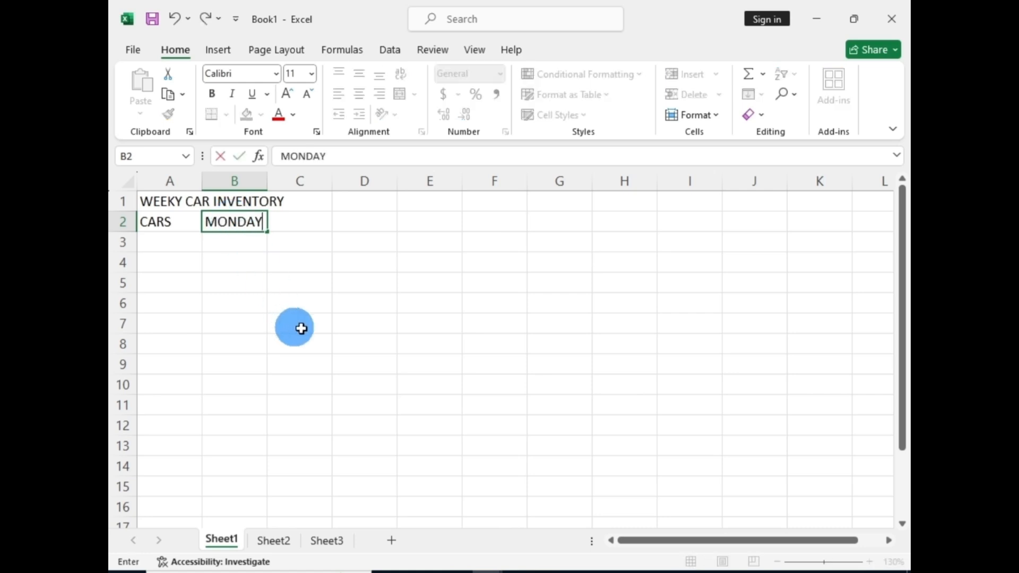
{"action": "key", "text": "ctrl+Return"}
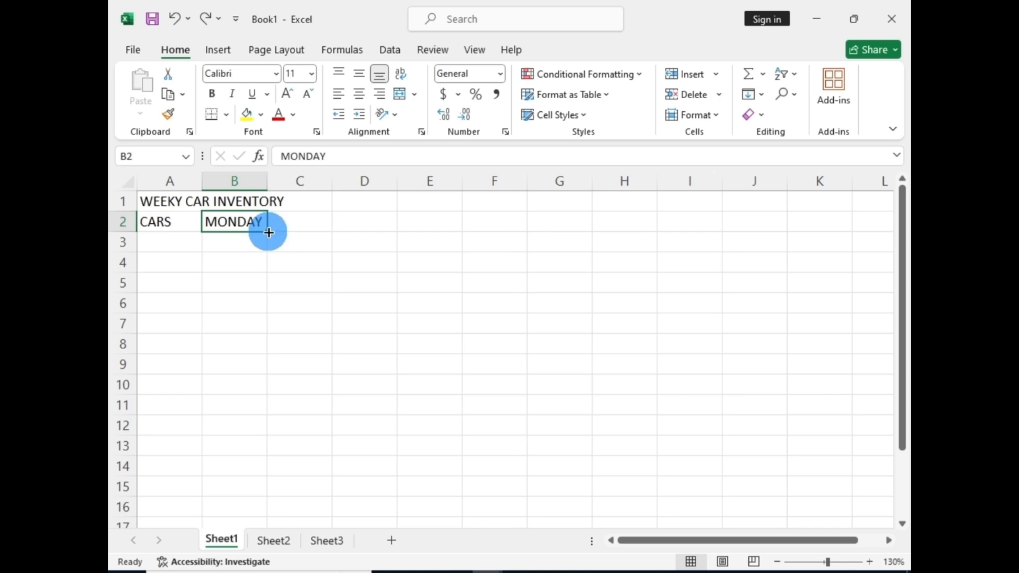
Fill the weekday series from MONDAY in cell B2 across to SATURDAY in cell G2
{"action": "left_click_drag", "start_coordinate": [269, 232], "coordinate": [576, 226]}
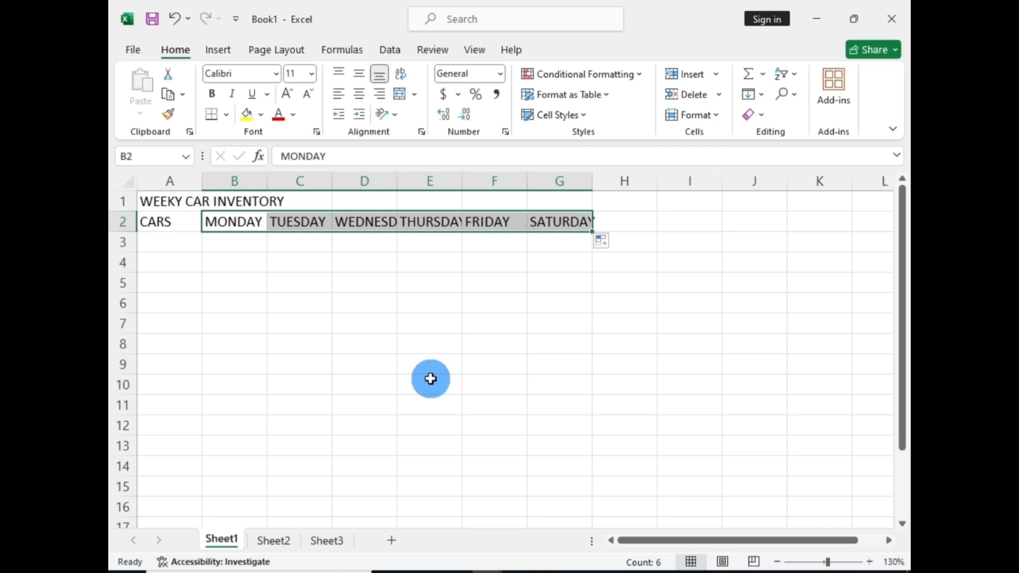
Try filling a month series from "JANUARY" in cell C4 down to DECEMBER in C15, and undo it
{"action": "left_click", "coordinate": [296, 267]}
{"action": "type", "text": "J"}
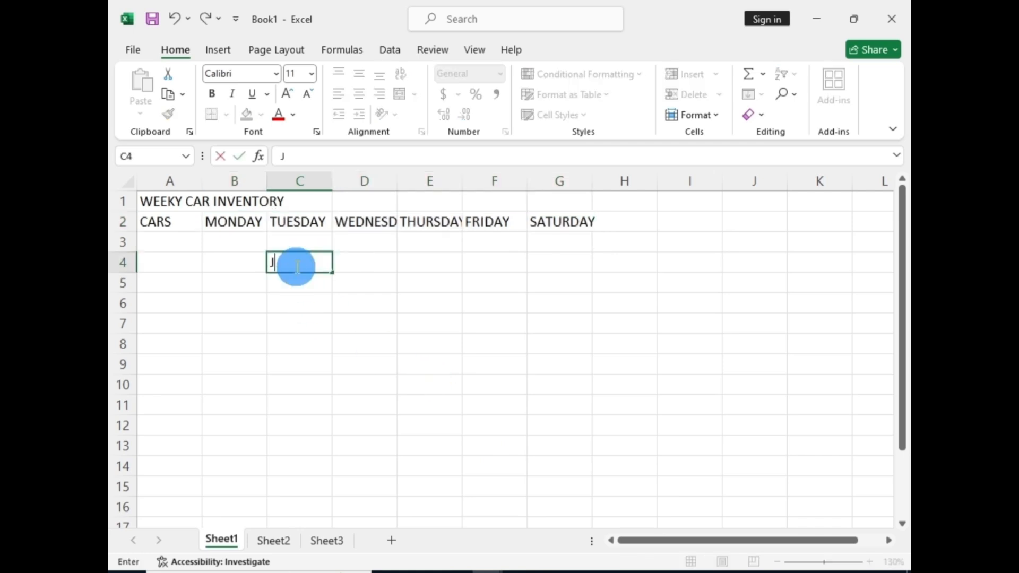
{"action": "type", "text": "ANUARY"}
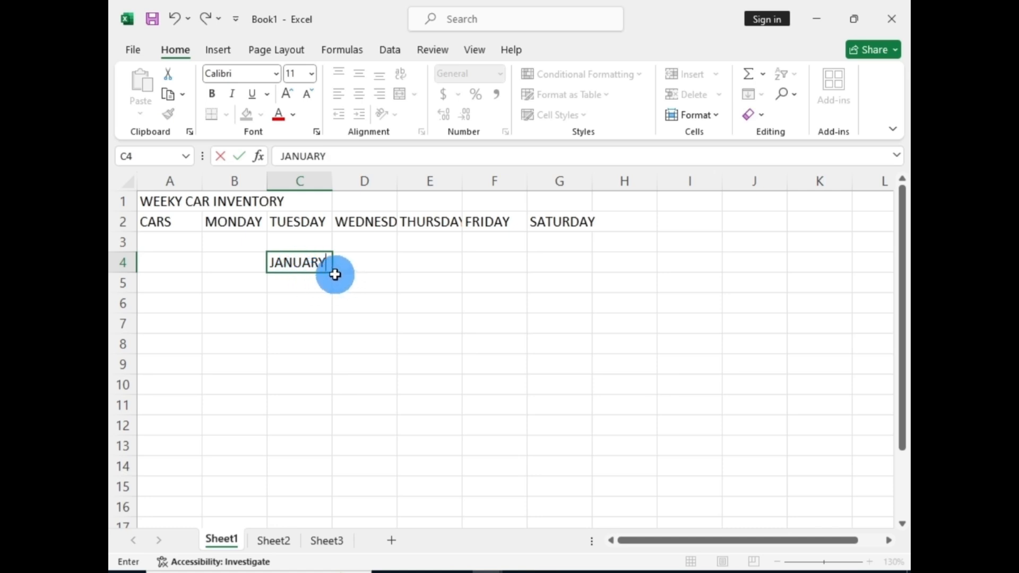
{"action": "left_click_drag", "start_coordinate": [333, 272], "coordinate": [317, 499]}
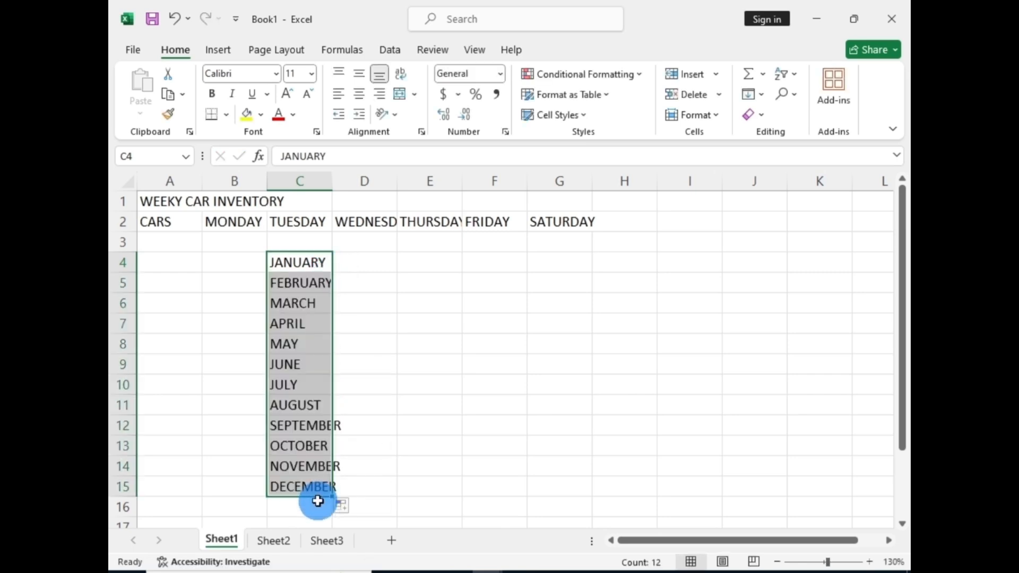
{"action": "left_click", "coordinate": [499, 487]}
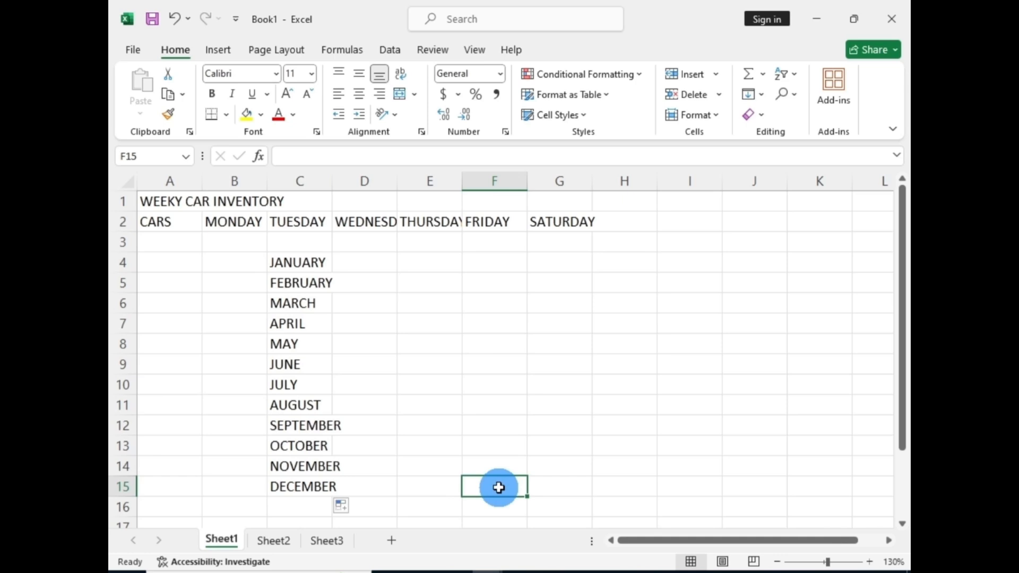
{"action": "key", "text": "ctrl+z"}
{"action": "key", "text": "ctrl+z"}
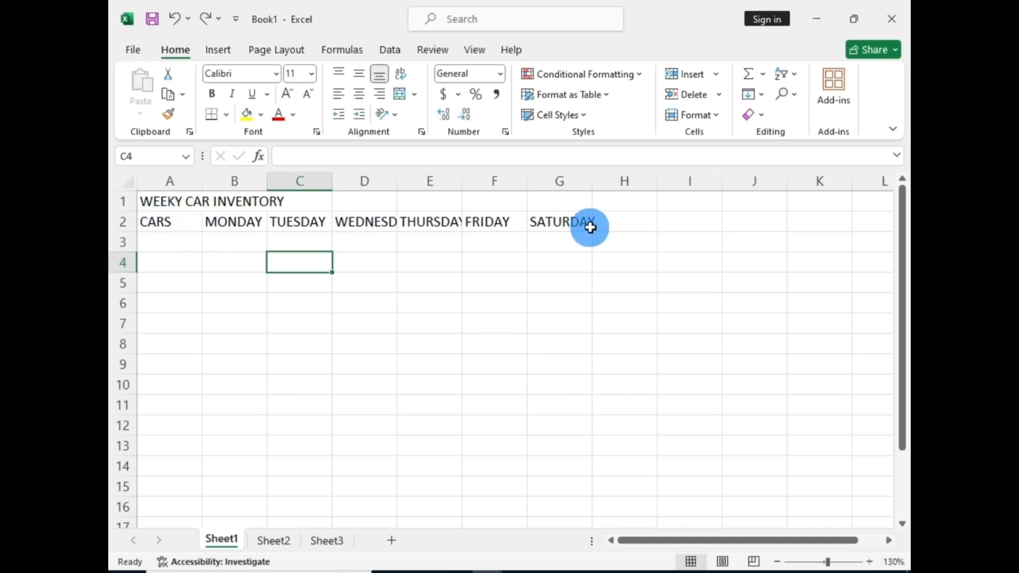
Enter the column heading "TOTAL" in cell H2 after the weekday headings
{"action": "left_click", "coordinate": [620, 222]}
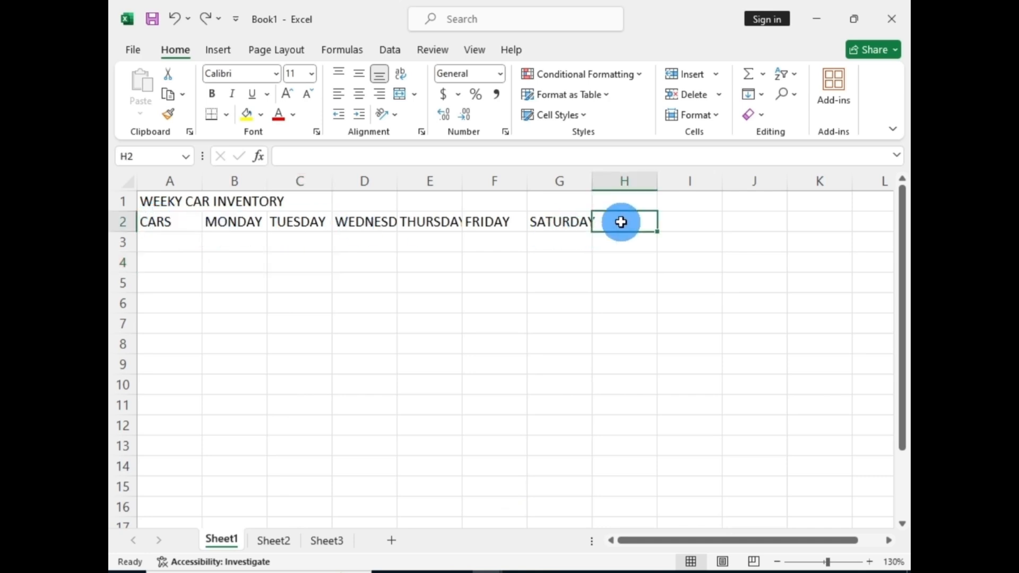
{"action": "type", "text": "TOTAL"}
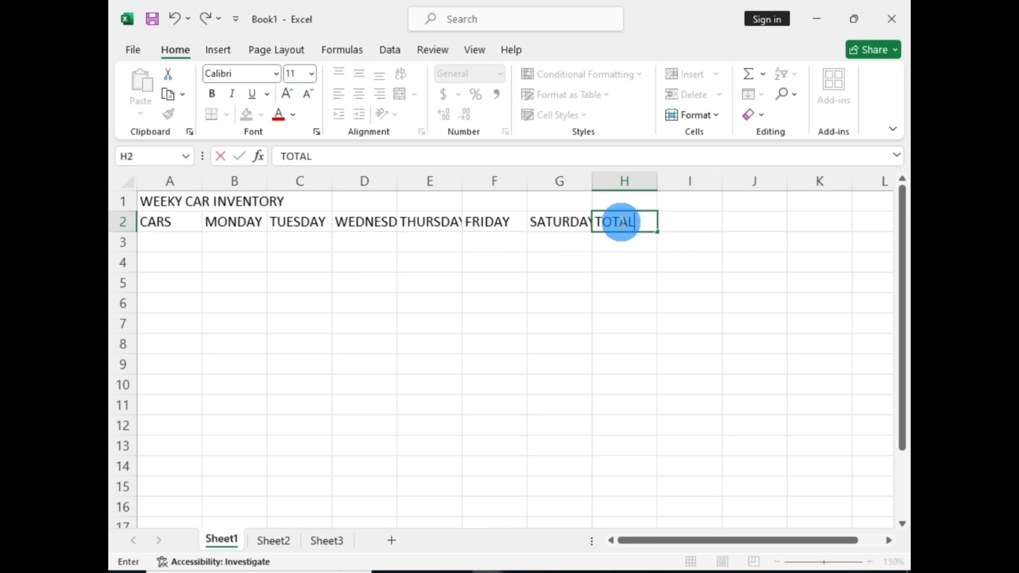
{"action": "left_click", "coordinate": [690, 302]}
{"action": "left_click_drag", "start_coordinate": [824, 562], "coordinate": [831, 565]}
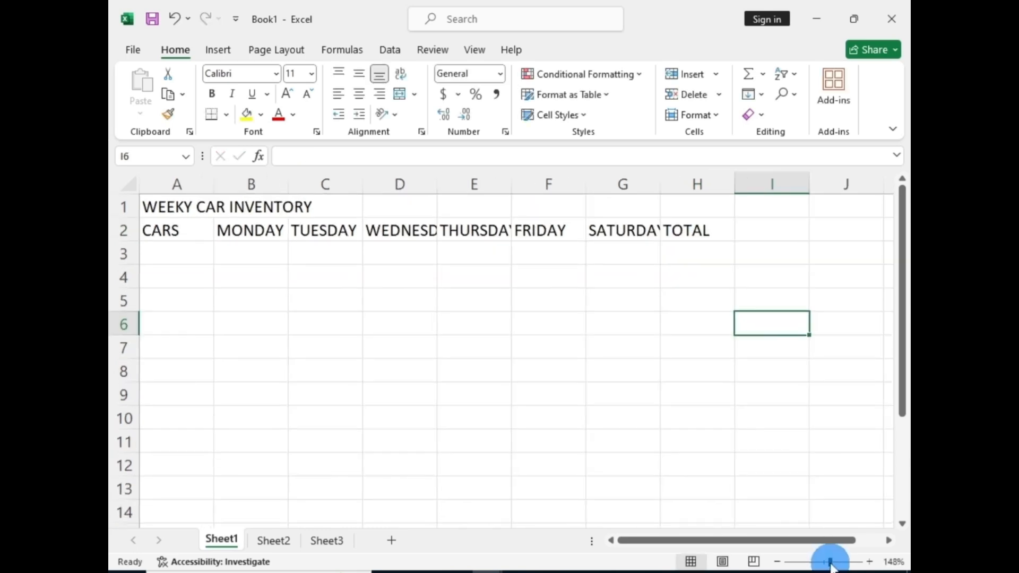
{"action": "left_click", "coordinate": [310, 346]}
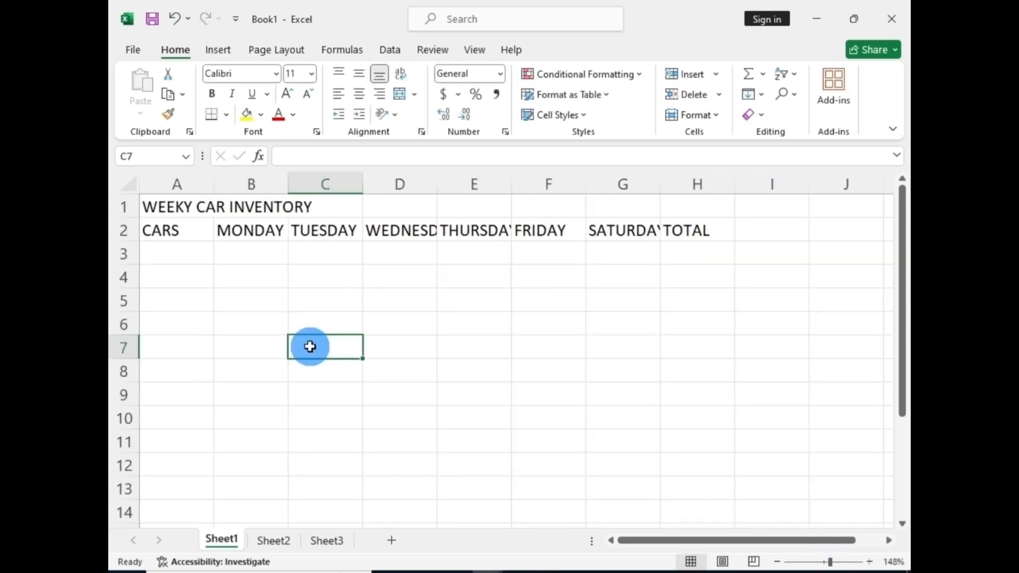
Try correcting the title by entering "L" directly over selected cell A1, and undo each overwrite
{"action": "left_click", "coordinate": [173, 206]}
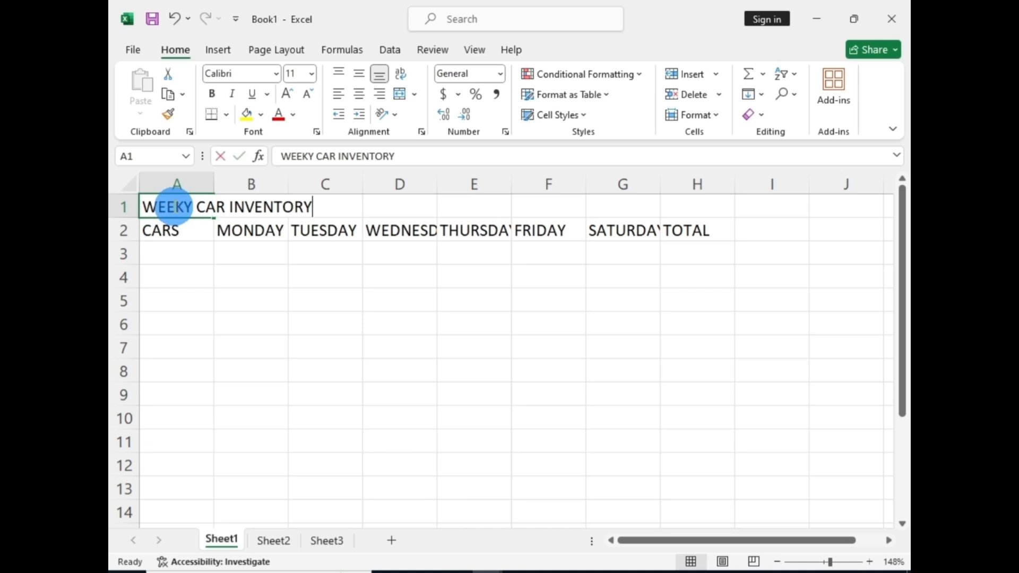
{"action": "type", "text": "L"}
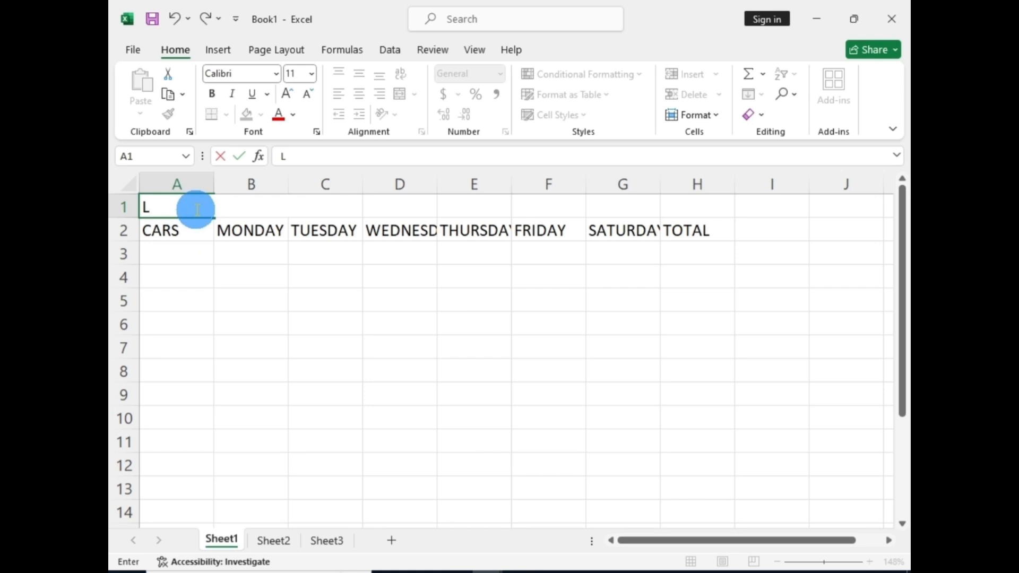
{"action": "key", "text": "ctrl+z"}
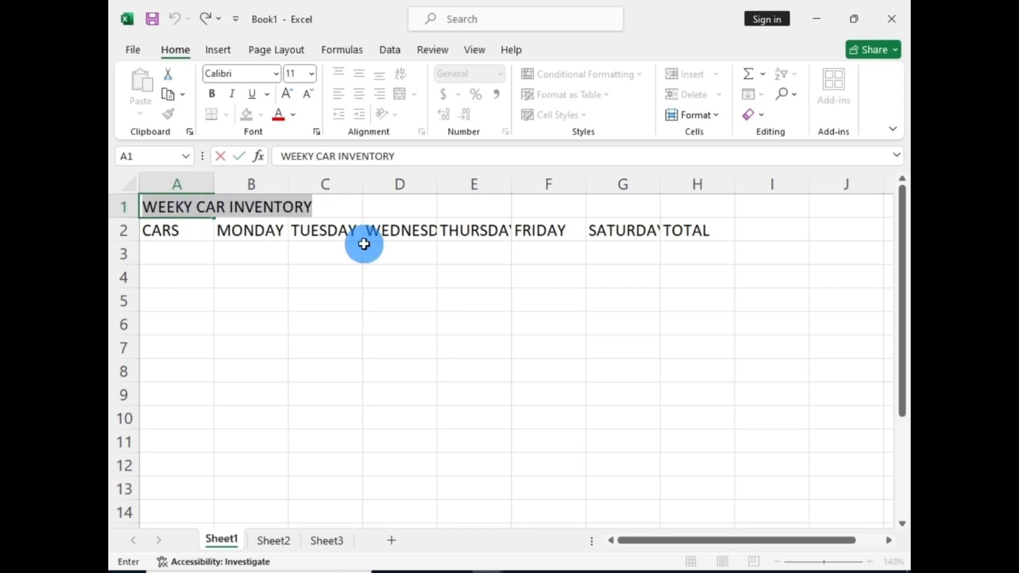
{"action": "left_click", "coordinate": [400, 347]}
{"action": "left_click", "coordinate": [172, 208]}
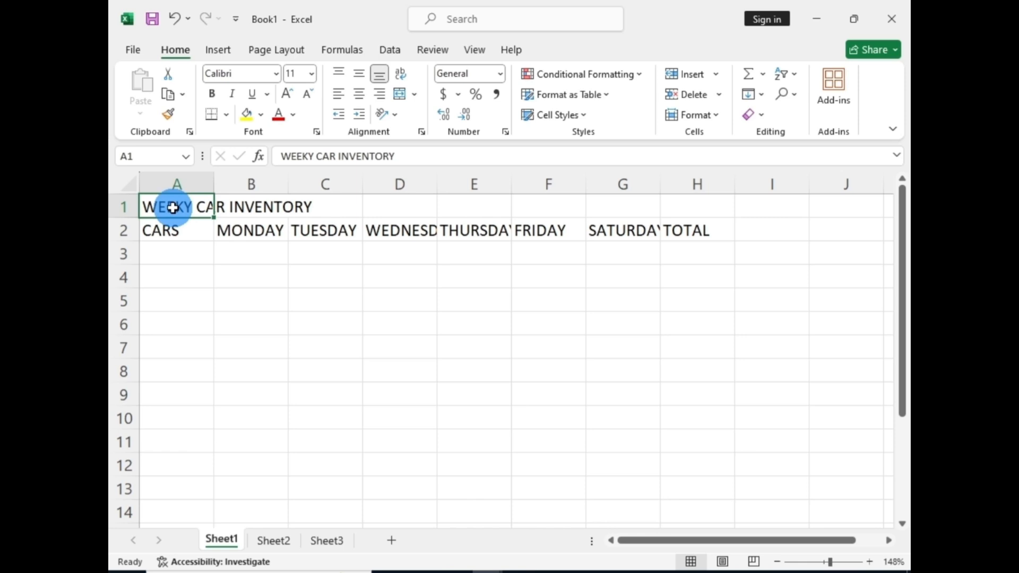
{"action": "type", "text": "L"}
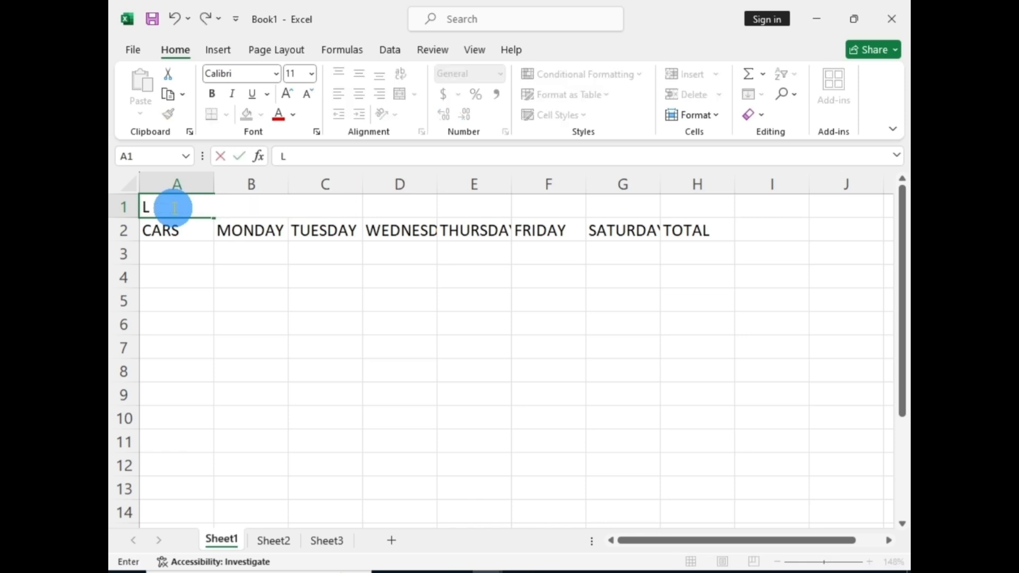
{"action": "key", "text": "ctrl+z"}
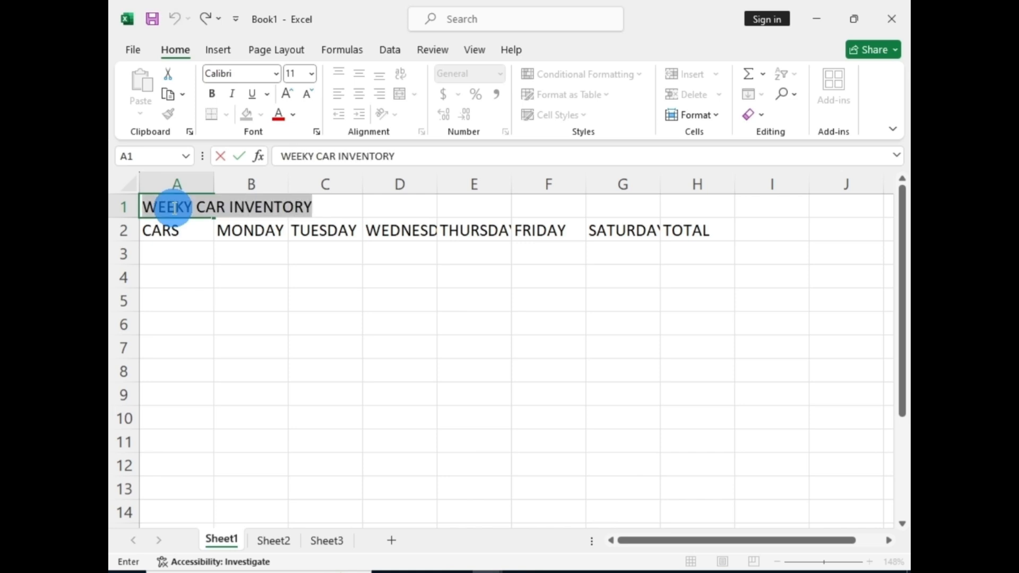
{"action": "left_click", "coordinate": [295, 331]}
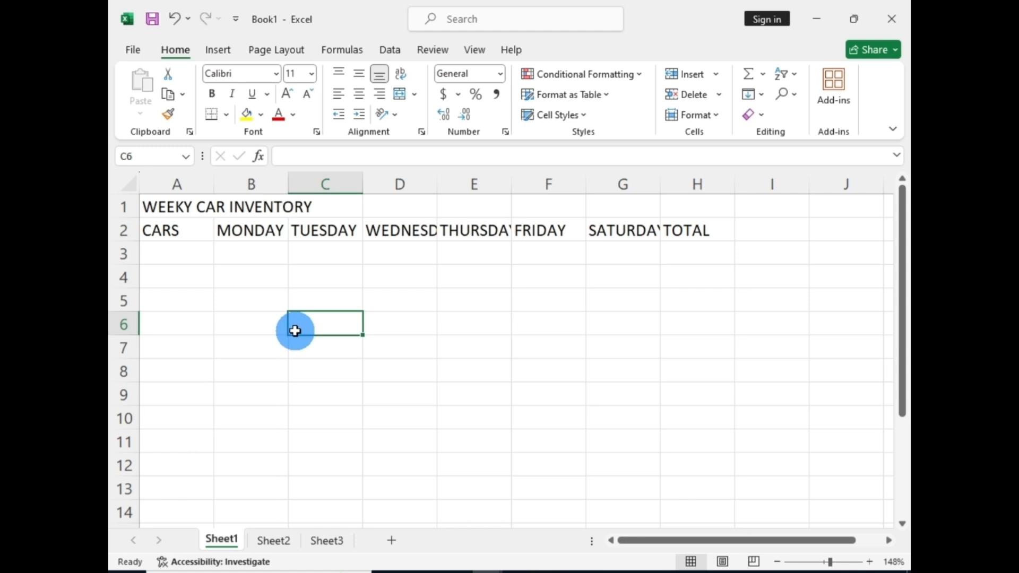
Edit the text inside cell A1 to insert the missing "L", so the title reads "WEEKLY CAR INVENTORY"
{"action": "double_click", "coordinate": [179, 207]}
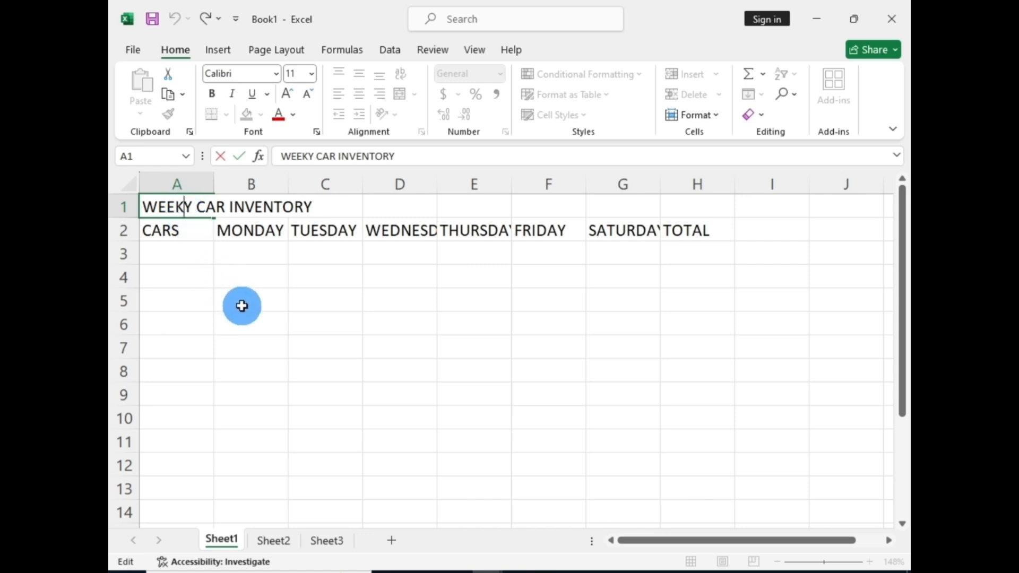
{"action": "type", "text": "L"}
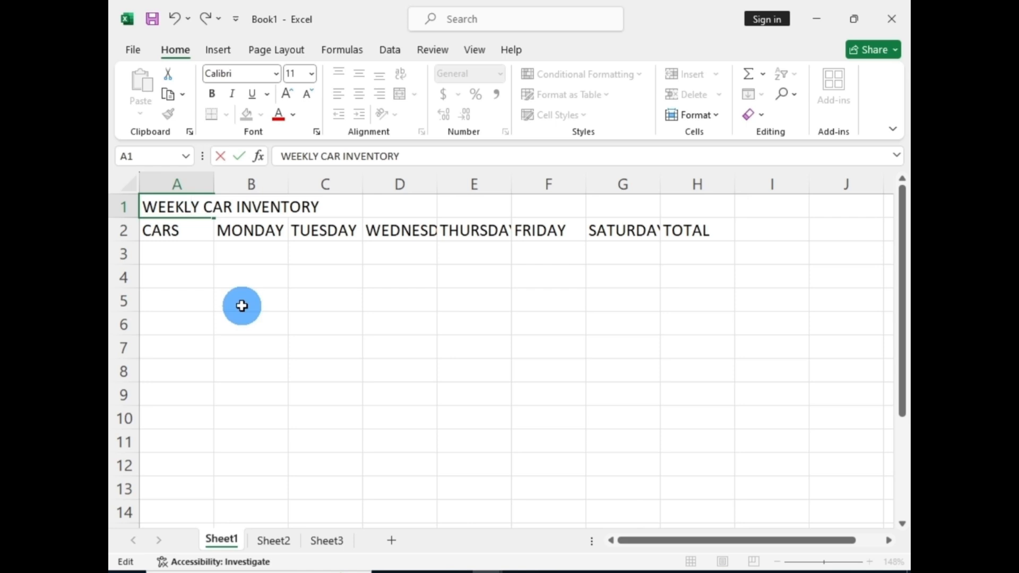
{"action": "key", "text": "Left"}
{"action": "key", "text": "Left"}
{"action": "key", "text": "Left"}
{"action": "key", "text": "Left"}
{"action": "key", "text": "Right"}
{"action": "key", "text": "Right"}
{"action": "key", "text": "Right"}
{"action": "key", "text": "Right"}
{"action": "key", "text": "Right"}
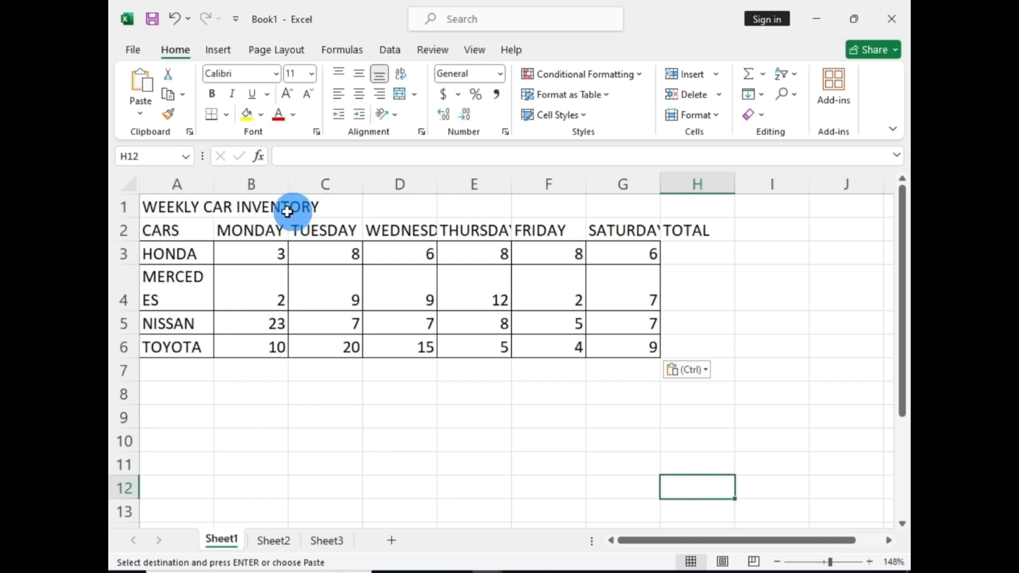
Check which cell holds the title text by comparing the contents of cells A1, B1 and C1
{"action": "left_click", "coordinate": [340, 439]}
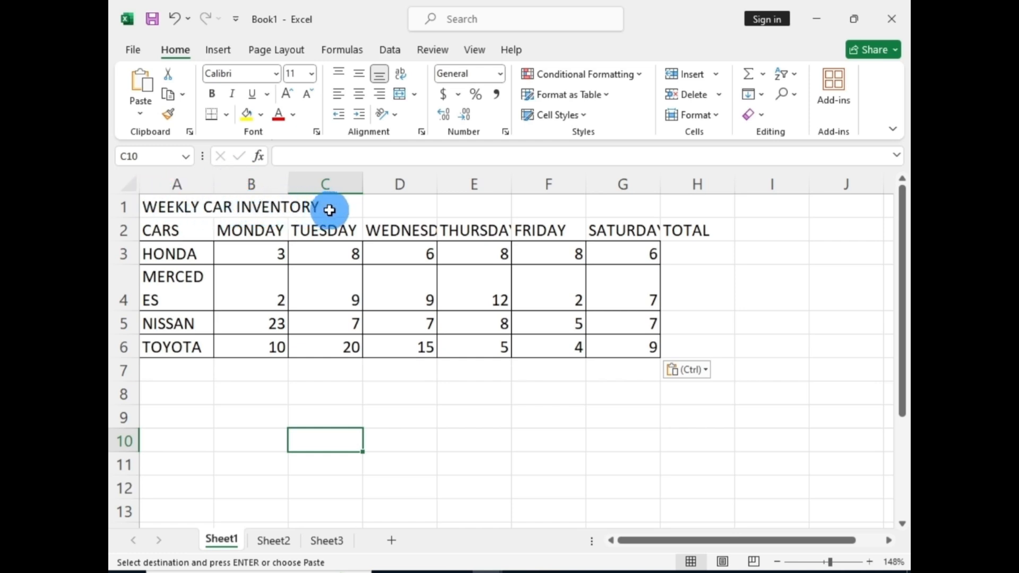
{"action": "left_click", "coordinate": [183, 207]}
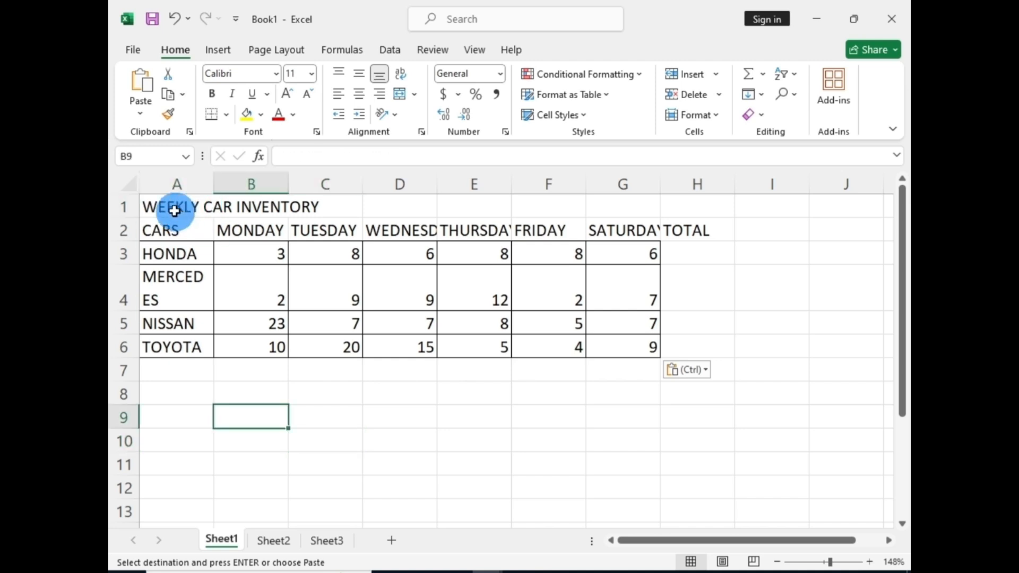
{"action": "left_click", "coordinate": [173, 209]}
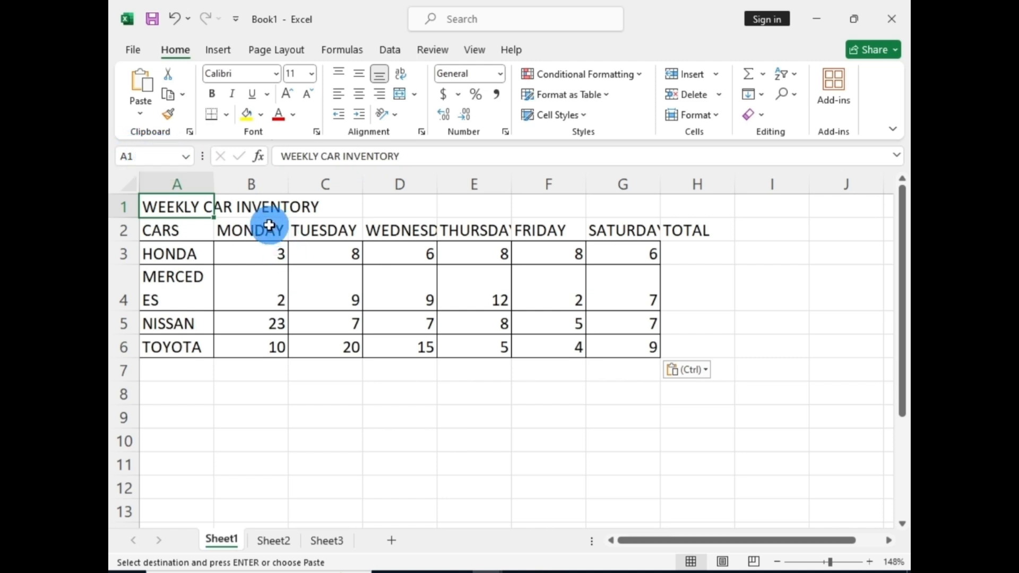
{"action": "left_click", "coordinate": [255, 207]}
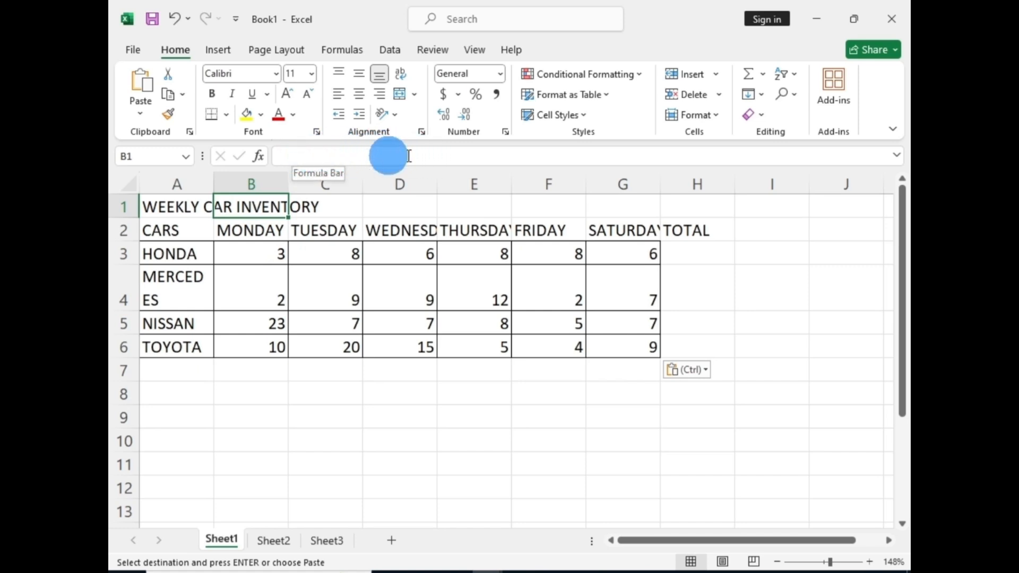
{"action": "left_click", "coordinate": [322, 204]}
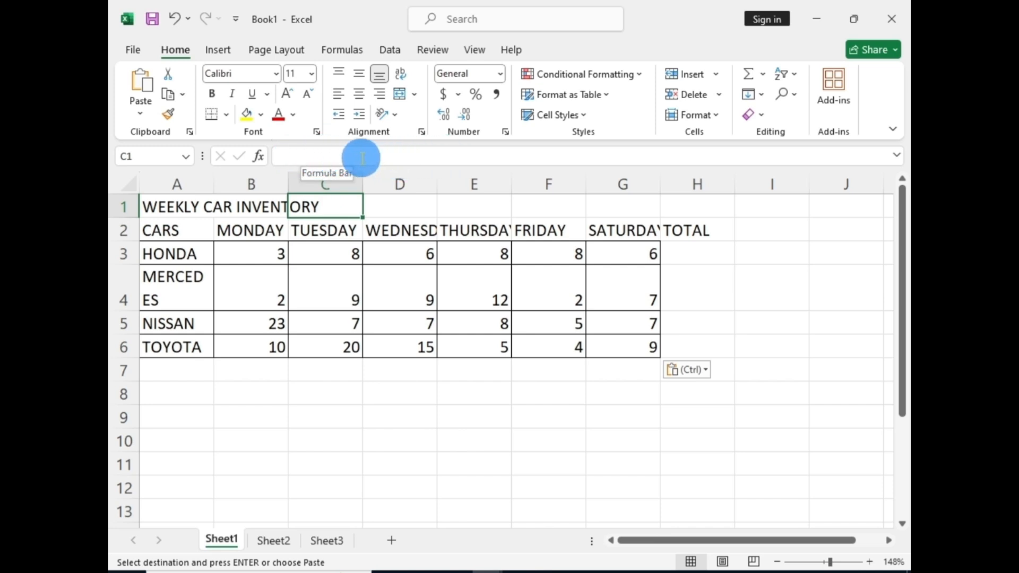
{"action": "left_click", "coordinate": [190, 203]}
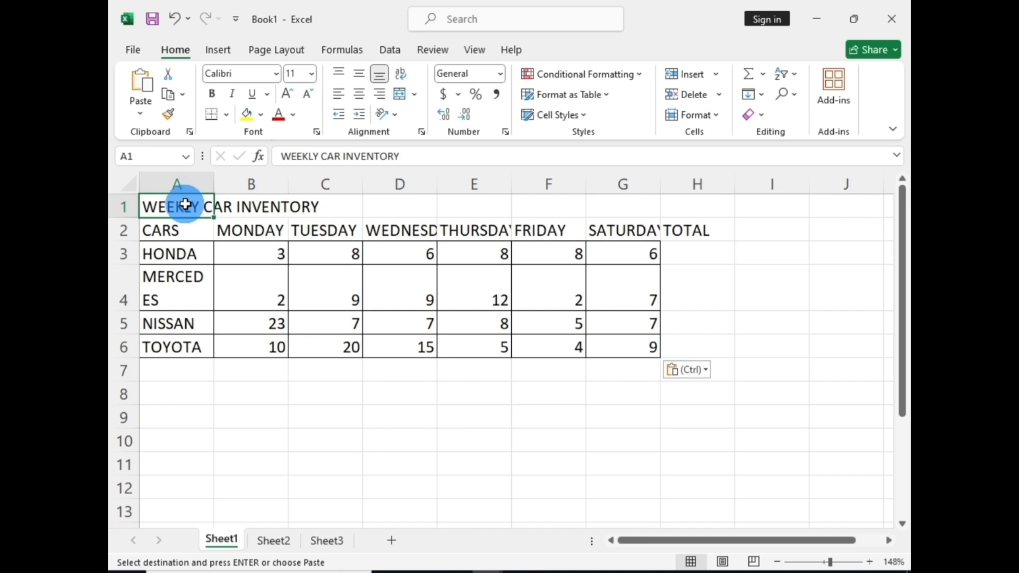
Merge and center the title across cells A1:H1, and clear the selection
{"action": "left_click_drag", "start_coordinate": [185, 205], "coordinate": [662, 203]}
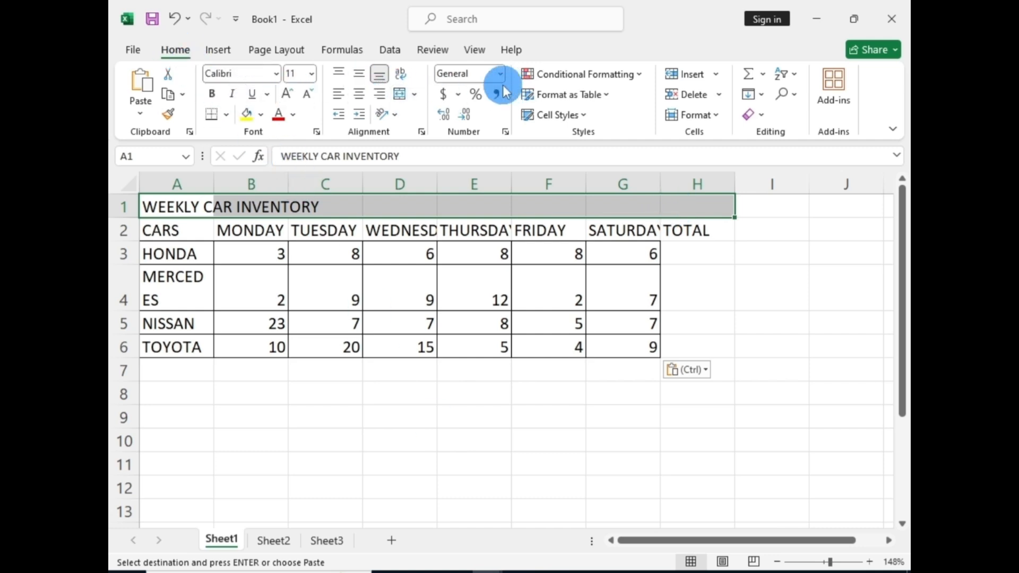
{"action": "left_click", "coordinate": [415, 97]}
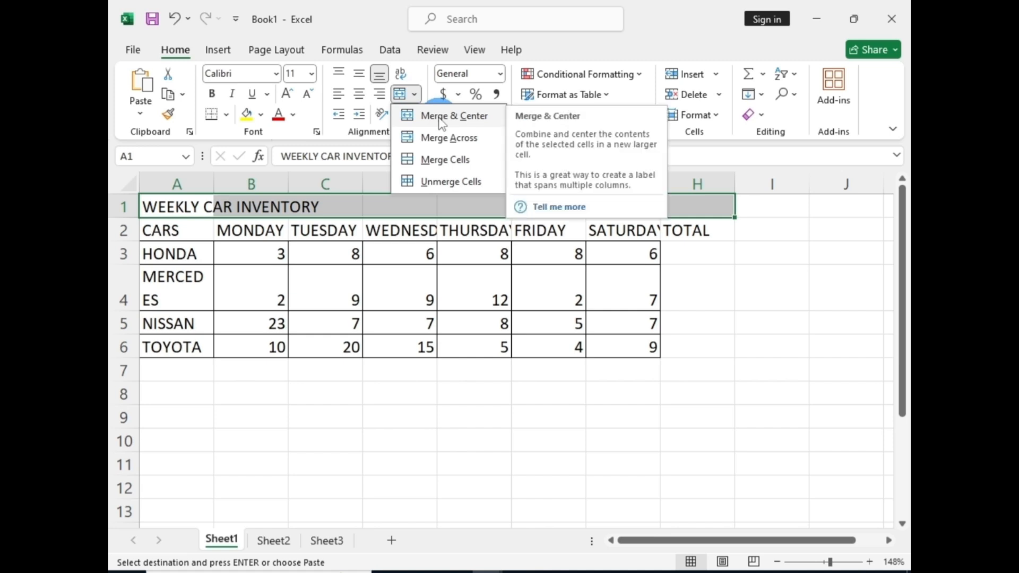
{"action": "left_click", "coordinate": [441, 118]}
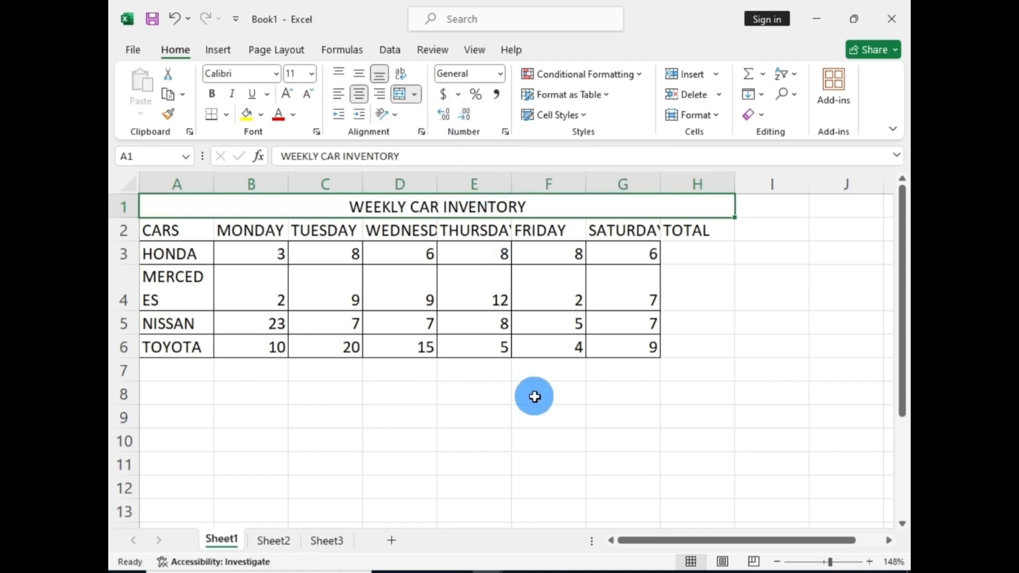
{"action": "left_click", "coordinate": [534, 459]}
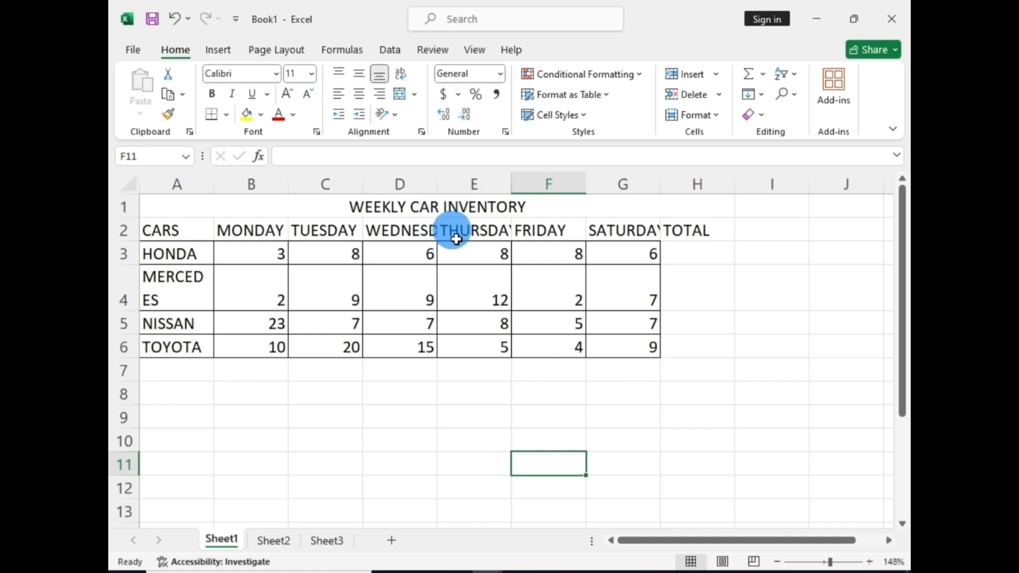
{"action": "left_click", "coordinate": [678, 440]}
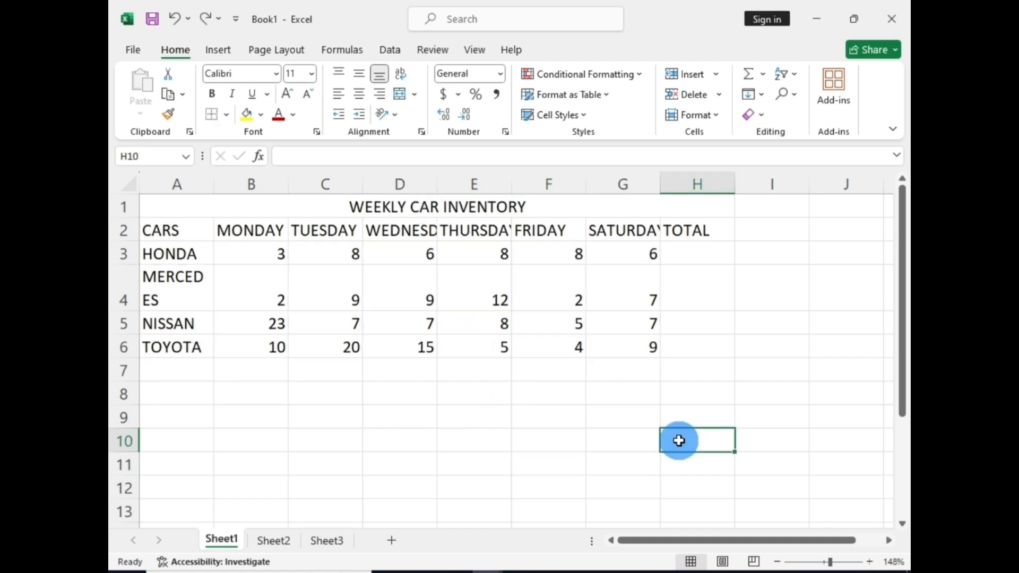
Format the merged title "WEEKLY CAR INVENTORY" as bold, italic and underlined
{"action": "left_click", "coordinate": [452, 204]}
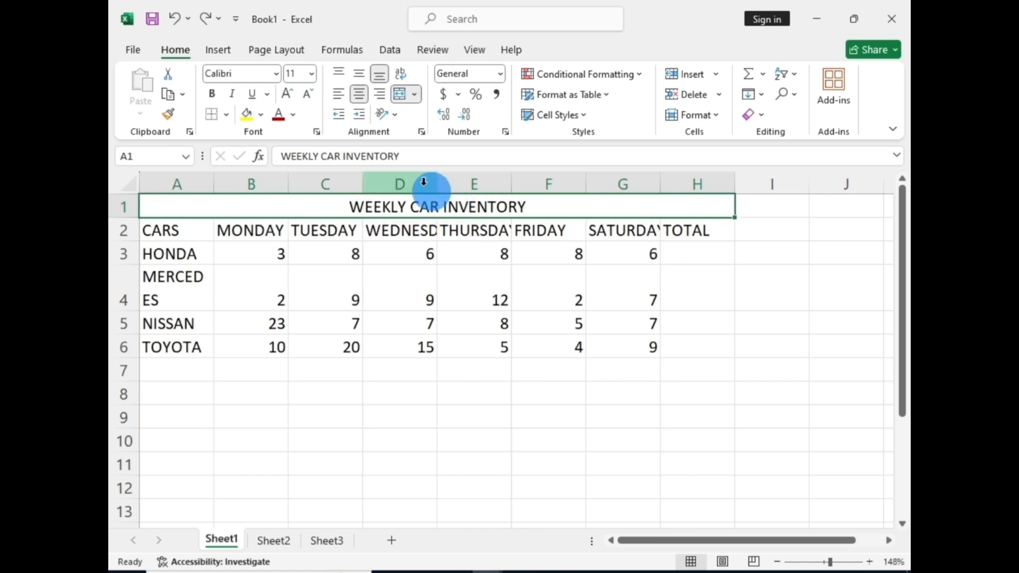
{"action": "left_click", "coordinate": [212, 94]}
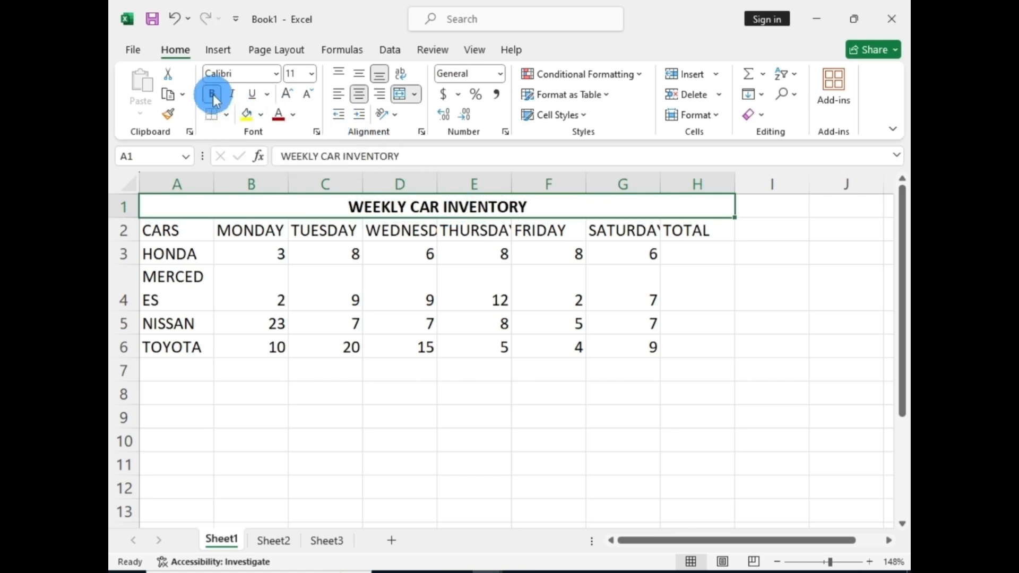
{"action": "left_click", "coordinate": [232, 96]}
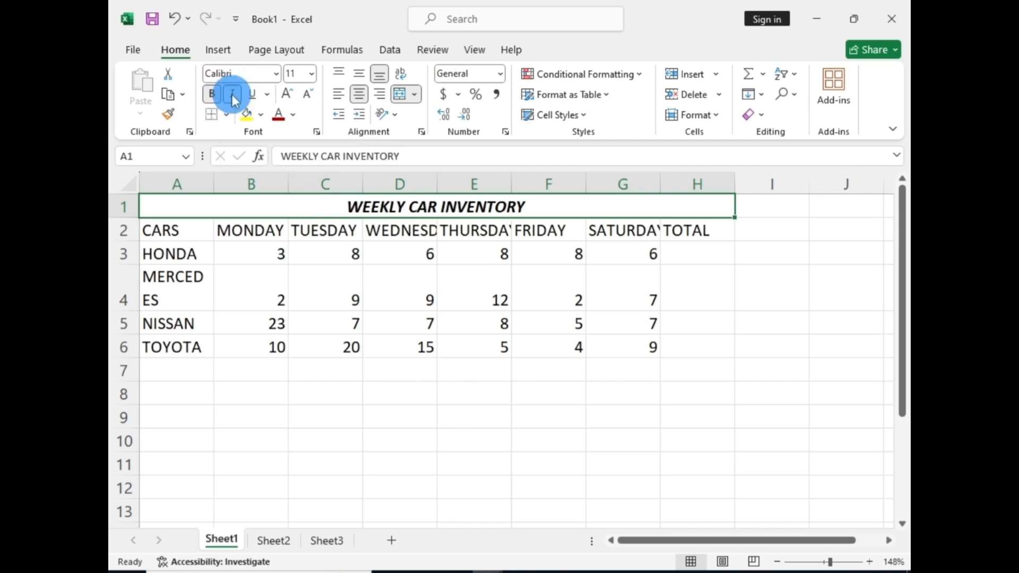
{"action": "left_click", "coordinate": [253, 97]}
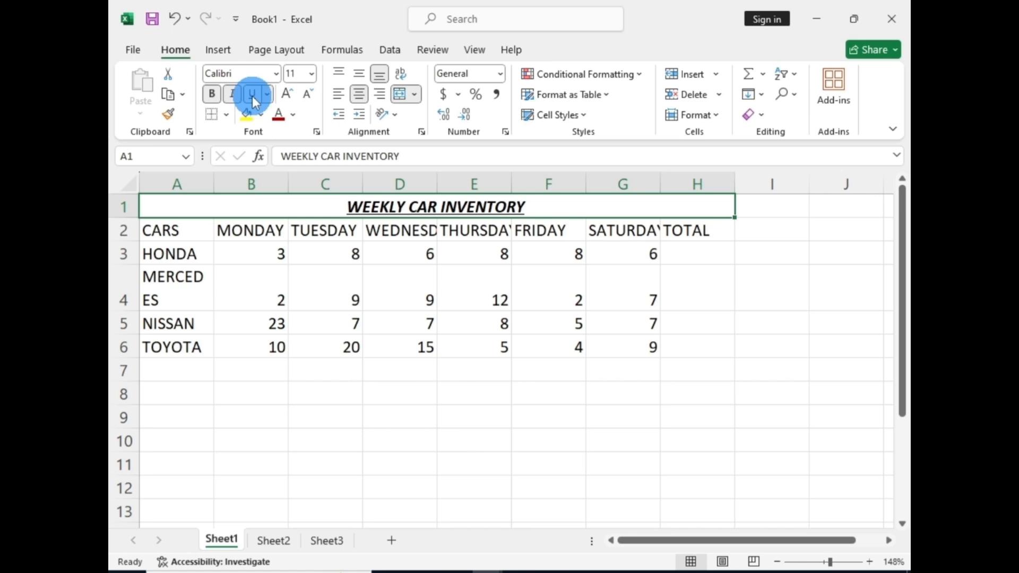
Remove the underline and italic from the merged title "WEEKLY CAR INVENTORY", keeping it bold, and set its font color to dark red
{"action": "left_click", "coordinate": [253, 97]}
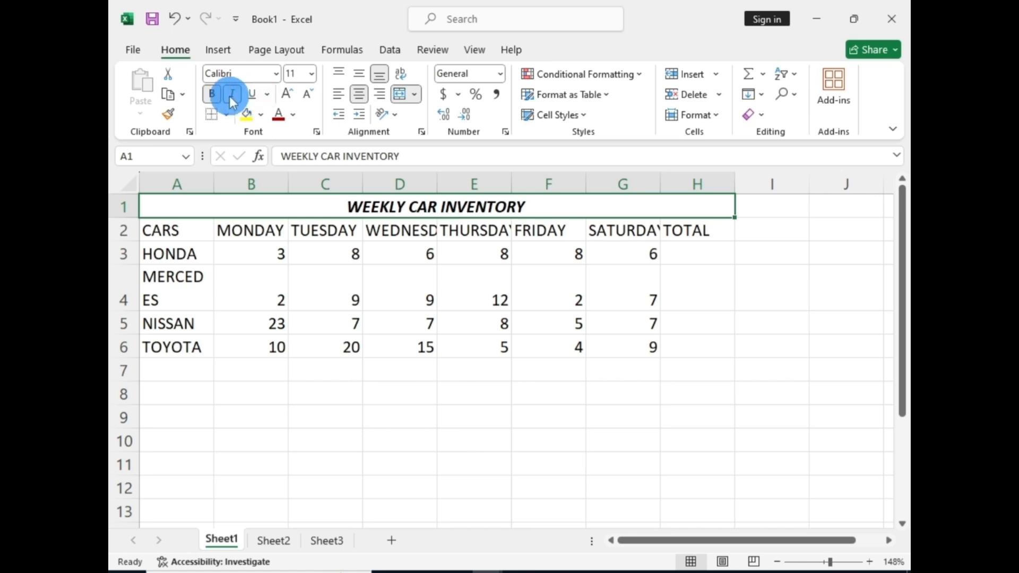
{"action": "left_click", "coordinate": [229, 94]}
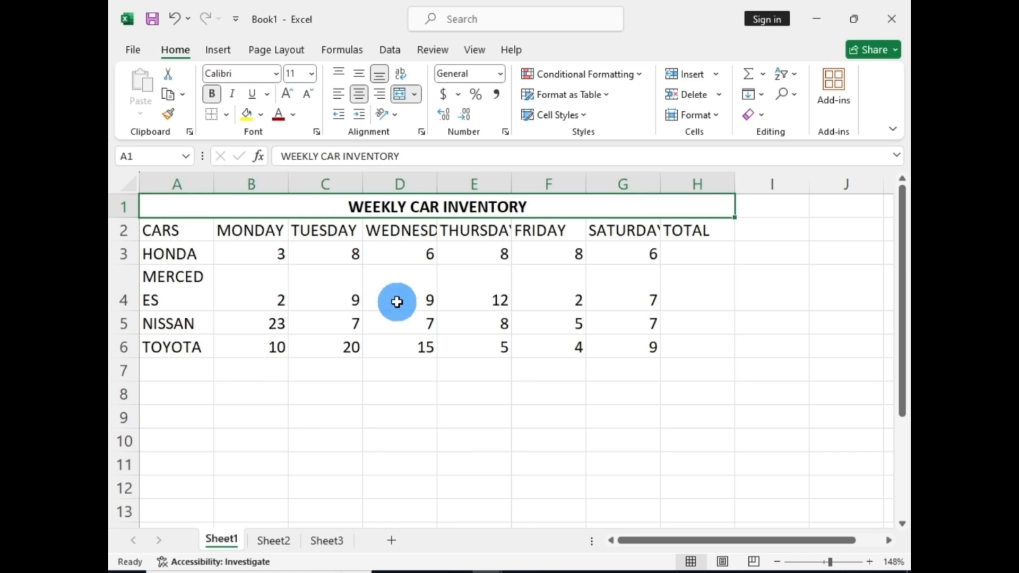
{"action": "left_click", "coordinate": [293, 114]}
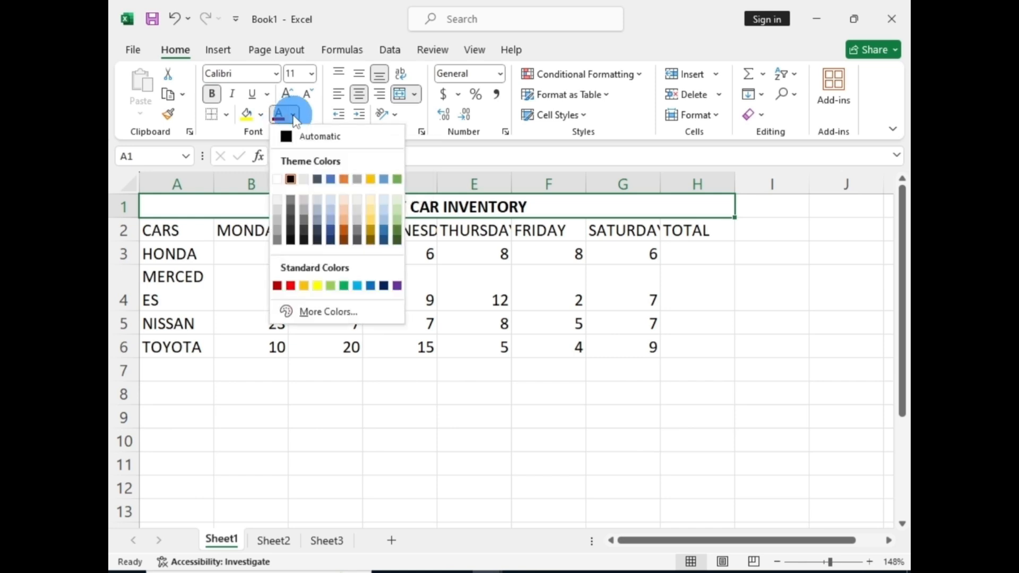
{"action": "left_click", "coordinate": [277, 287]}
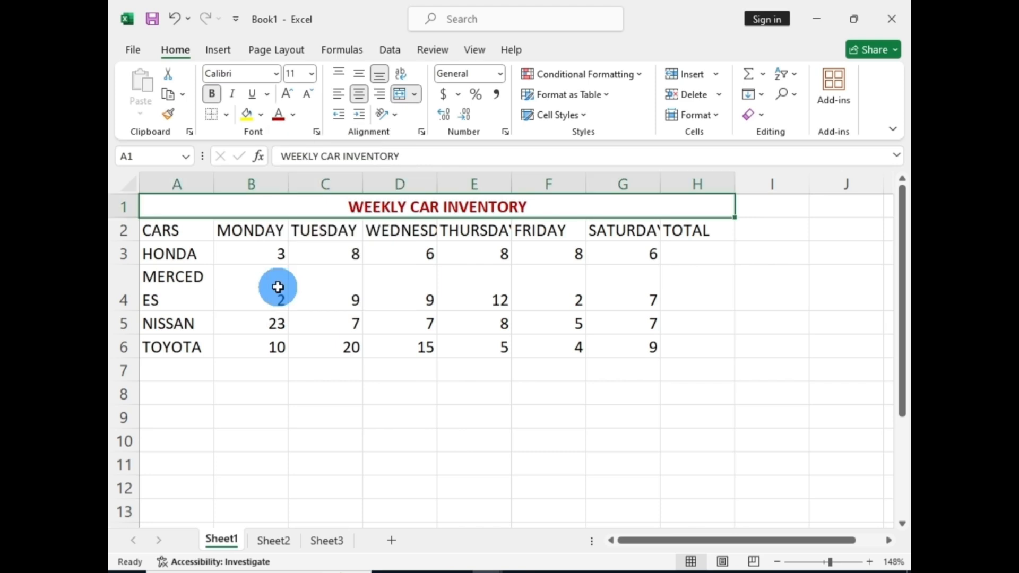
{"action": "left_click", "coordinate": [474, 440]}
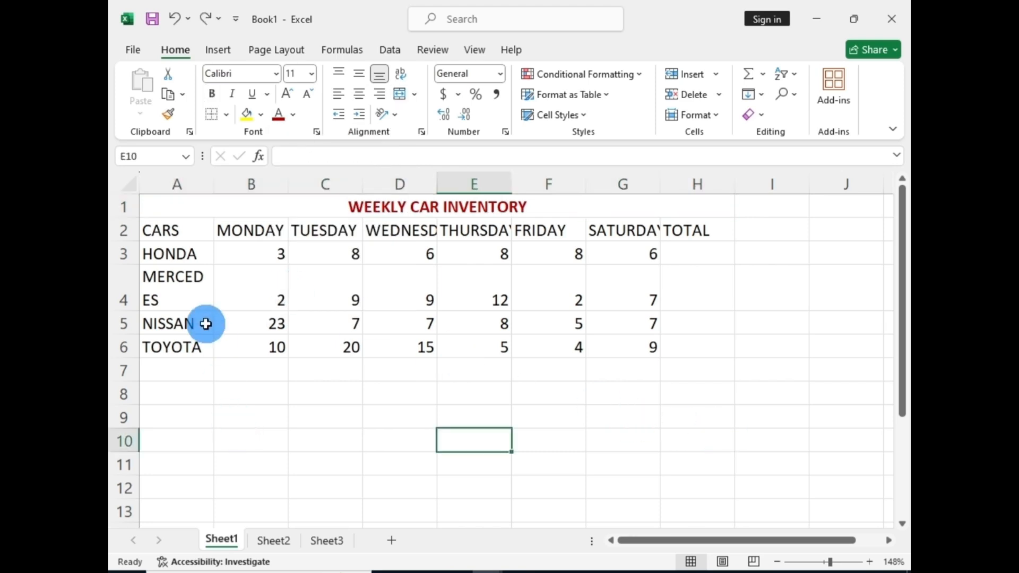
Insert a new row above the TOYOTA row and enter FORD in its CARS column
{"action": "left_click", "coordinate": [122, 347]}
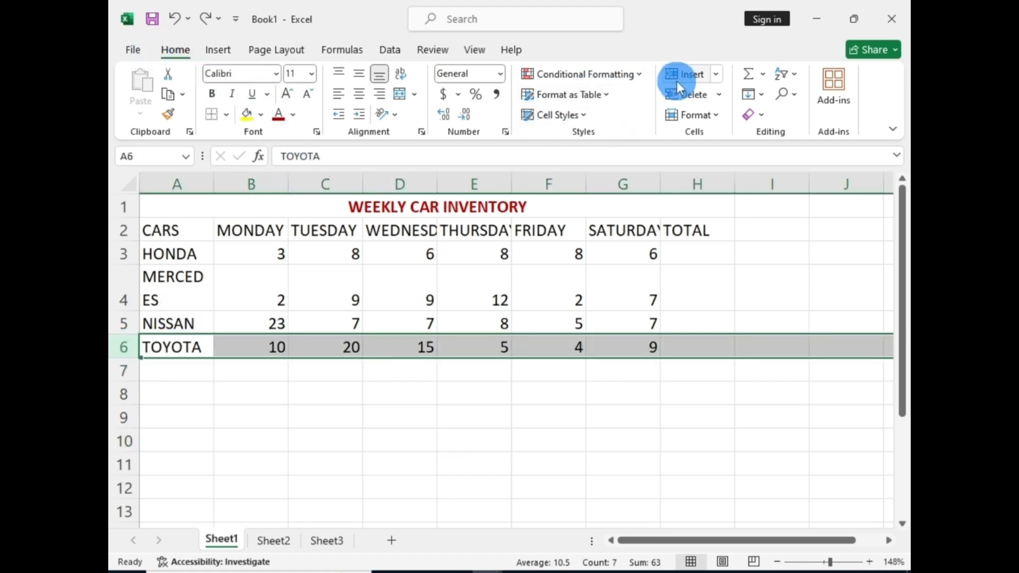
{"action": "left_click", "coordinate": [690, 75]}
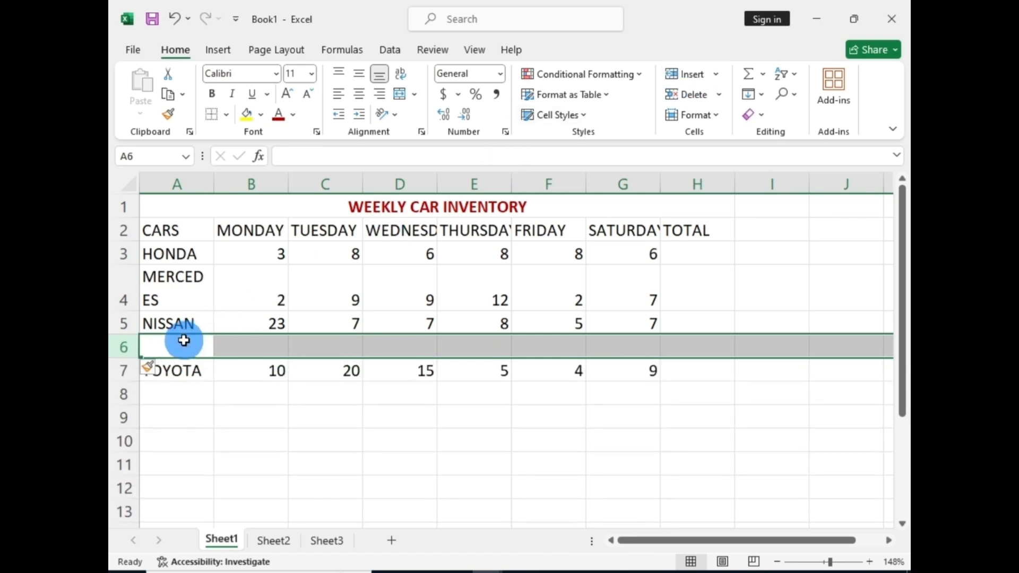
{"action": "left_click", "coordinate": [184, 340]}
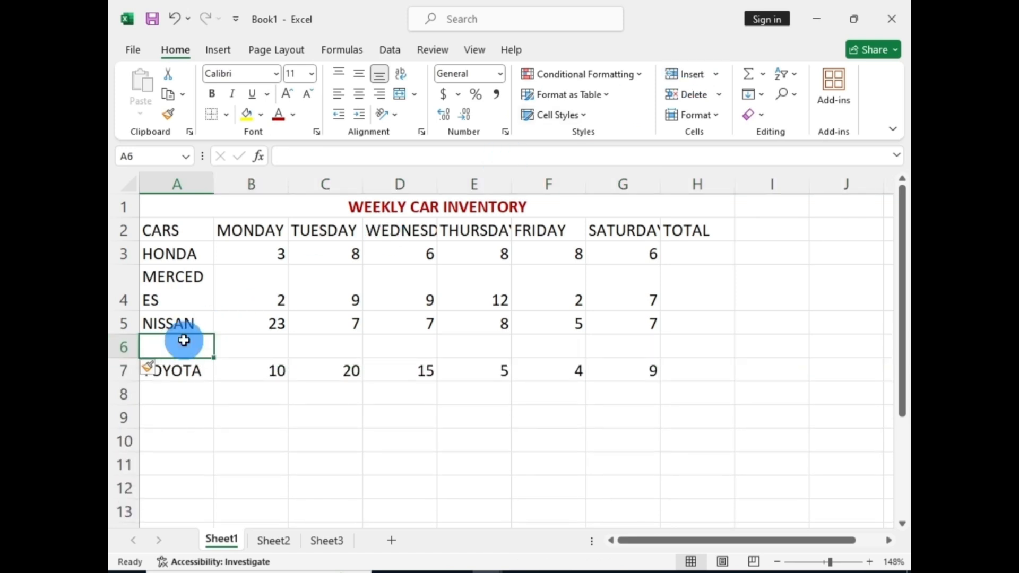
{"action": "type", "text": "FORD"}
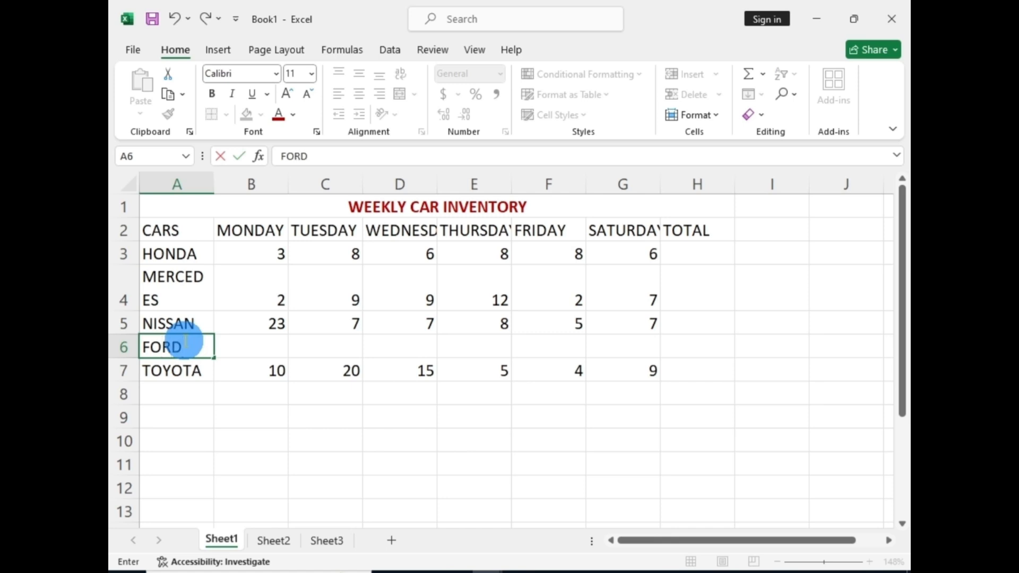
Fill the FORD row from MONDAY to SATURDAY with the quantities 3, 45, 5, 6, 6 and 7
{"action": "left_click", "coordinate": [256, 351]}
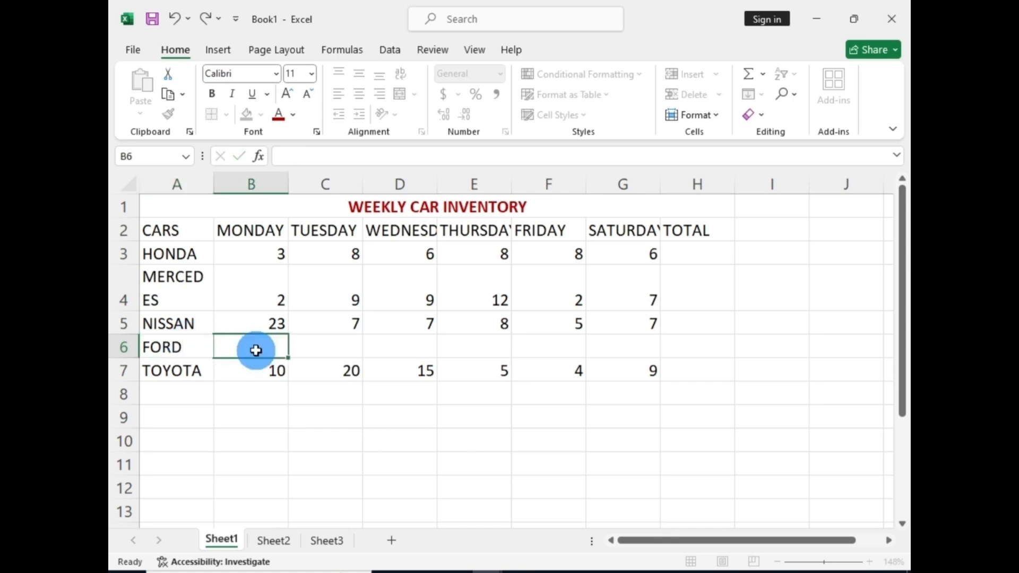
{"action": "type", "text": "3"}
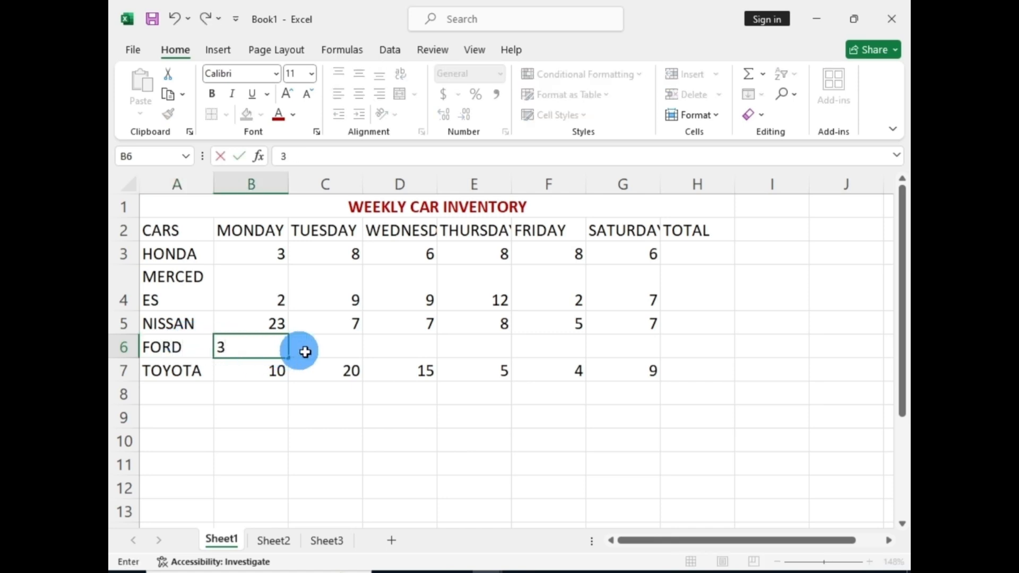
{"action": "left_click", "coordinate": [320, 352]}
{"action": "type", "text": "45"}
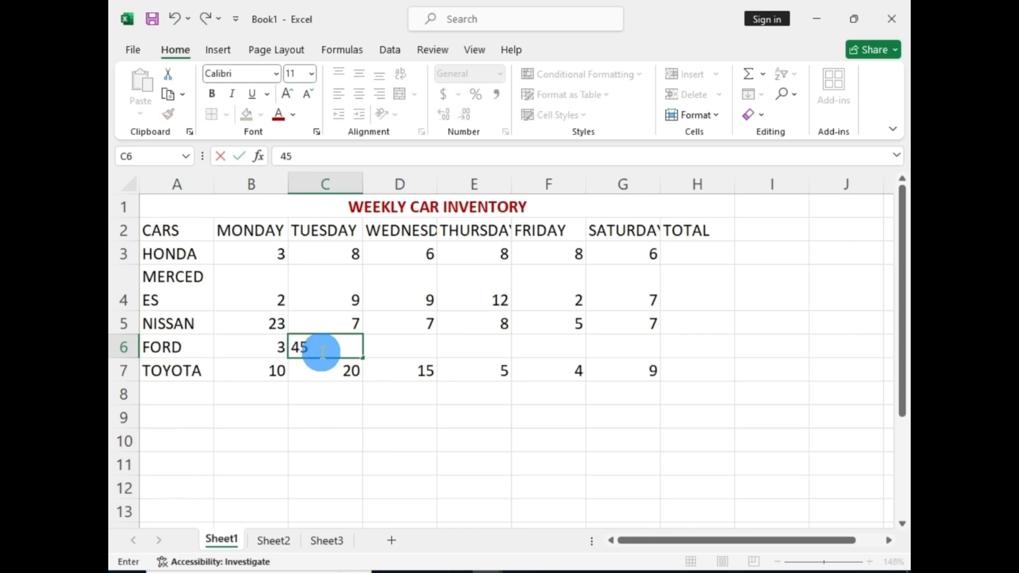
{"action": "left_click", "coordinate": [405, 347]}
{"action": "type", "text": "5"}
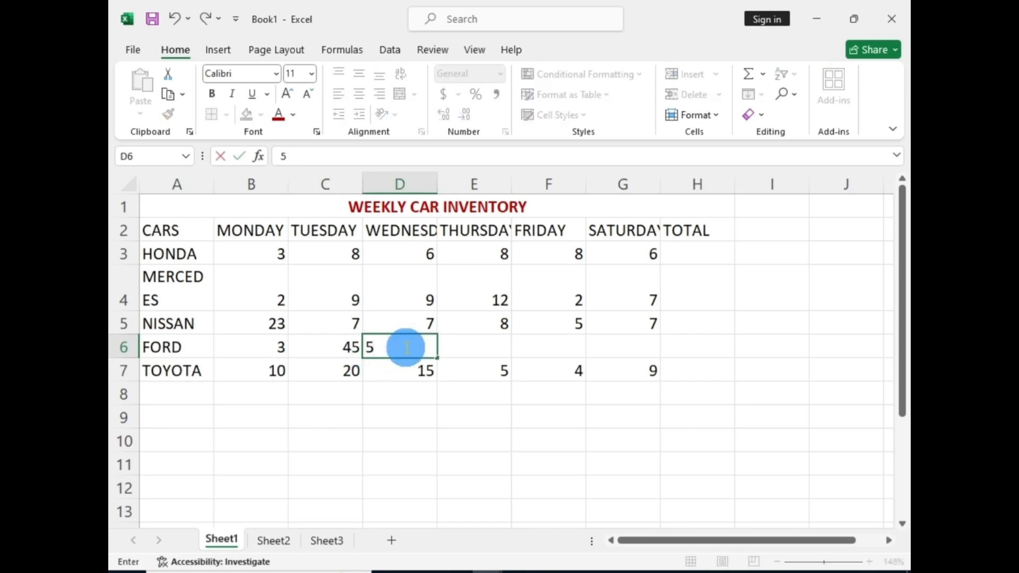
{"action": "left_click", "coordinate": [467, 346]}
{"action": "type", "text": "6"}
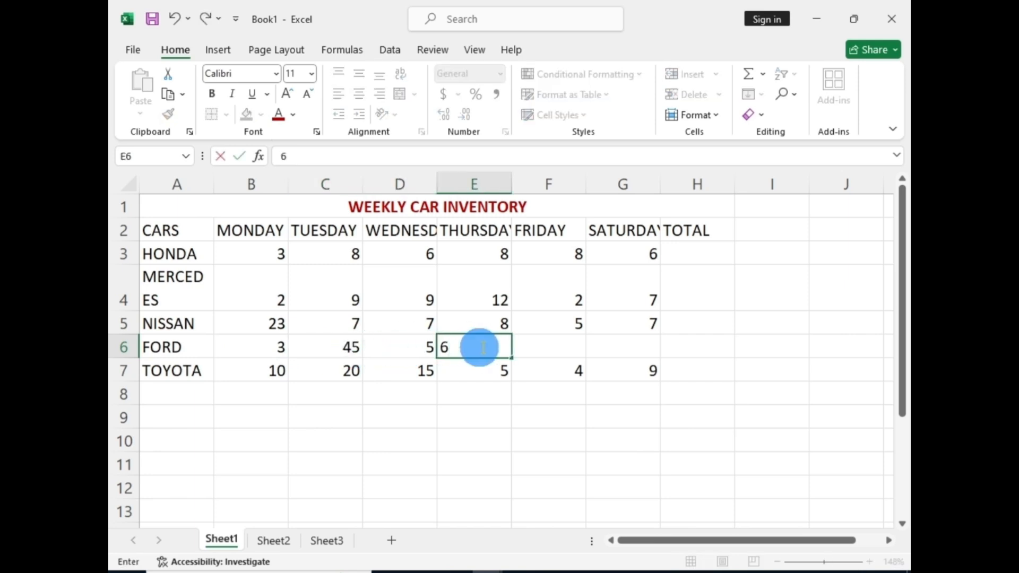
{"action": "left_click", "coordinate": [539, 348]}
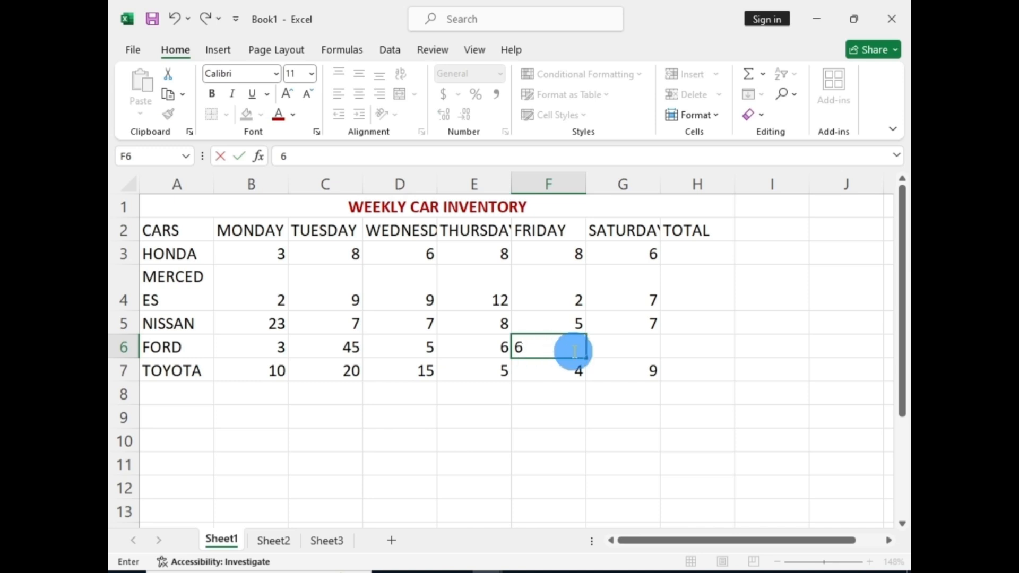
{"action": "left_click", "coordinate": [616, 348]}
{"action": "type", "text": "7"}
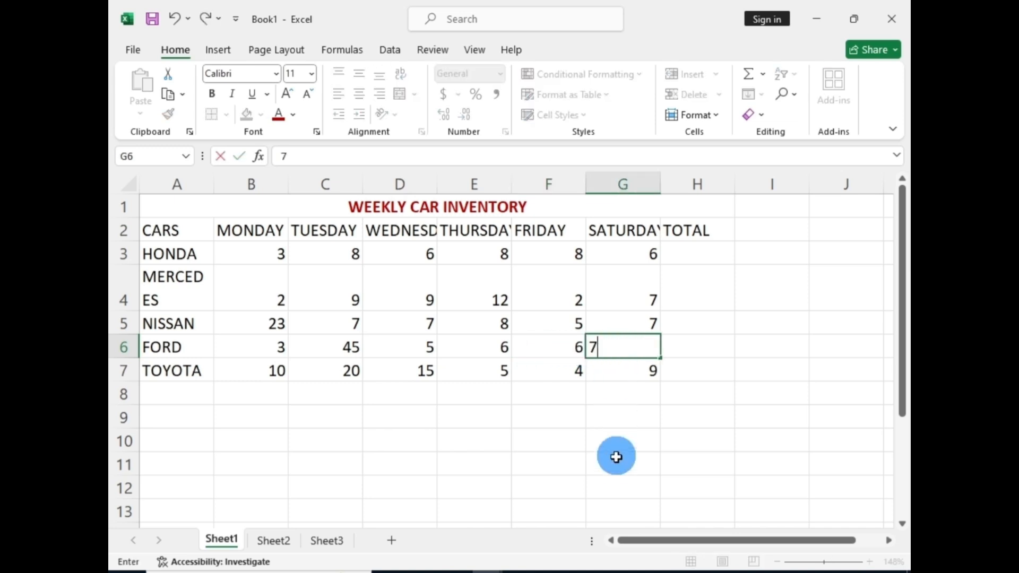
{"action": "left_click", "coordinate": [638, 464]}
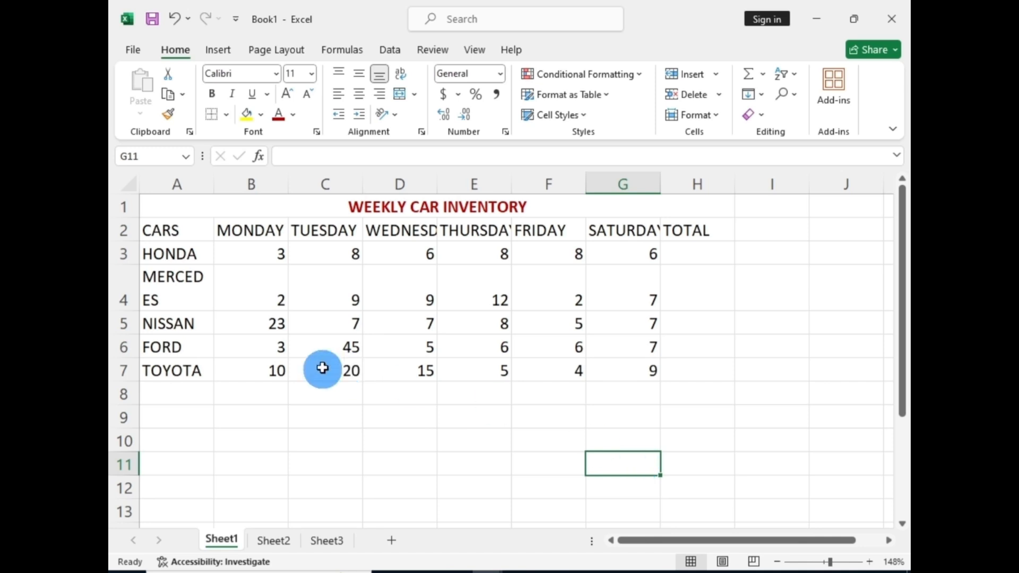
Delete the entire FORD row from the inventory table and clear the selection
{"action": "left_click", "coordinate": [121, 347]}
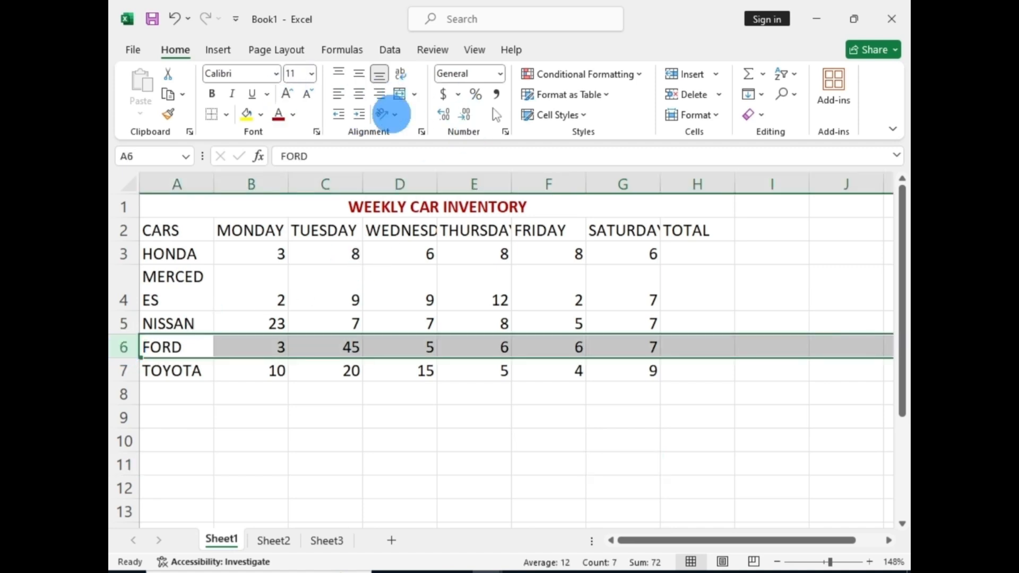
{"action": "left_click", "coordinate": [692, 95]}
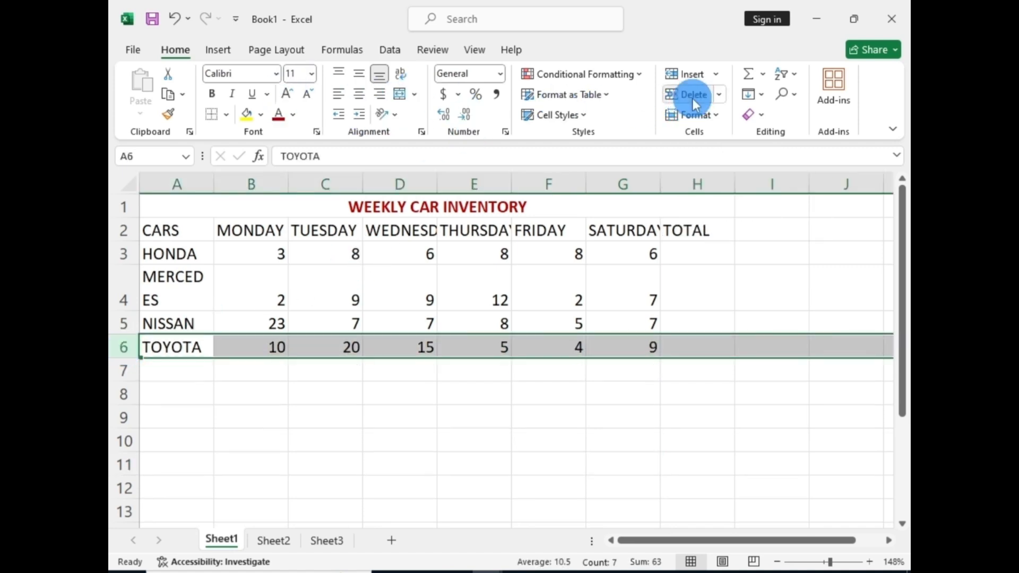
{"action": "left_click", "coordinate": [596, 441]}
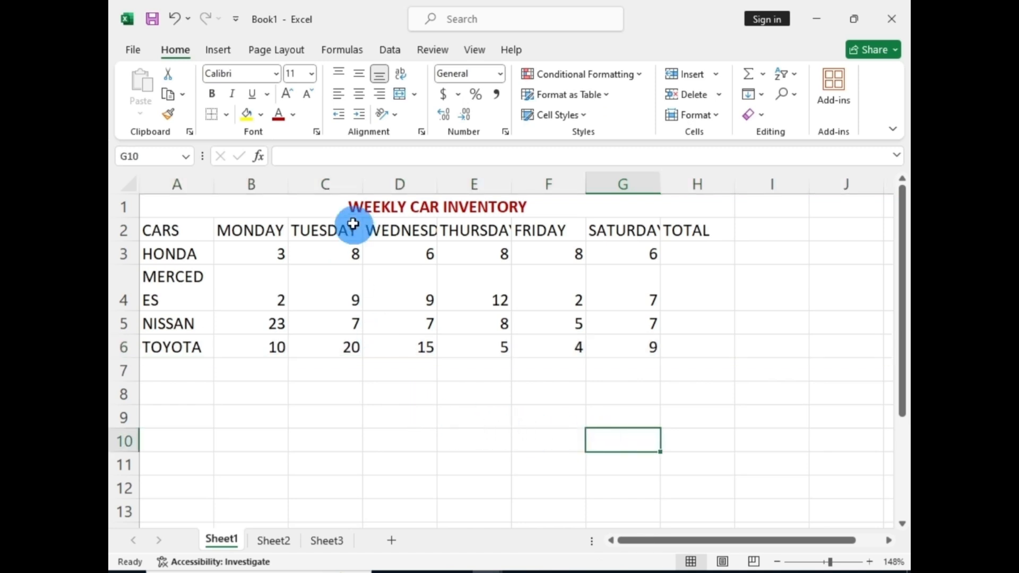
Insert a blank column before the TUESDAY column, delete it again, and clear the selection
{"action": "left_click", "coordinate": [334, 178]}
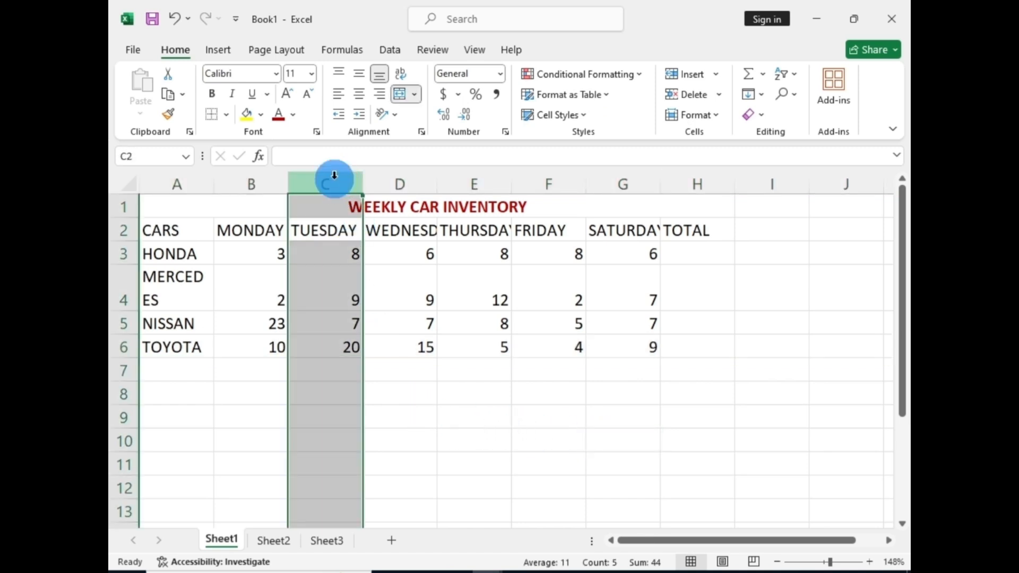
{"action": "left_click", "coordinate": [690, 77]}
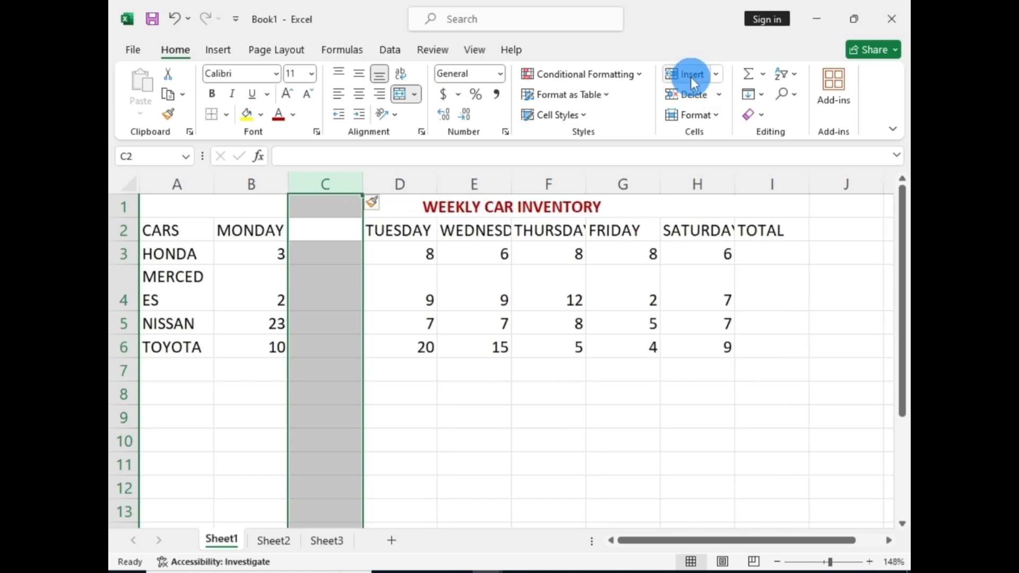
{"action": "left_click", "coordinate": [690, 93]}
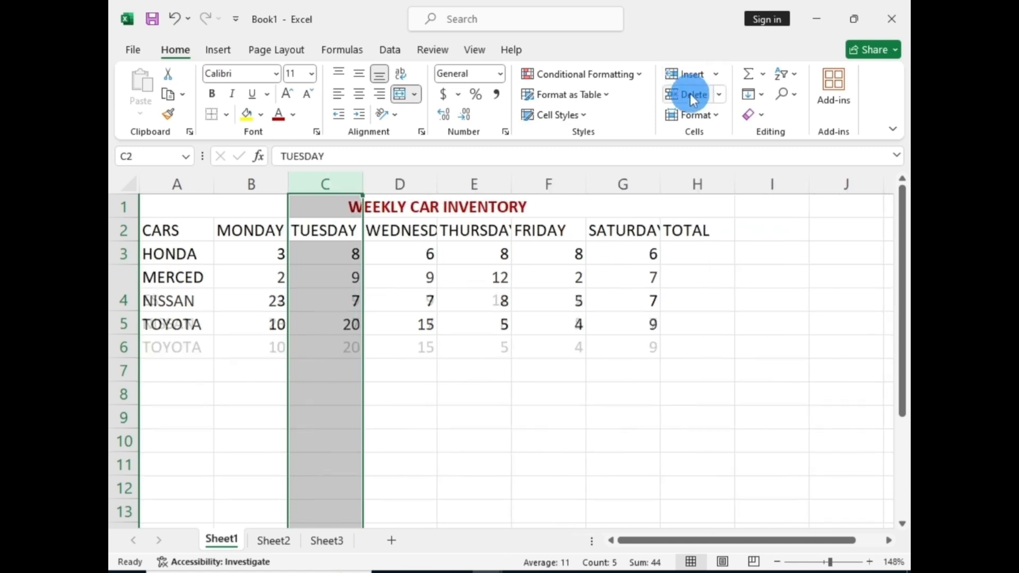
{"action": "left_click", "coordinate": [622, 439]}
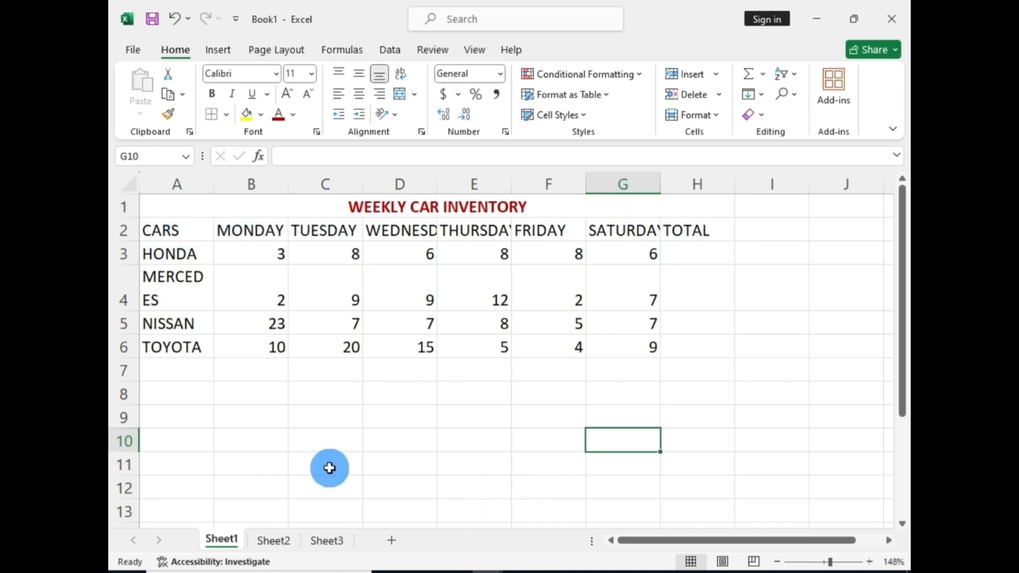
Format the whole heading row, from CARS to TOTAL, as bold
{"action": "left_click", "coordinate": [123, 231]}
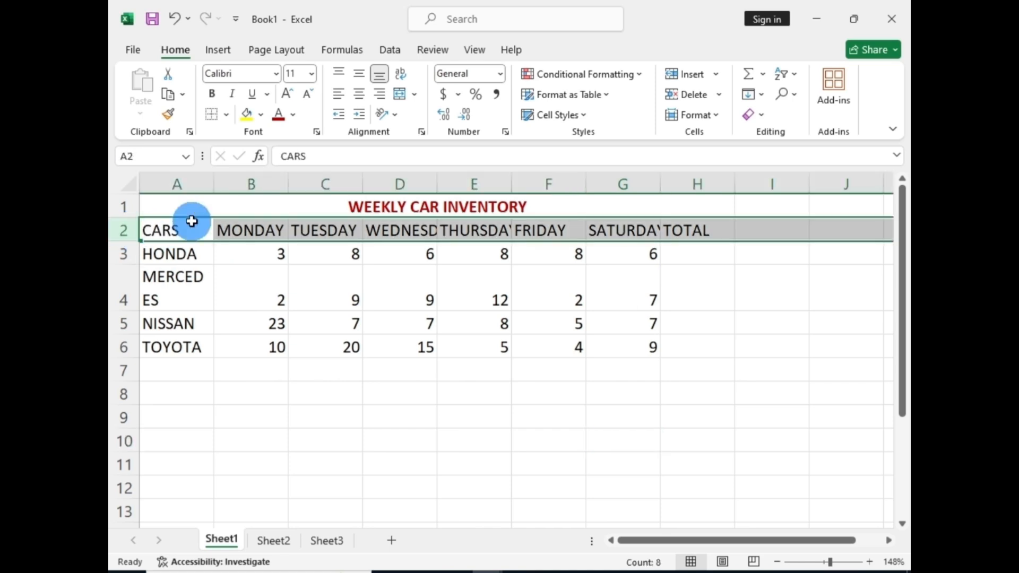
{"action": "left_click", "coordinate": [211, 93]}
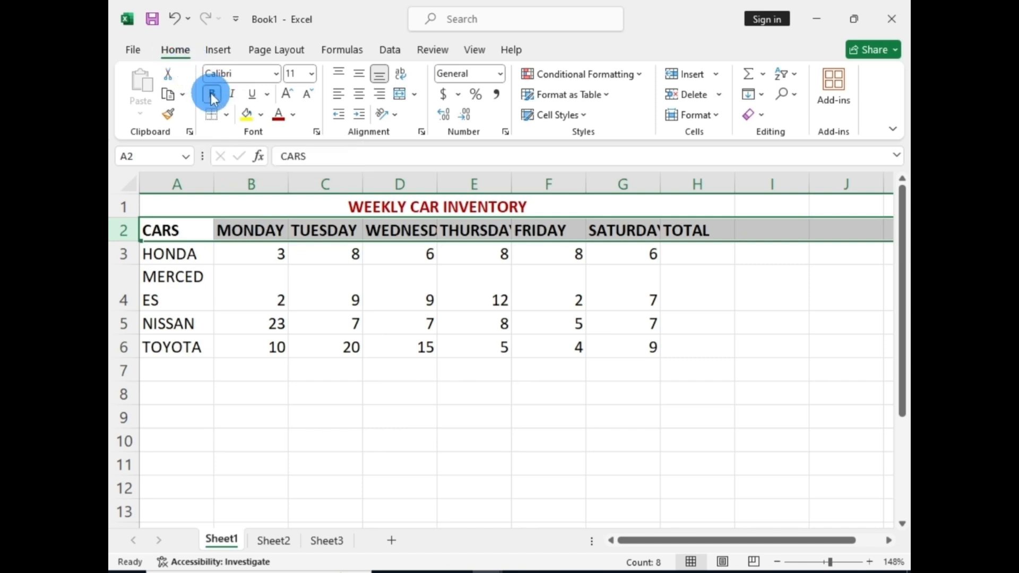
{"action": "left_click", "coordinate": [292, 115]}
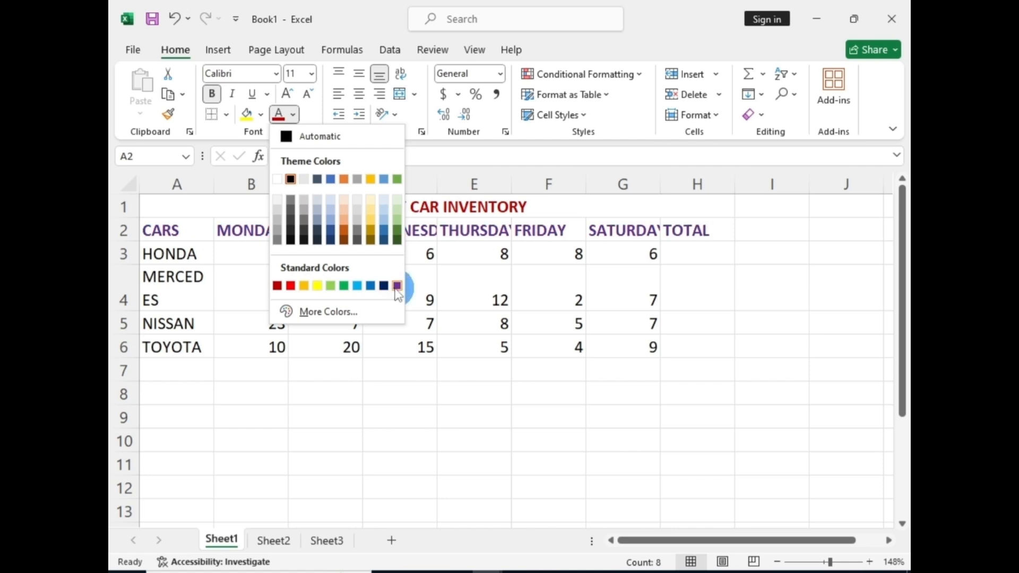
{"action": "left_click", "coordinate": [355, 406]}
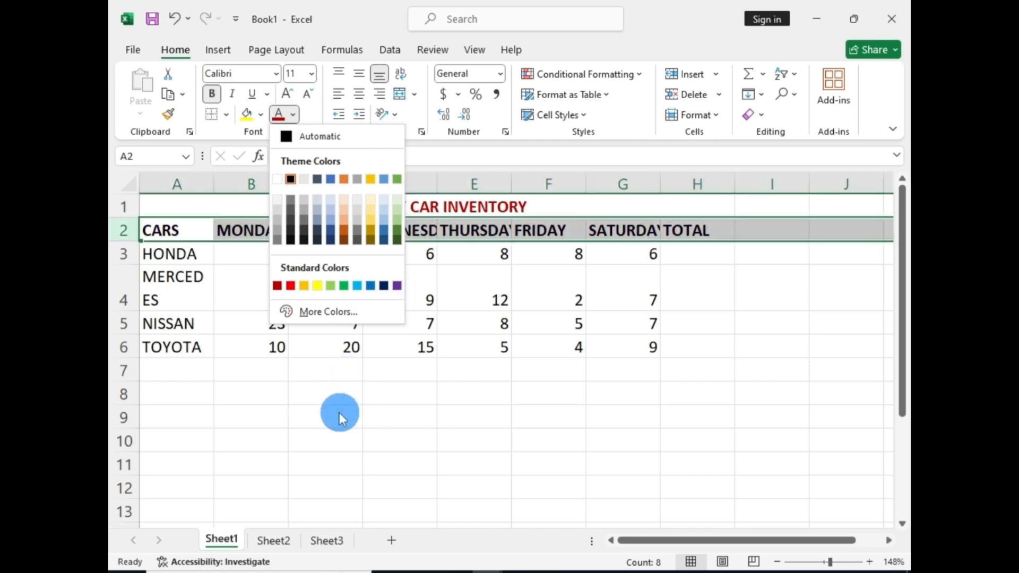
{"action": "left_click", "coordinate": [339, 412]}
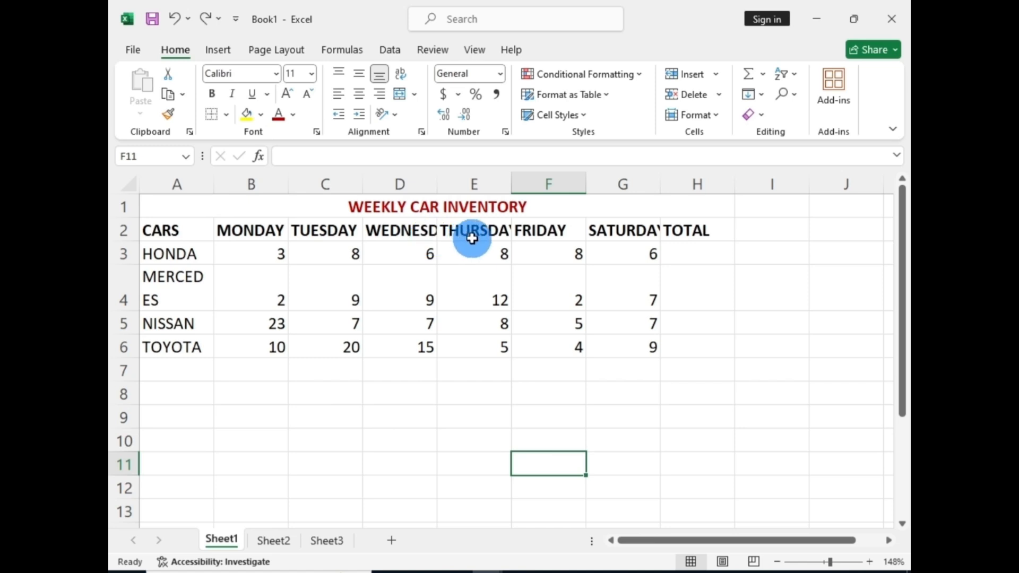
Widen columns A, D, E and G to fit their full text, and reduce the MERCEDES row's height to match the other rows
{"action": "double_click", "coordinate": [437, 184]}
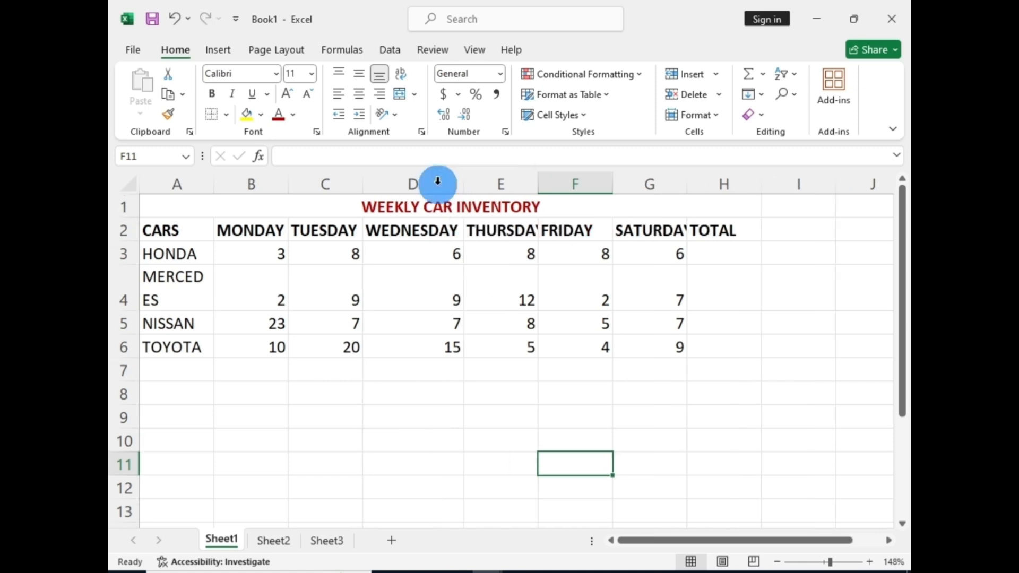
{"action": "double_click", "coordinate": [539, 179]}
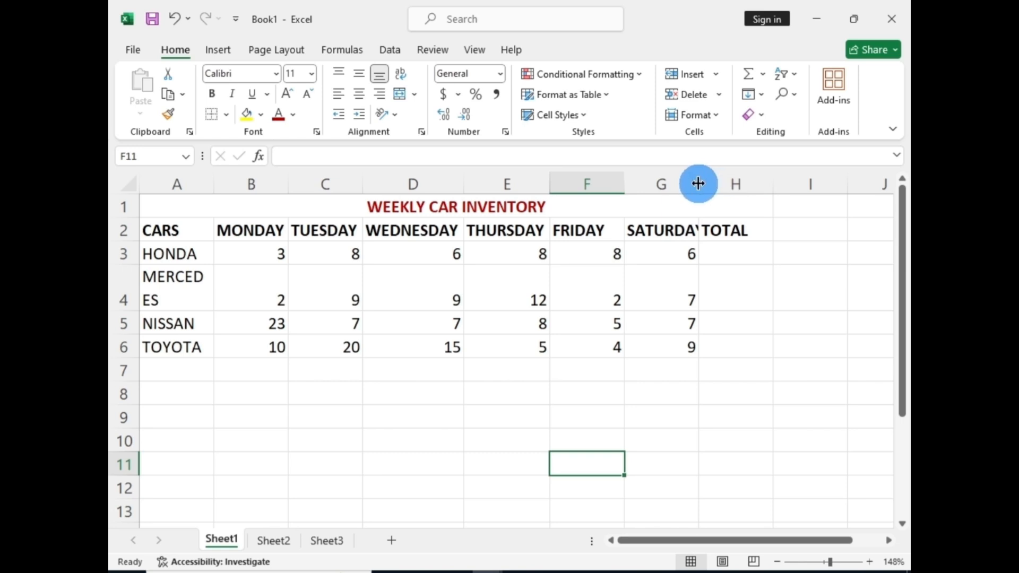
{"action": "left_click_drag", "start_coordinate": [698, 183], "coordinate": [698, 184]}
{"action": "left_click_drag", "start_coordinate": [698, 184], "coordinate": [716, 184]}
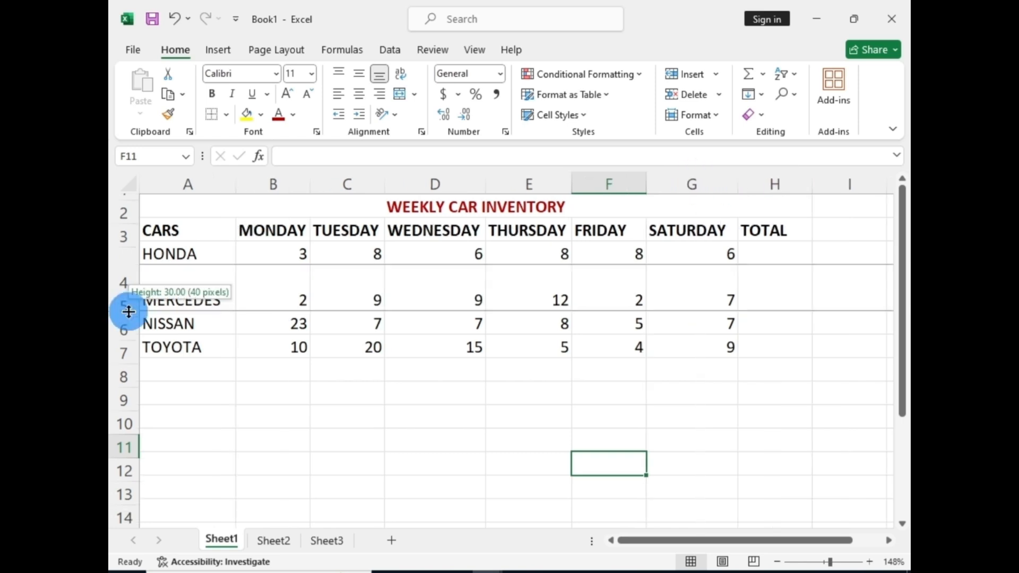
{"action": "left_click_drag", "start_coordinate": [125, 312], "coordinate": [130, 289]}
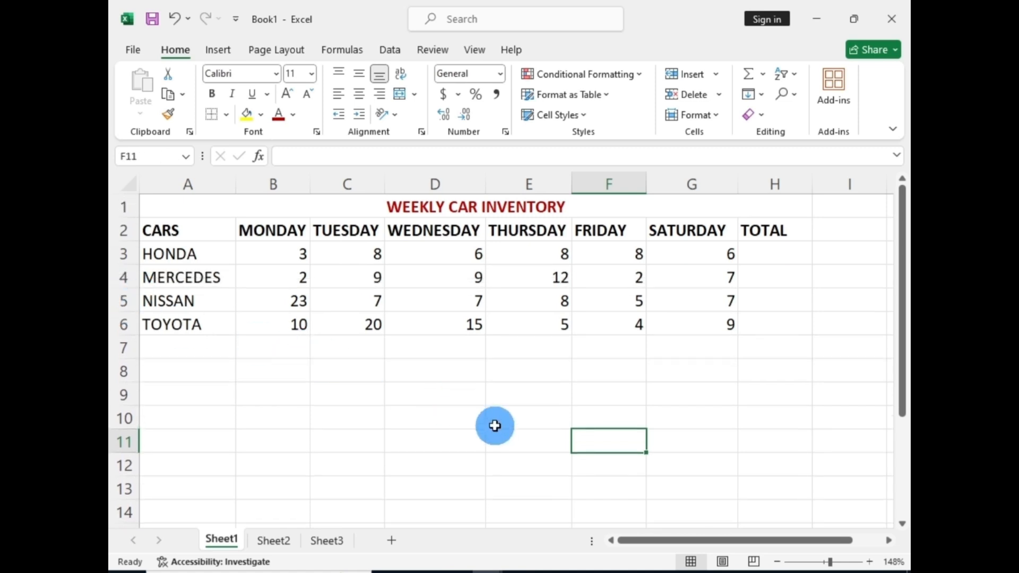
{"action": "left_click", "coordinate": [361, 445]}
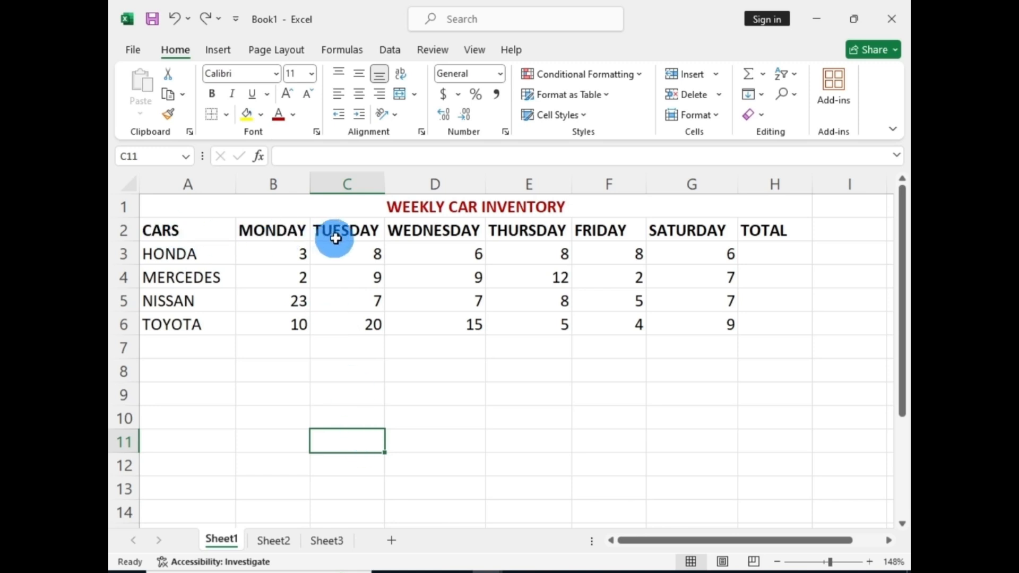
Try angling the heading row's text counterclockwise and clockwise
{"action": "left_click", "coordinate": [126, 230]}
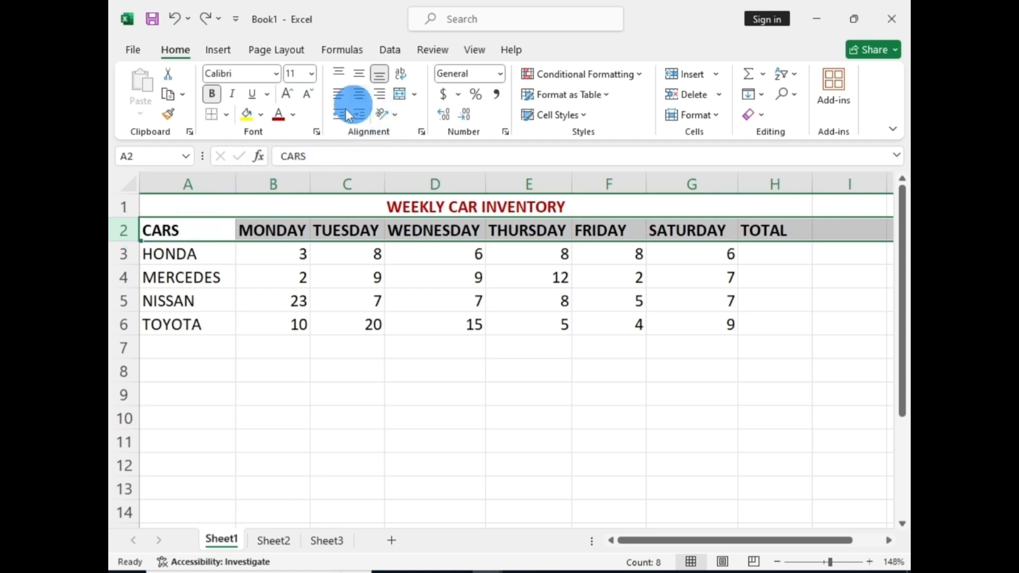
{"action": "left_click", "coordinate": [394, 113]}
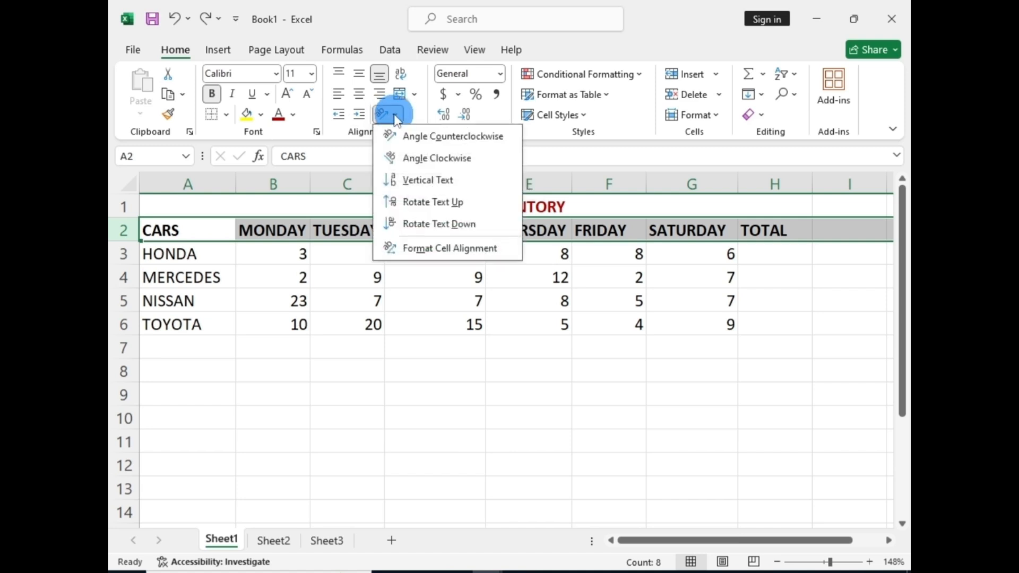
{"action": "left_click", "coordinate": [419, 139]}
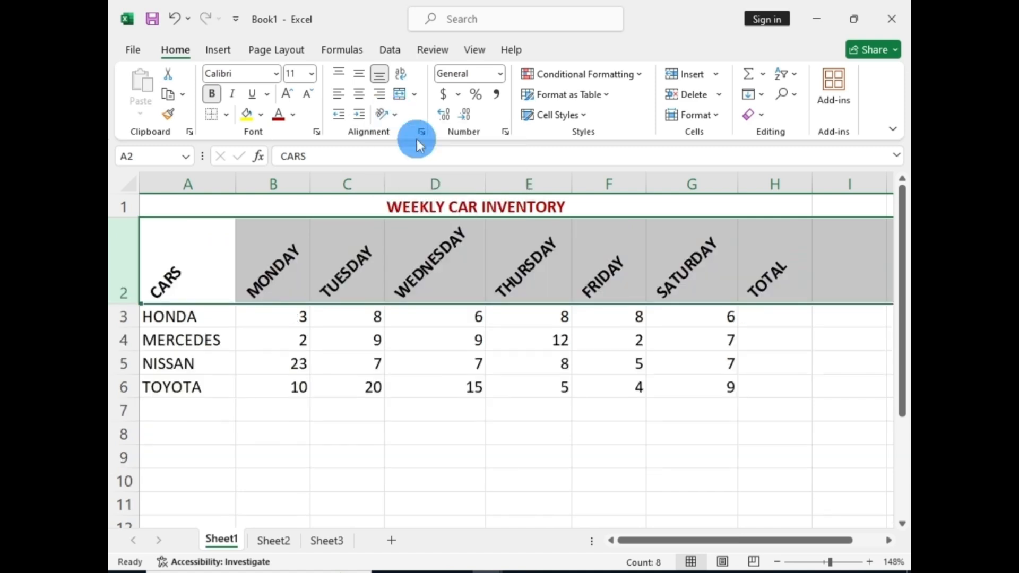
{"action": "left_click", "coordinate": [394, 116]}
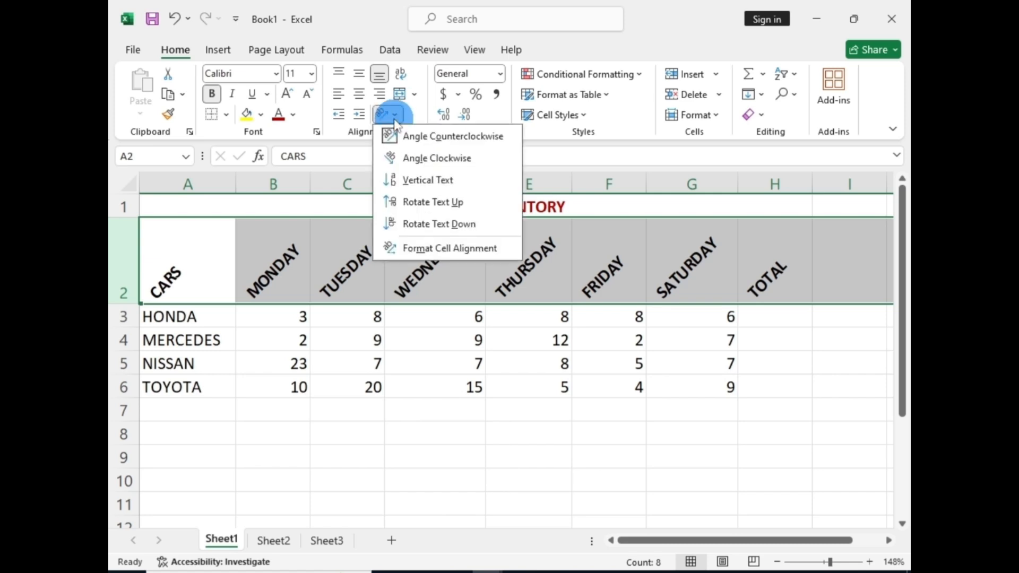
{"action": "left_click", "coordinate": [414, 158]}
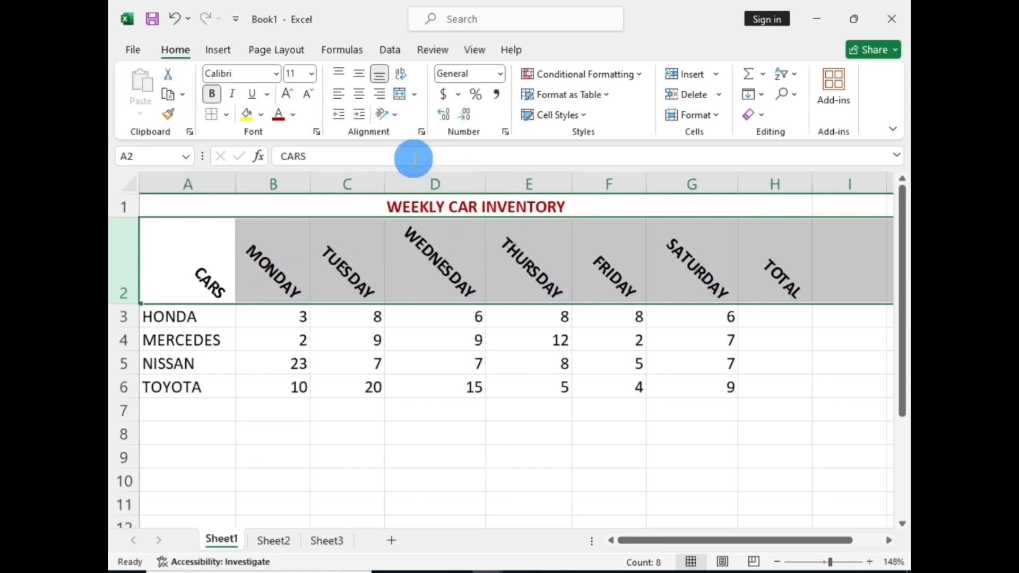
Try the Vertical Text and Rotate Text Down orientations on the heading row
{"action": "left_click", "coordinate": [394, 114]}
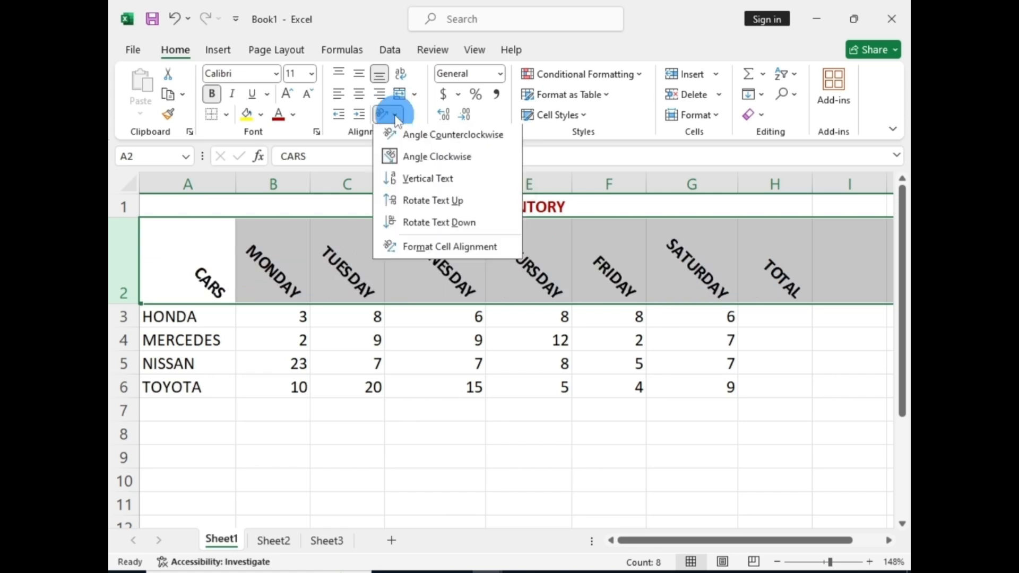
{"action": "left_click", "coordinate": [418, 182]}
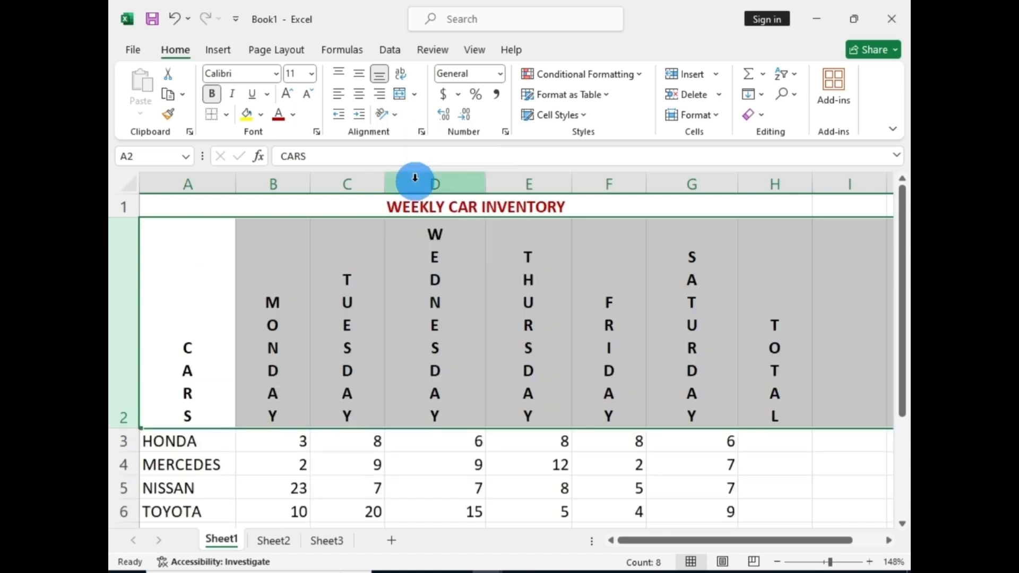
{"action": "left_click", "coordinate": [392, 114]}
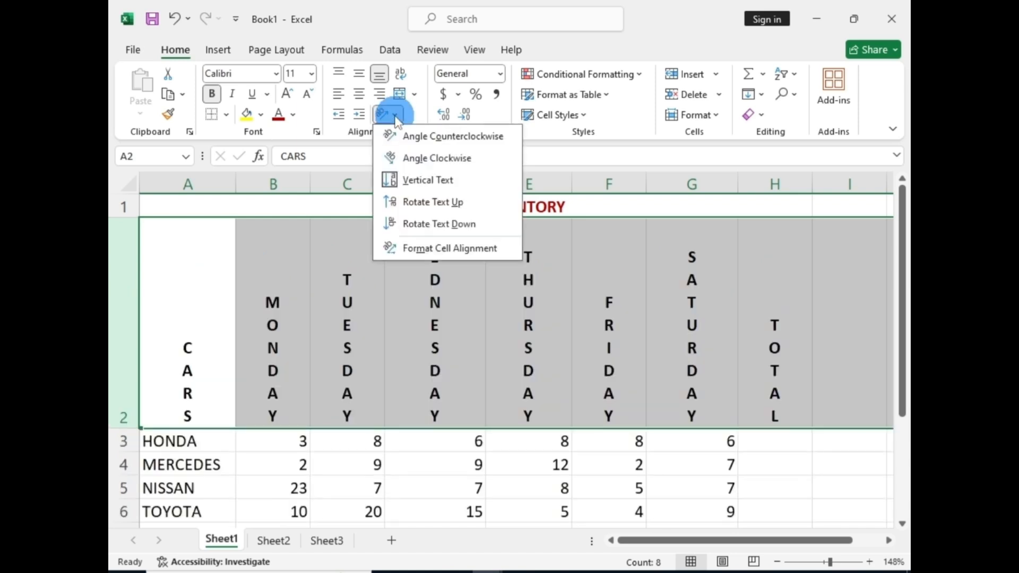
{"action": "left_click", "coordinate": [419, 221]}
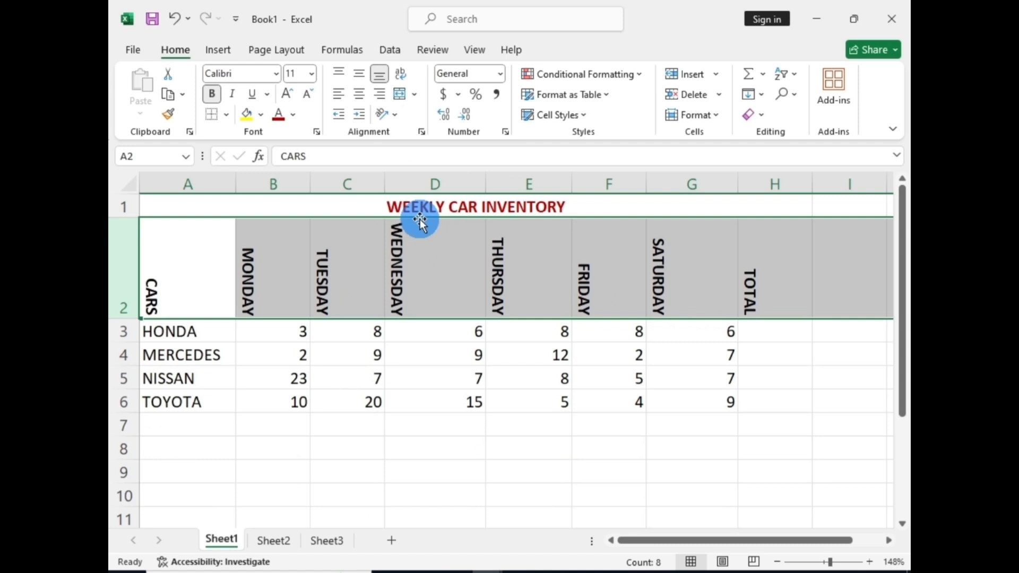
Set the heading row's text orientation to Rotate Text Up
{"action": "left_click", "coordinate": [395, 114]}
{"action": "left_click", "coordinate": [415, 201]}
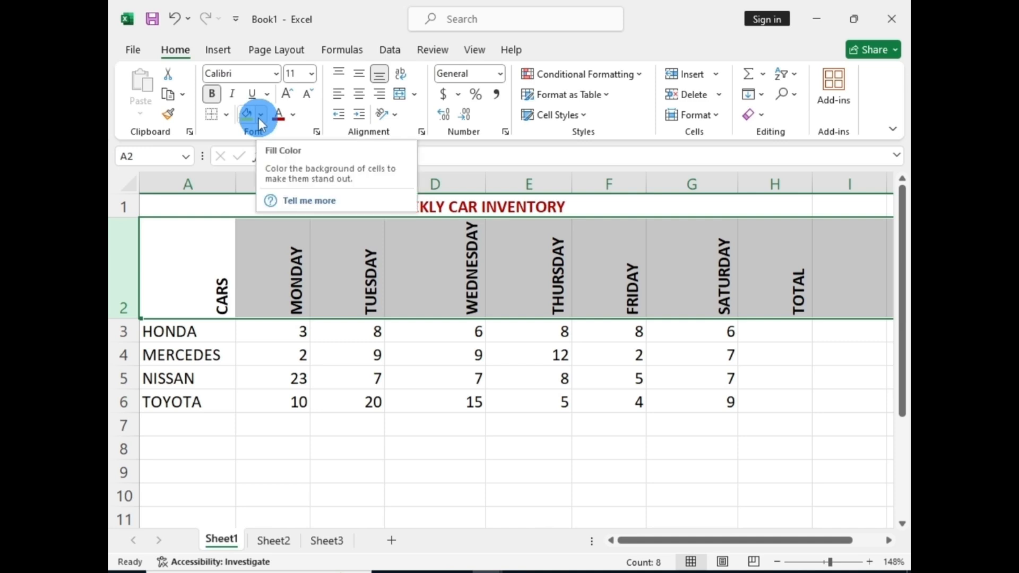
Fill the CARS heading cell with yellow and the MONDAY heading cell with light blue
{"action": "left_click", "coordinate": [201, 270]}
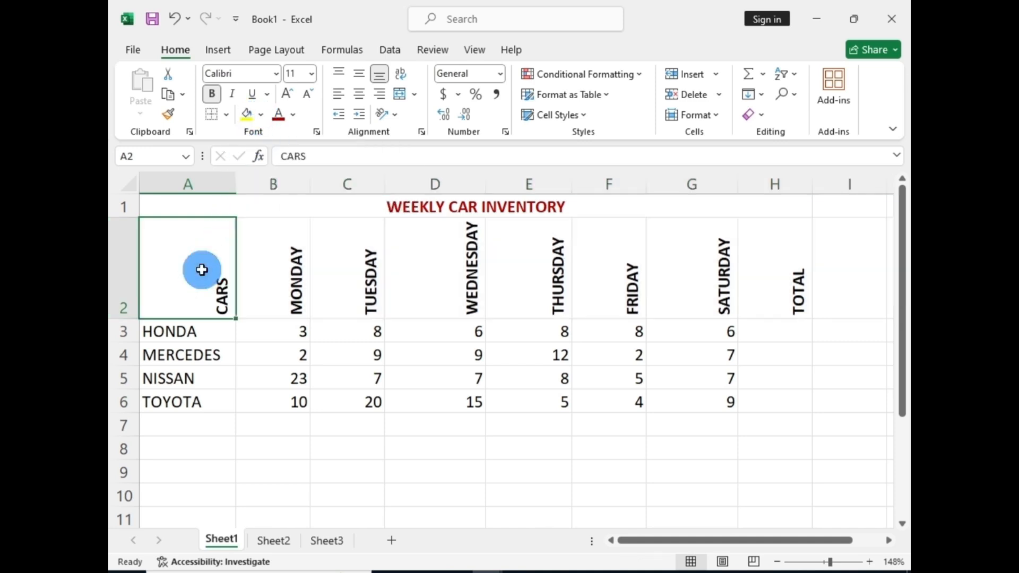
{"action": "left_click", "coordinate": [260, 116]}
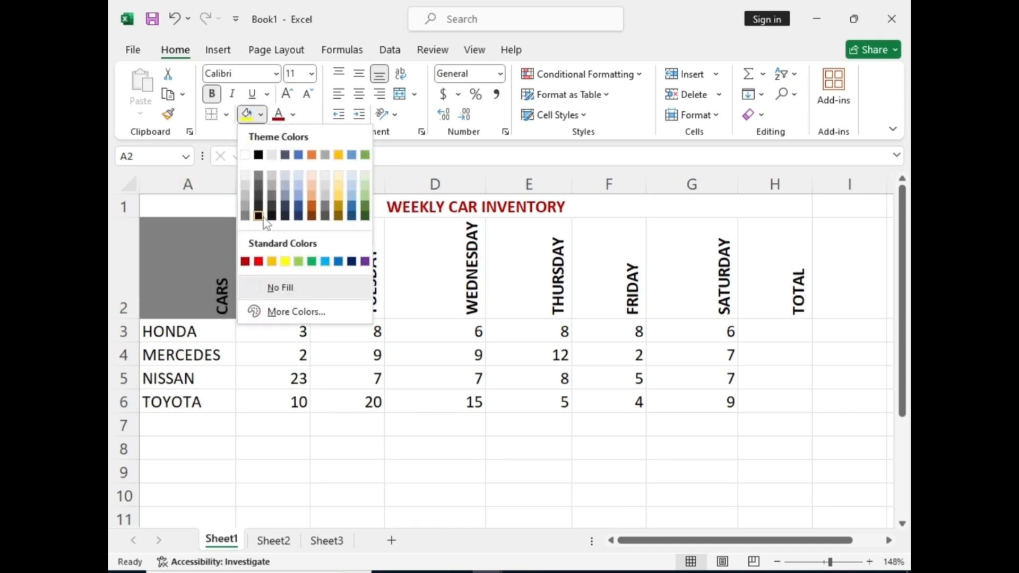
{"action": "left_click", "coordinate": [285, 261]}
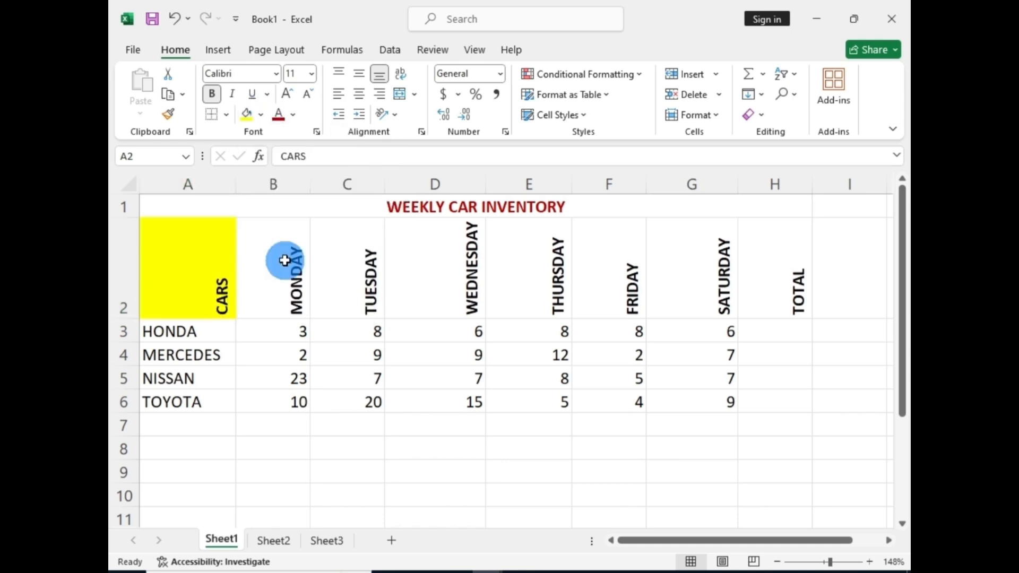
{"action": "left_click", "coordinate": [272, 273]}
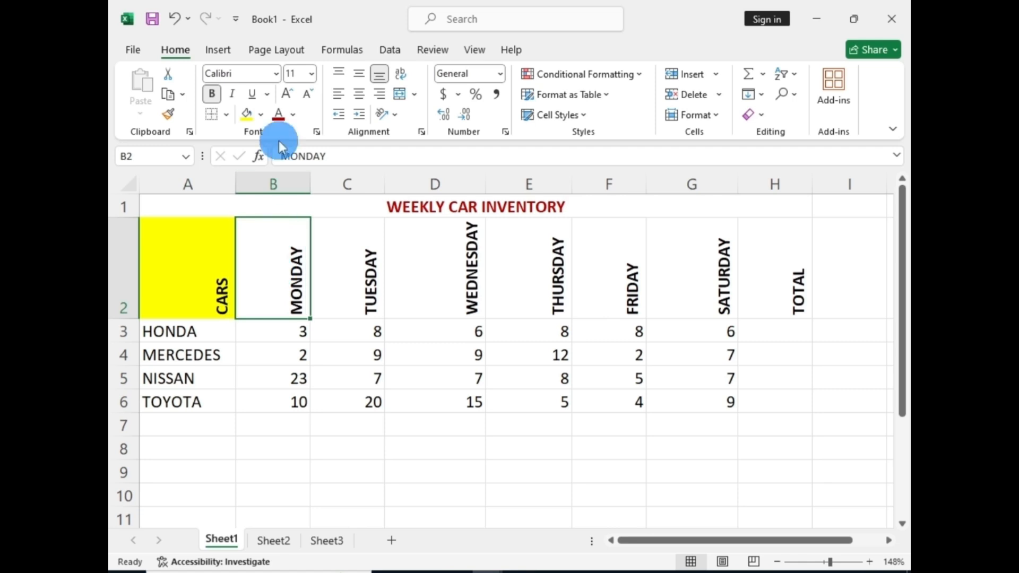
{"action": "left_click", "coordinate": [261, 116]}
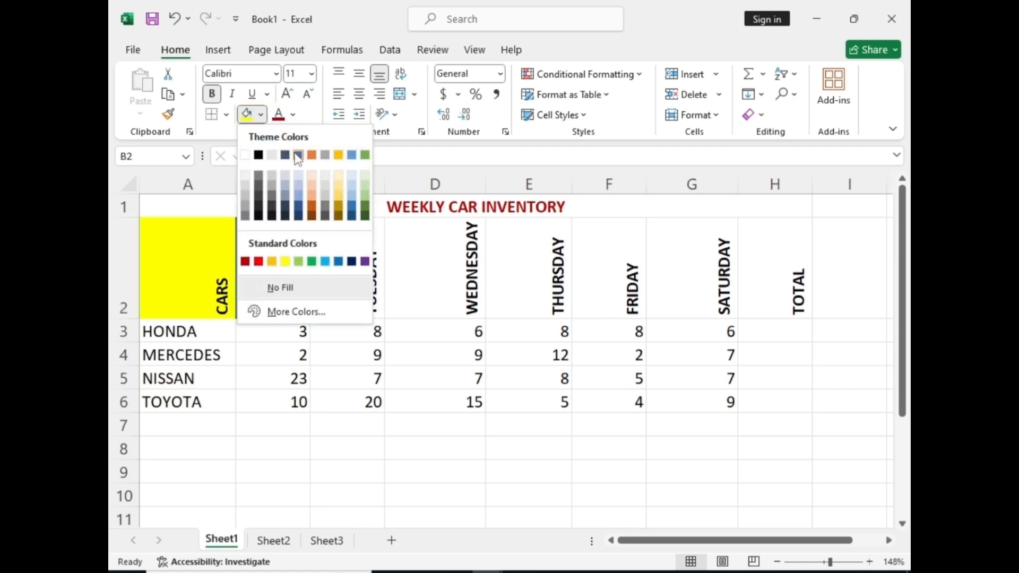
{"action": "left_click", "coordinate": [325, 261]}
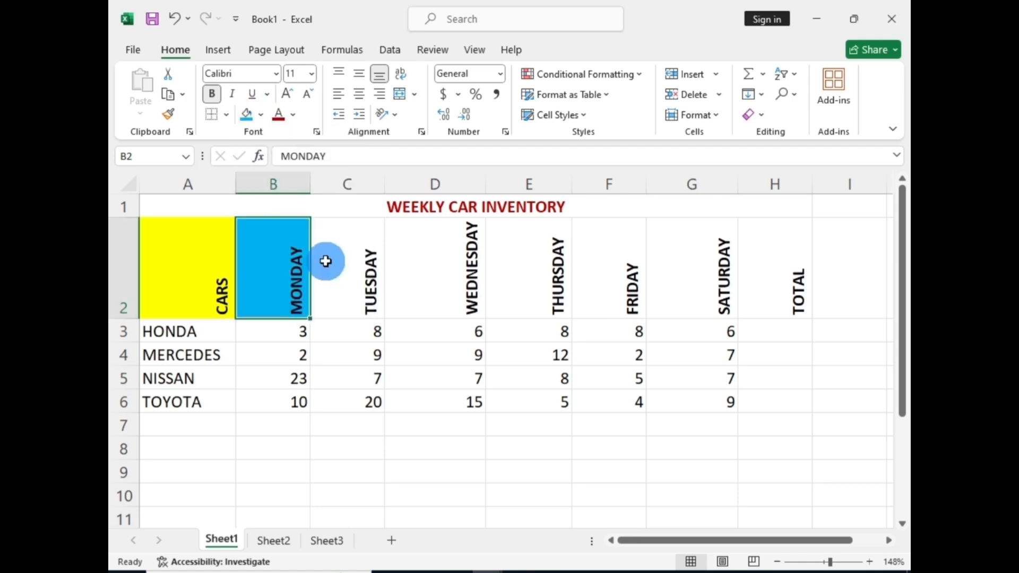
Fill the TUESDAY heading cell with dark green and the WEDNESDAY heading cell with purple
{"action": "left_click", "coordinate": [352, 279]}
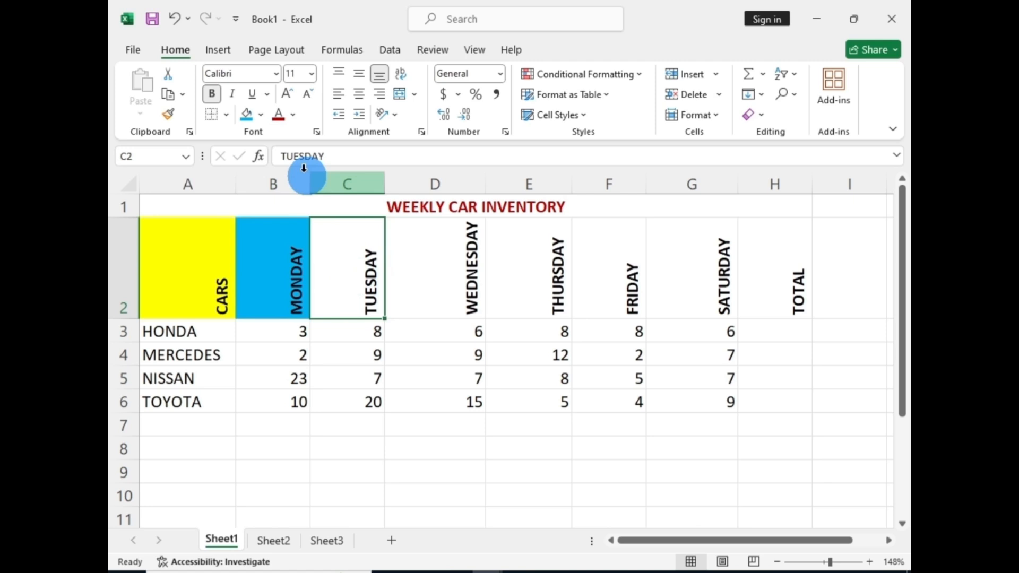
{"action": "left_click", "coordinate": [261, 116]}
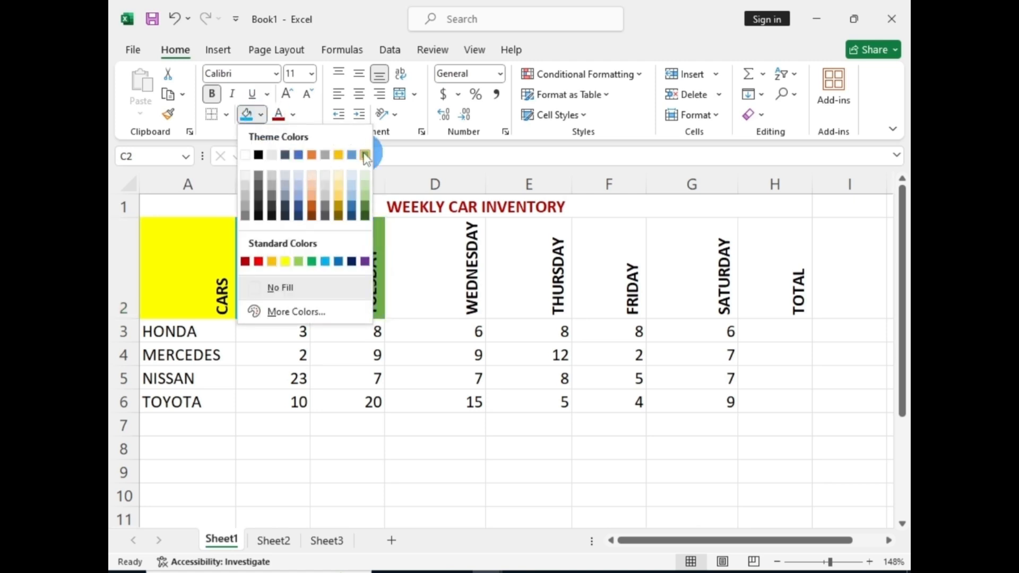
{"action": "left_click", "coordinate": [366, 208]}
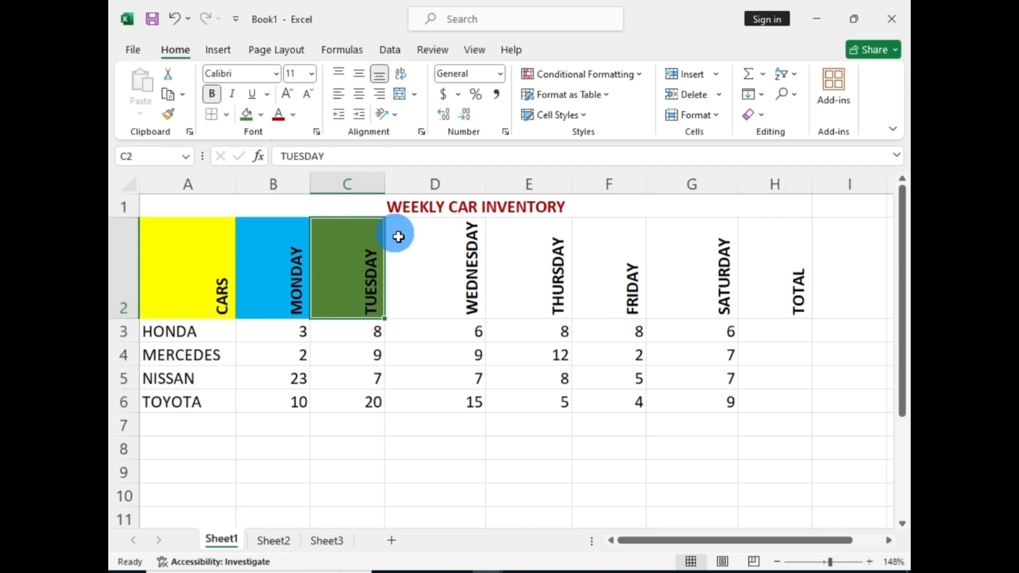
{"action": "left_click", "coordinate": [428, 260]}
{"action": "left_click", "coordinate": [260, 117]}
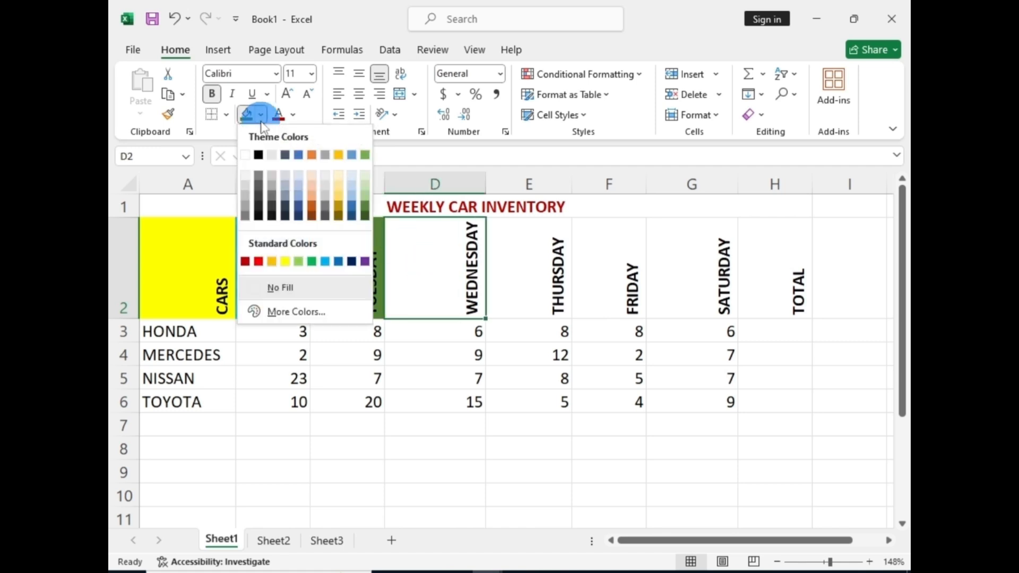
{"action": "left_click", "coordinate": [366, 262]}
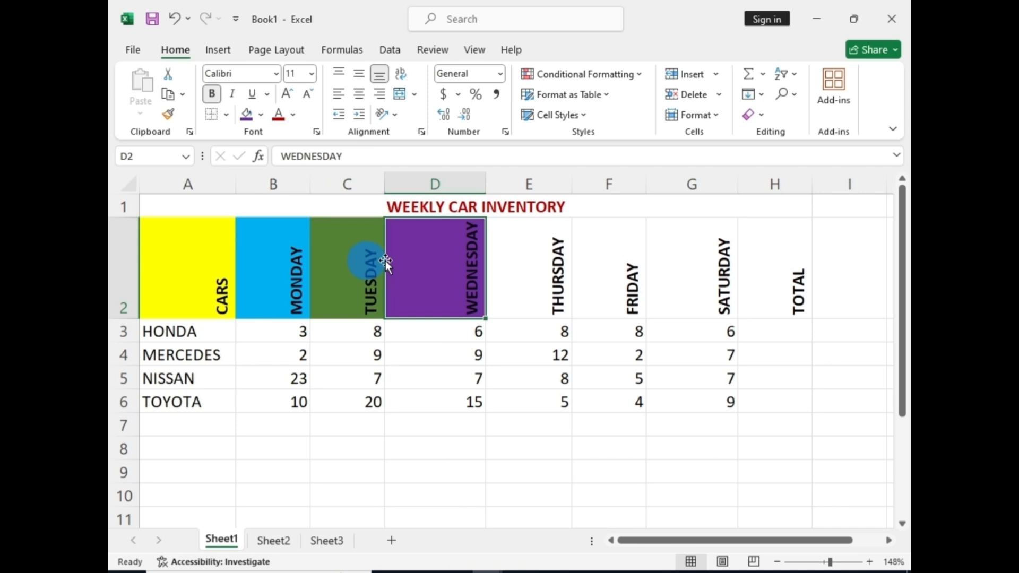
Fill the THURSDAY heading cell with orange and the FRIDAY heading cell with light green
{"action": "left_click", "coordinate": [509, 256]}
{"action": "left_click", "coordinate": [260, 114]}
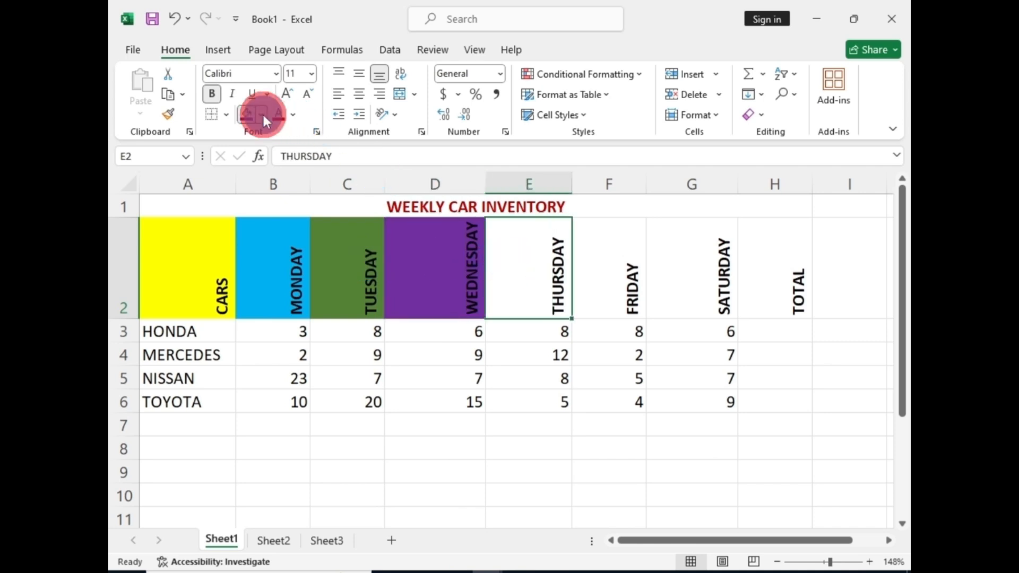
{"action": "left_click", "coordinate": [312, 154]}
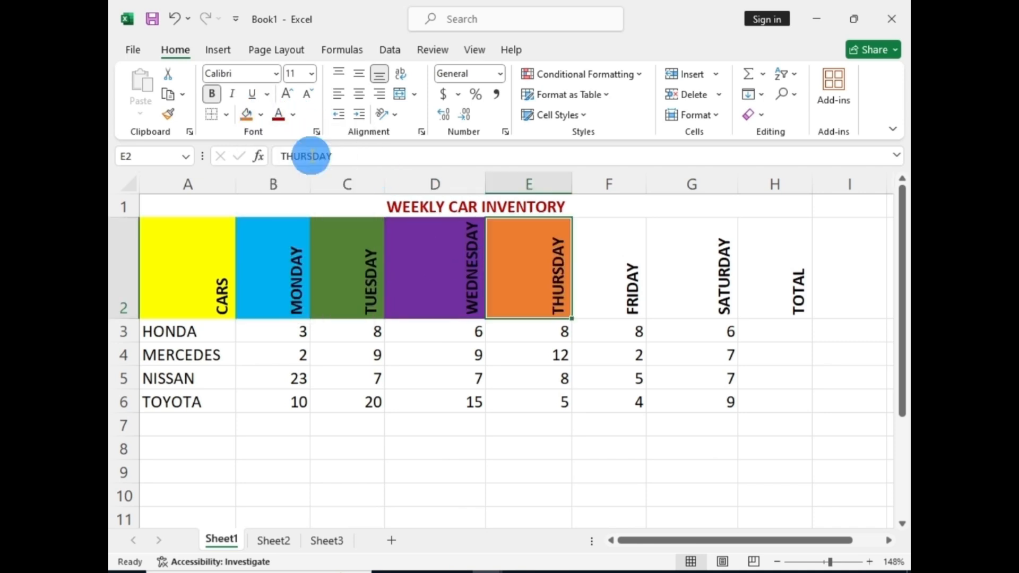
{"action": "left_click", "coordinate": [617, 265]}
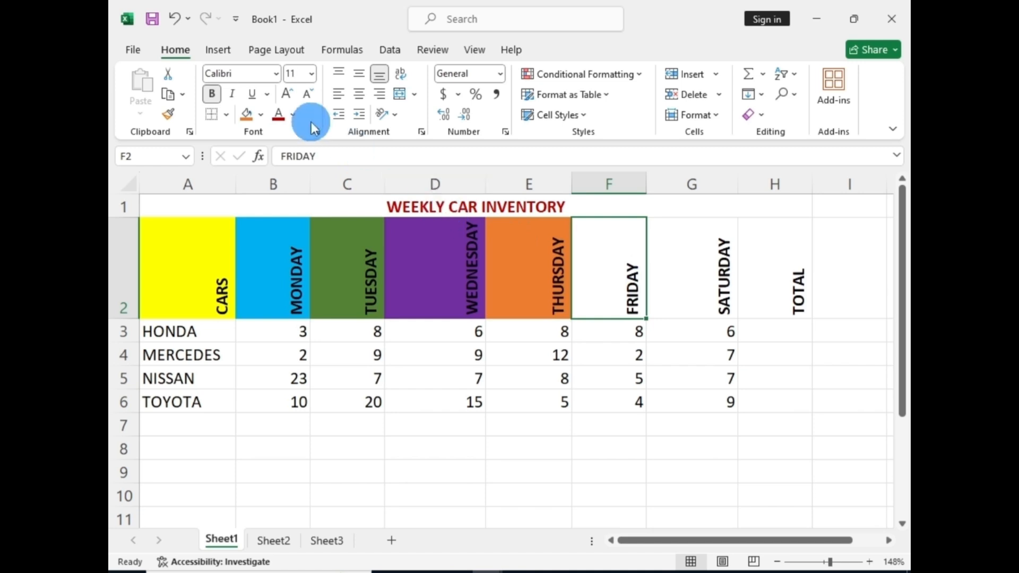
{"action": "left_click", "coordinate": [262, 113]}
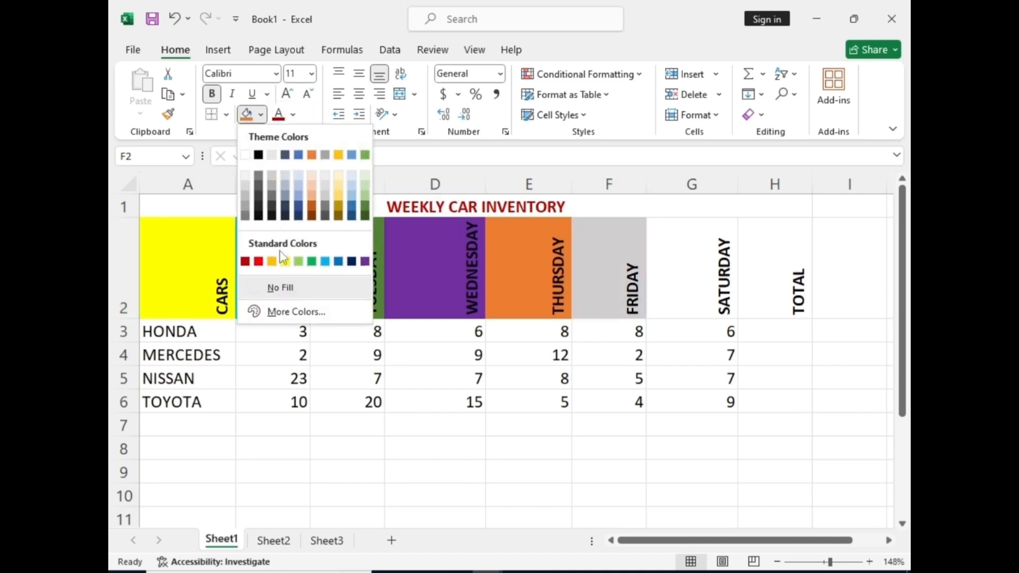
{"action": "left_click", "coordinate": [366, 175]}
Fill the SATURDAY heading cell with gray and the TOTAL heading cell with light gold, and select an empty cell below the table
{"action": "left_click", "coordinate": [711, 261]}
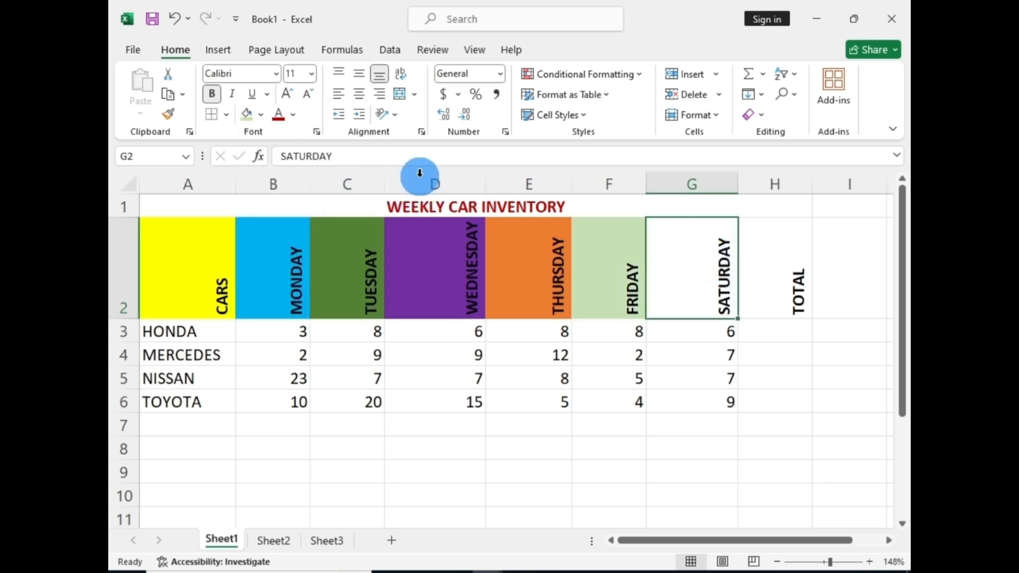
{"action": "left_click", "coordinate": [263, 116]}
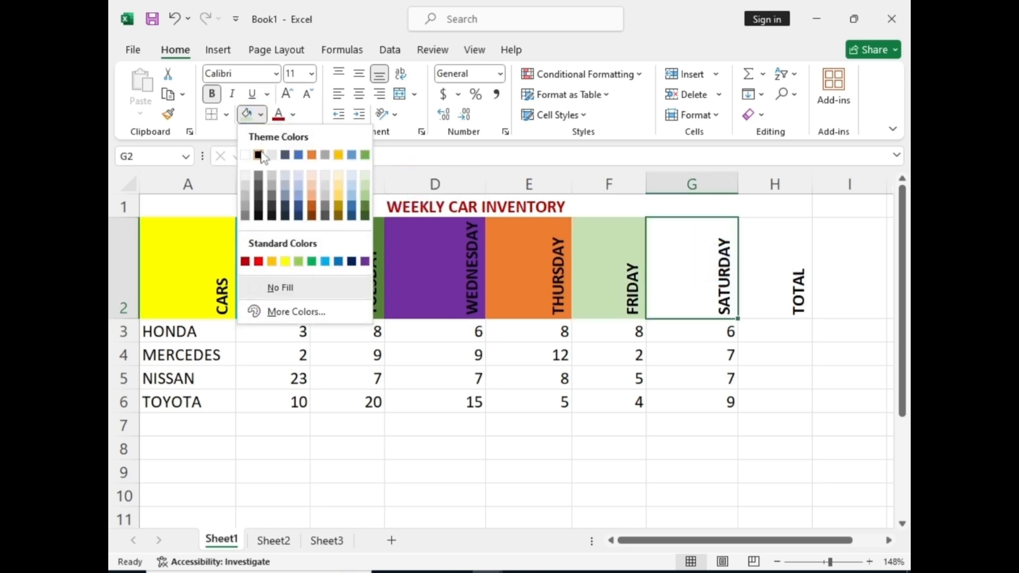
{"action": "left_click", "coordinate": [245, 207]}
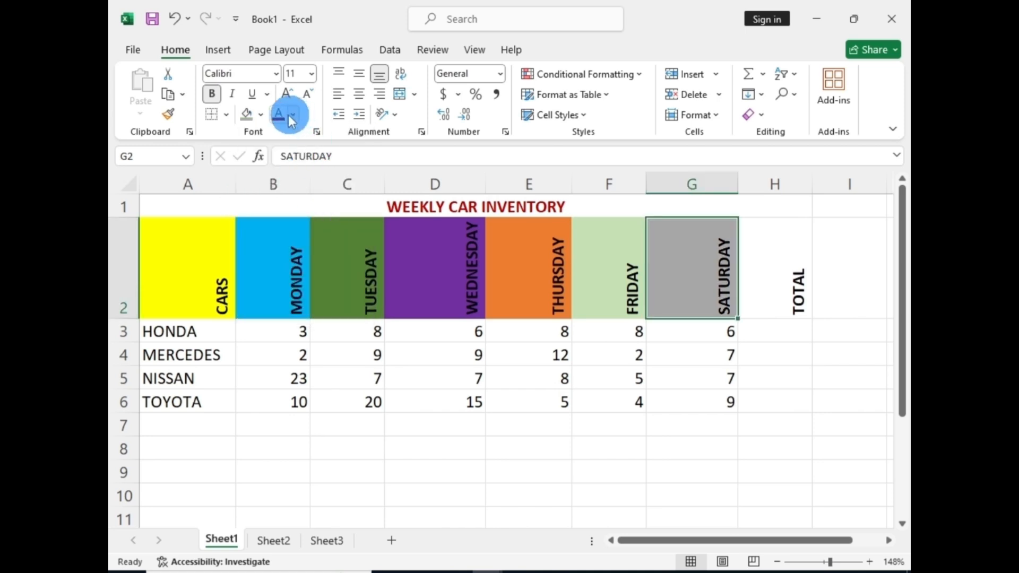
{"action": "left_click", "coordinate": [800, 277]}
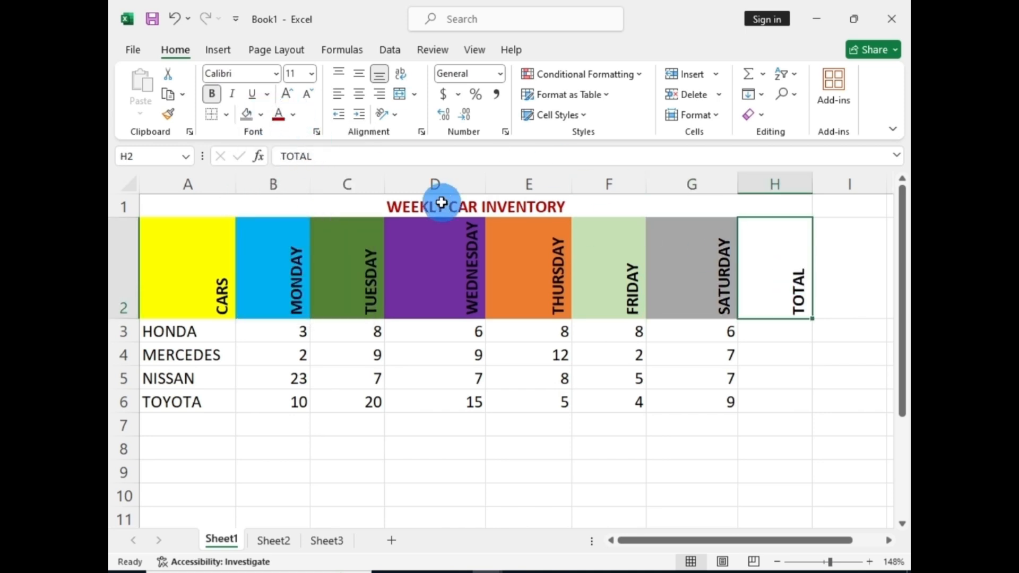
{"action": "left_click", "coordinate": [261, 115]}
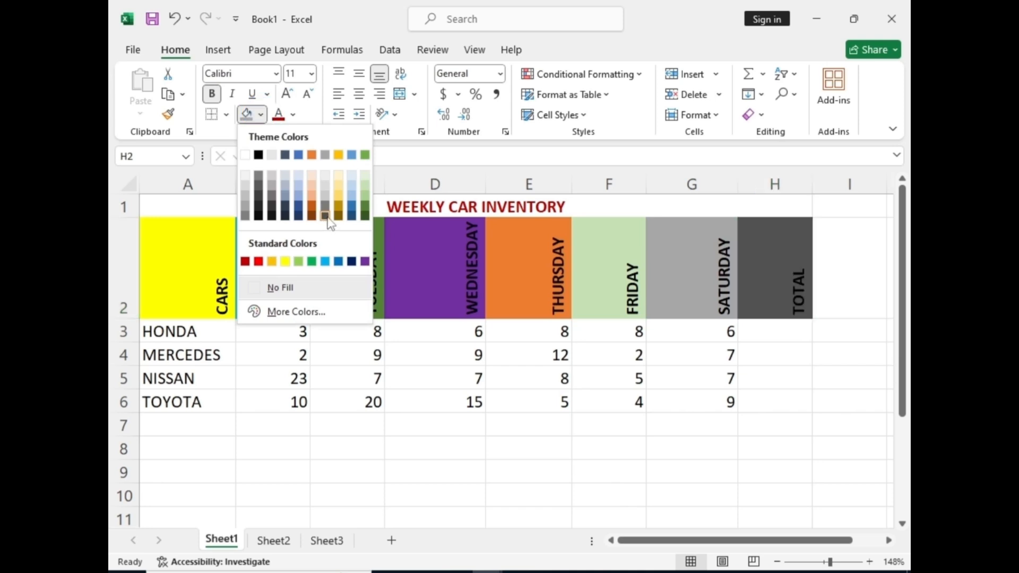
{"action": "left_click", "coordinate": [339, 196]}
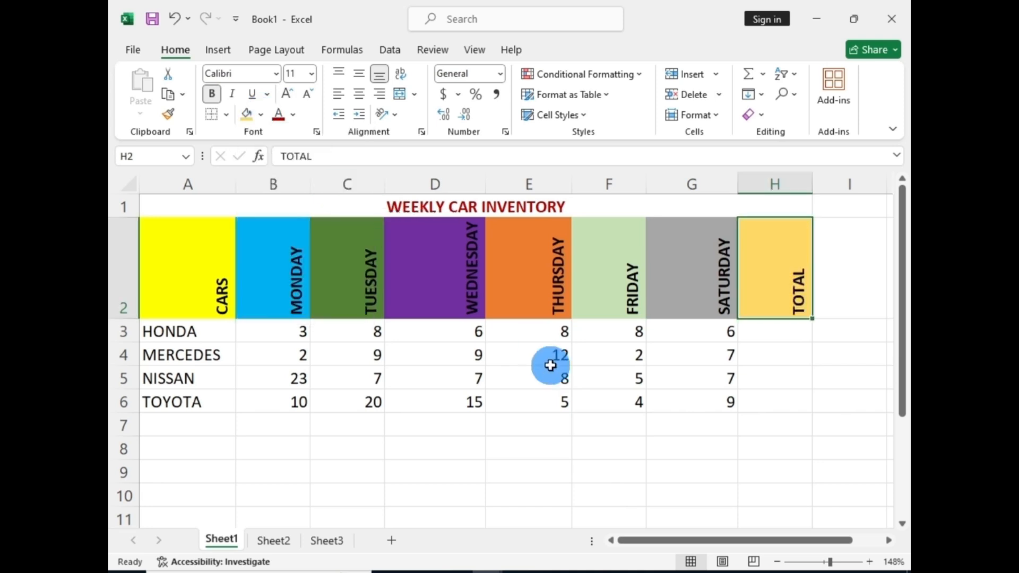
{"action": "left_click", "coordinate": [778, 459]}
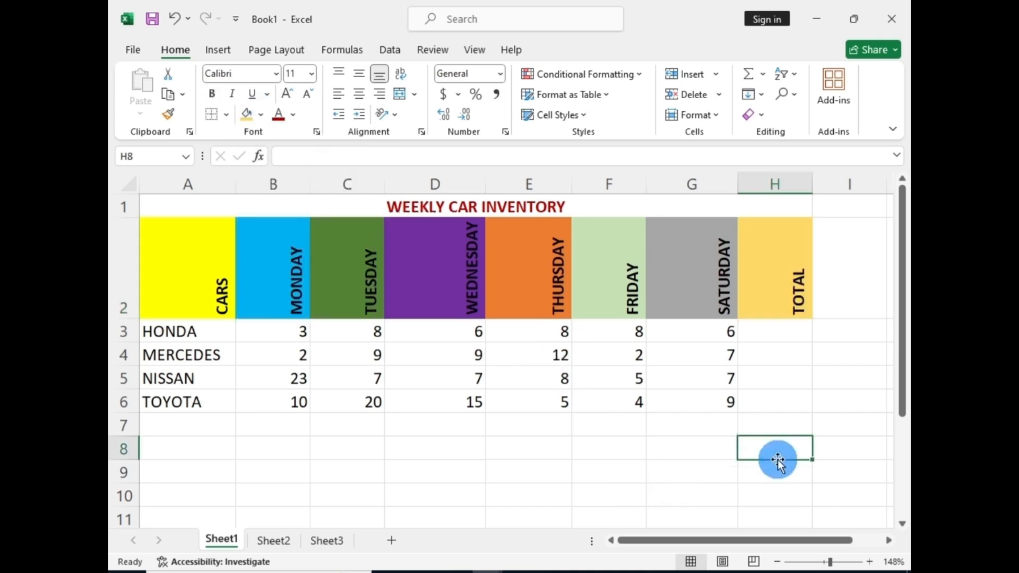
Highlight the entire MERCEDES row and the entire THURSDAY column in turn to examine a row and a column
{"action": "left_click", "coordinate": [406, 445]}
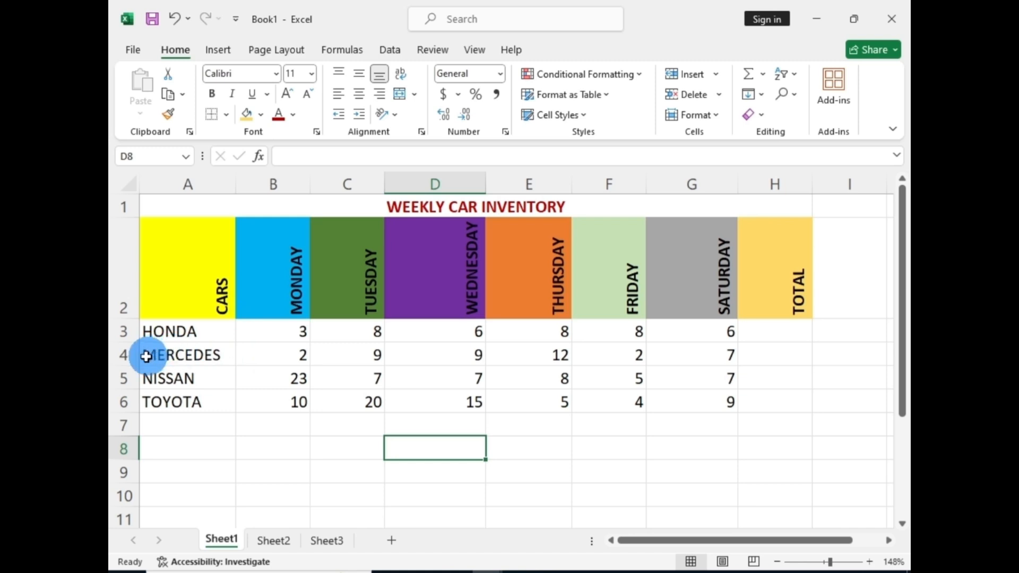
{"action": "left_click", "coordinate": [122, 357]}
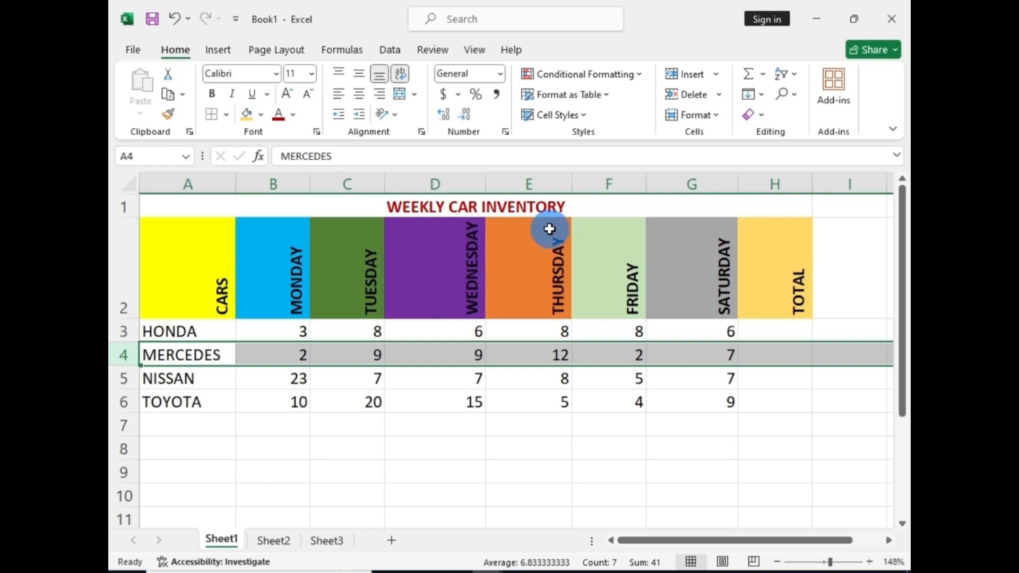
{"action": "left_click", "coordinate": [549, 181]}
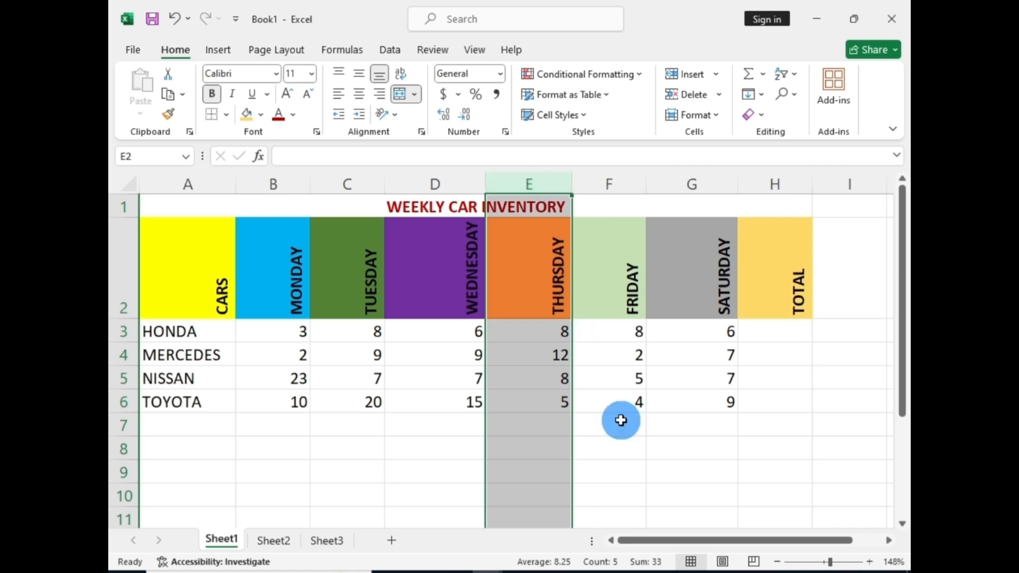
Make the car names HONDA through TOYOTA in cells A3:A6 bold
{"action": "left_click", "coordinate": [683, 471]}
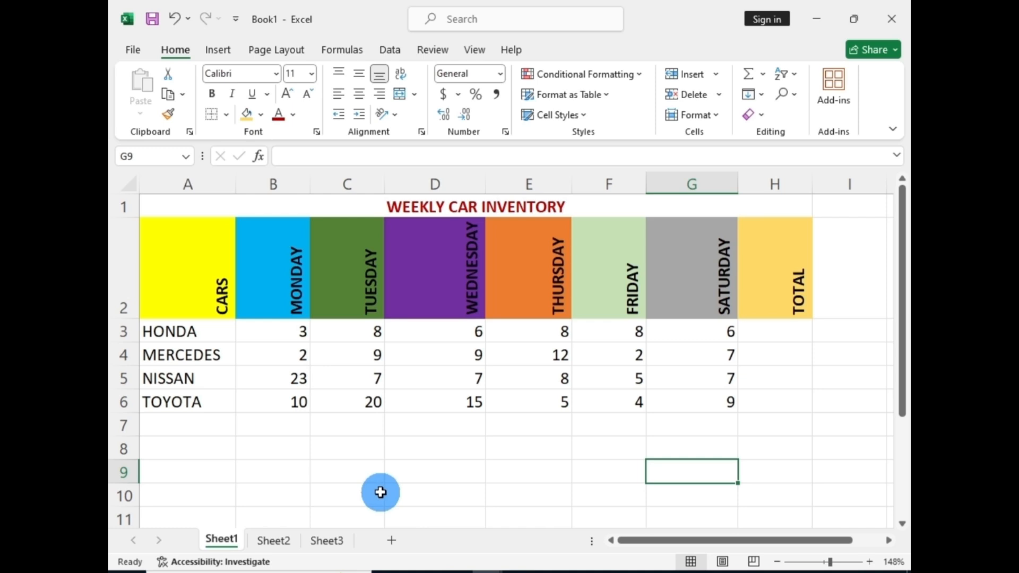
{"action": "left_click_drag", "start_coordinate": [172, 329], "coordinate": [168, 398]}
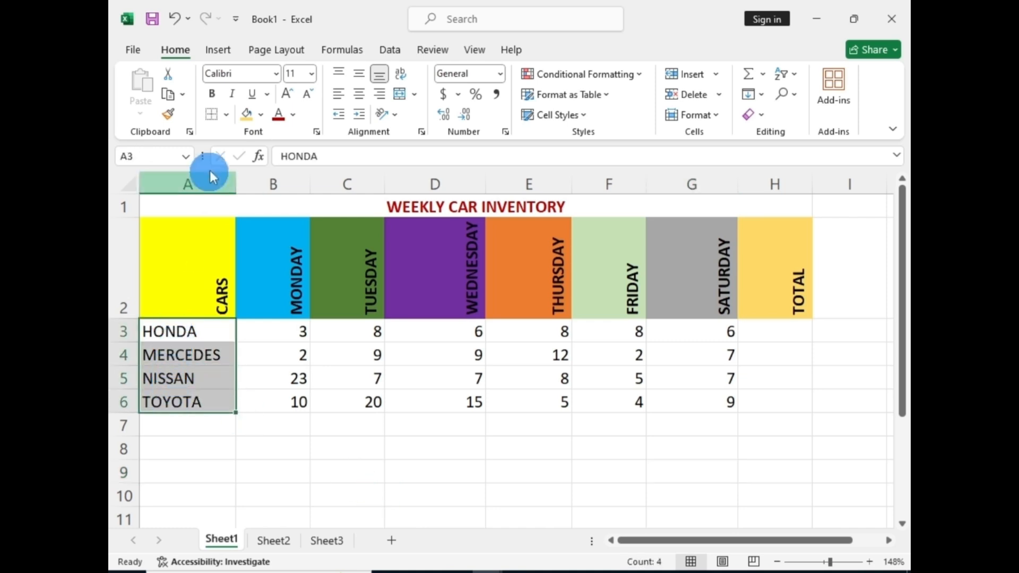
{"action": "left_click", "coordinate": [211, 94]}
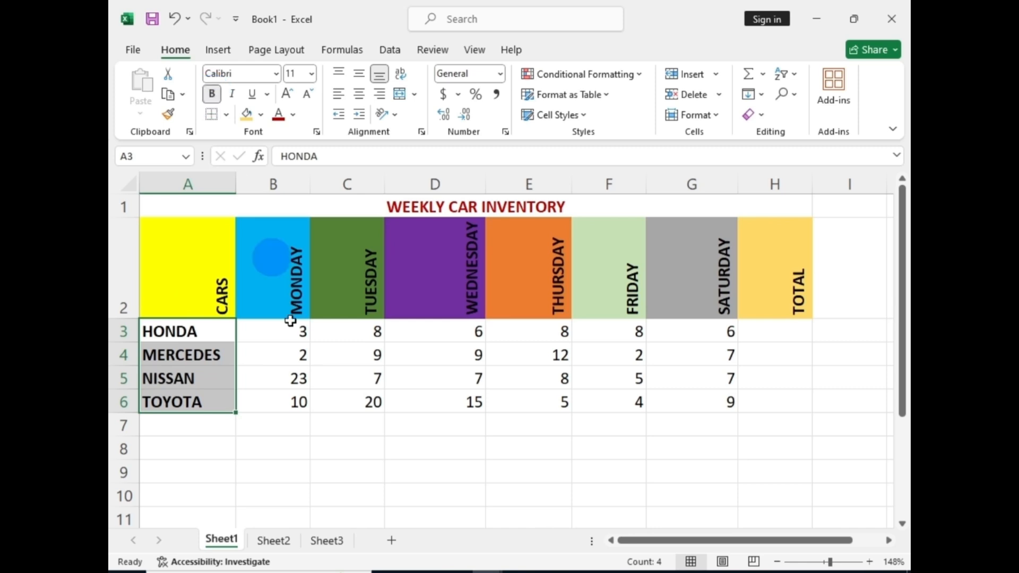
{"action": "left_click", "coordinate": [428, 501]}
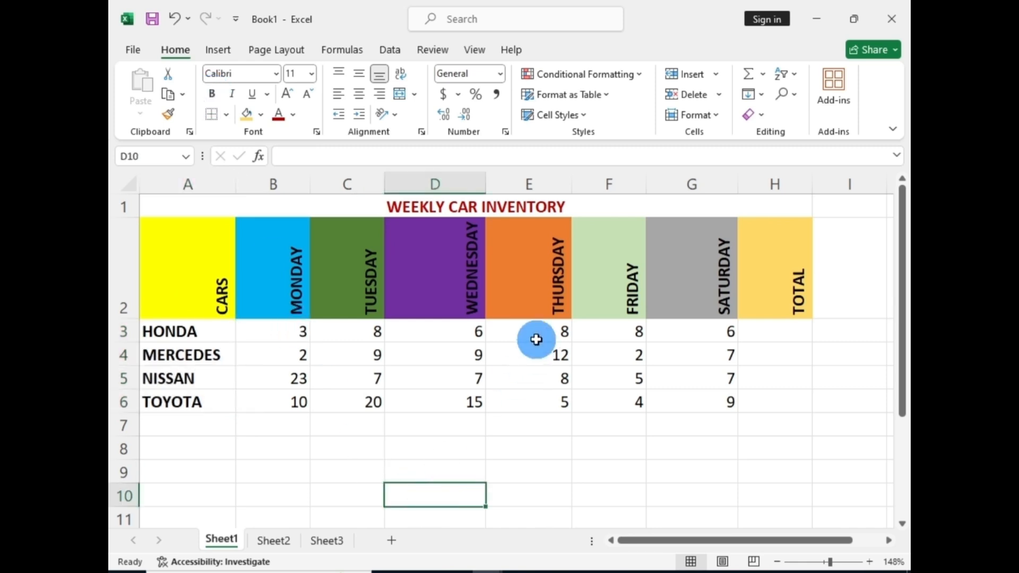
Apply All Borders to the whole inventory table, from the title down to the TOYOTA row
{"action": "left_click_drag", "start_coordinate": [177, 205], "coordinate": [327, 401]}
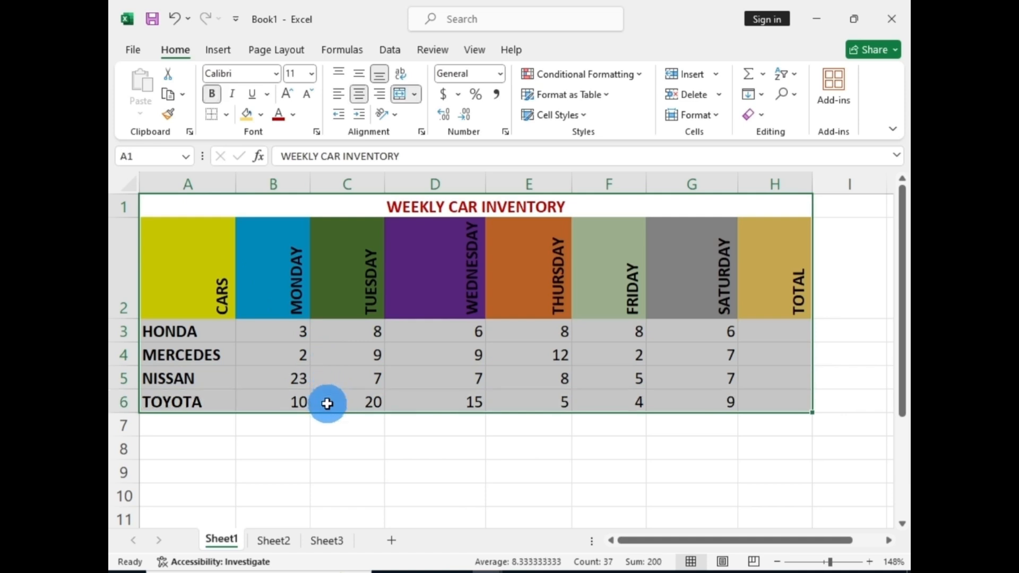
{"action": "left_click", "coordinate": [225, 117]}
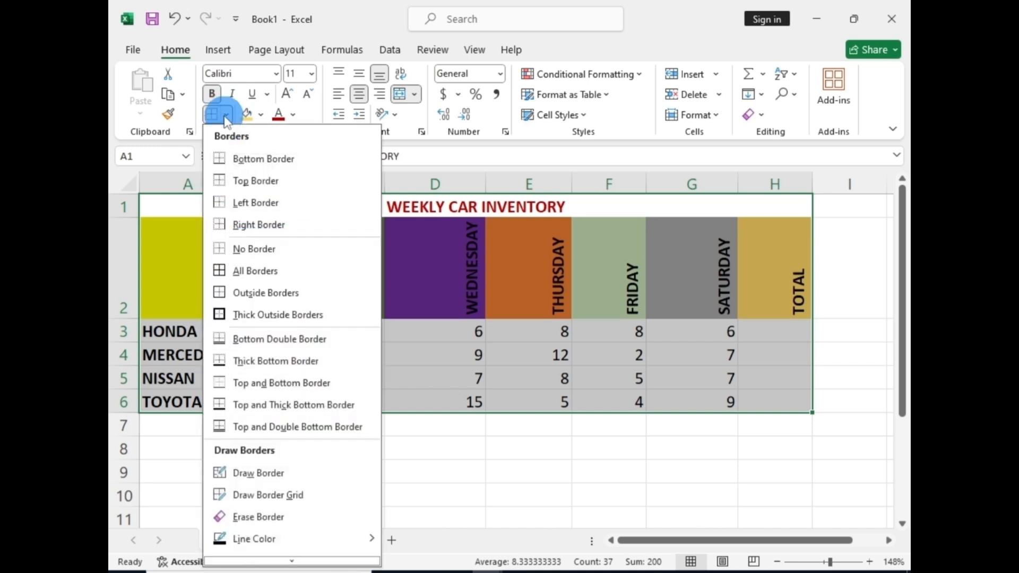
{"action": "left_click", "coordinate": [251, 274]}
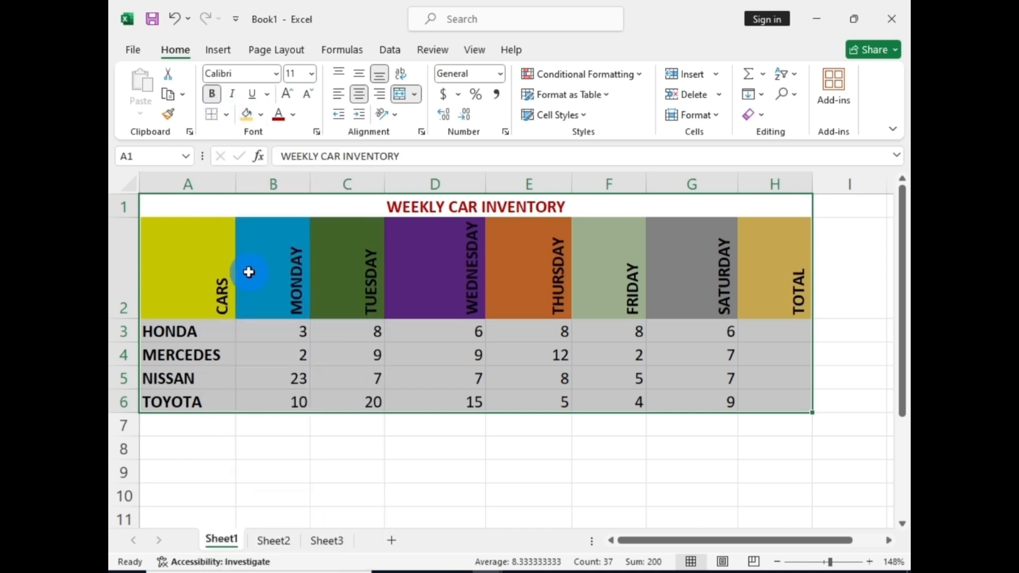
{"action": "left_click", "coordinate": [830, 471]}
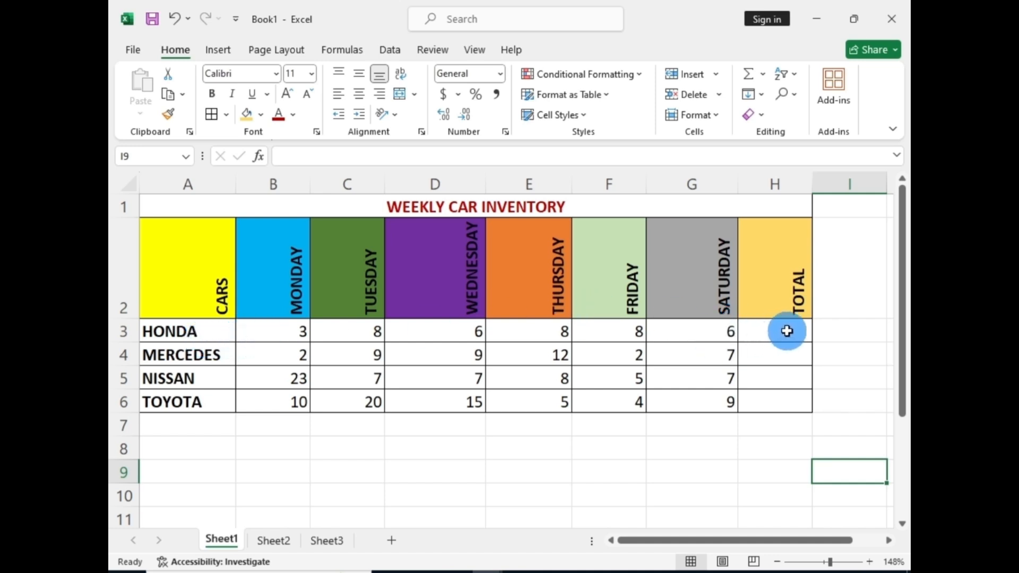
Total HONDA's Monday to Saturday values in cell H3 with the formula =B3+C3+D3+E3+F3+G3
{"action": "left_click", "coordinate": [787, 331]}
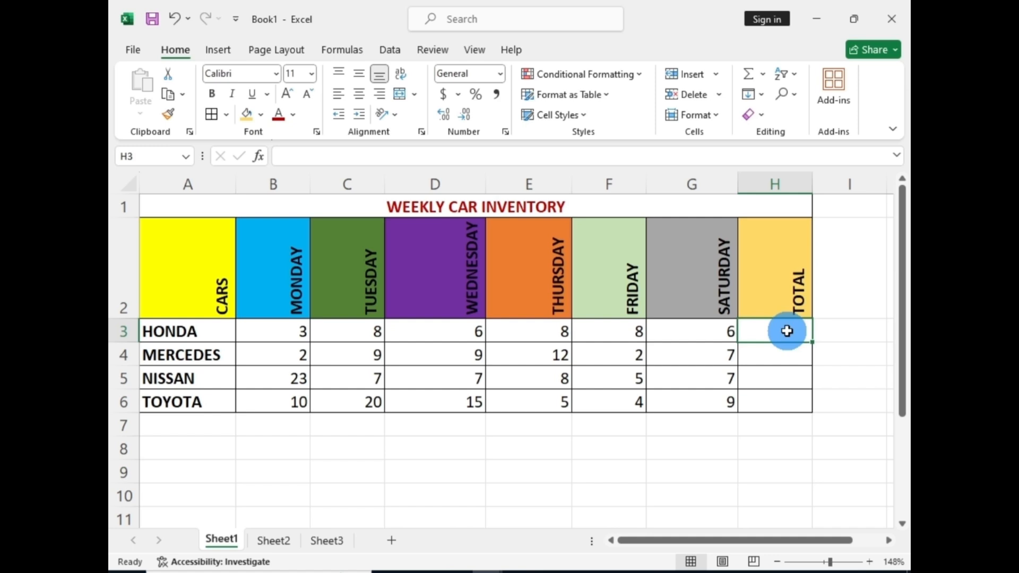
{"action": "type", "text": "="}
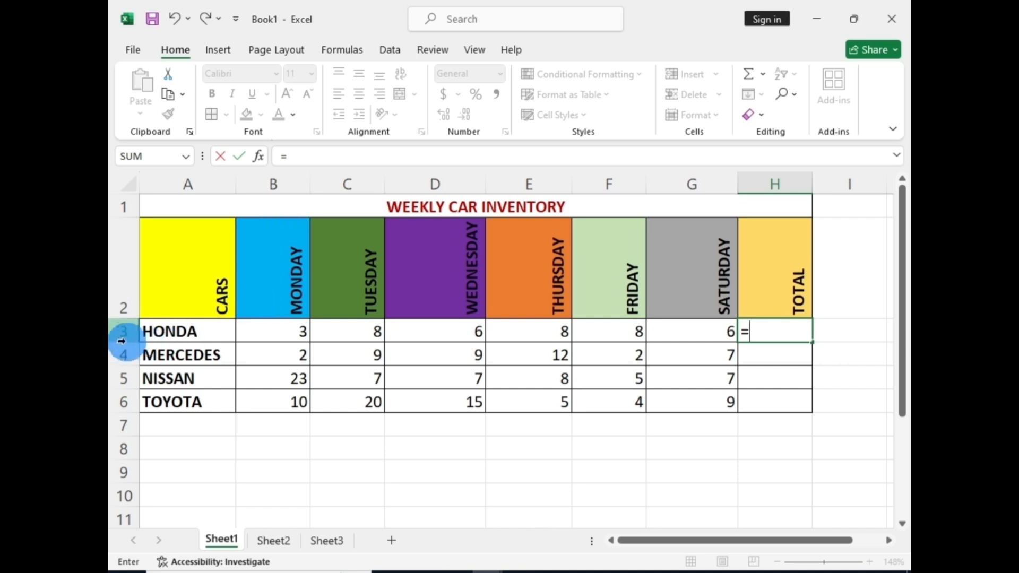
{"action": "left_click", "coordinate": [289, 333]}
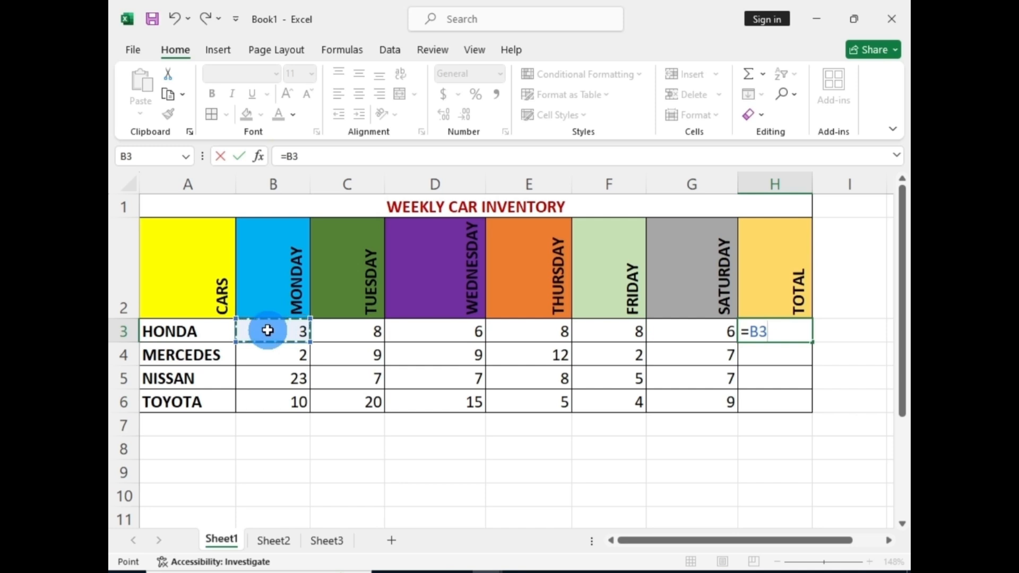
{"action": "double_click", "coordinate": [769, 330]}
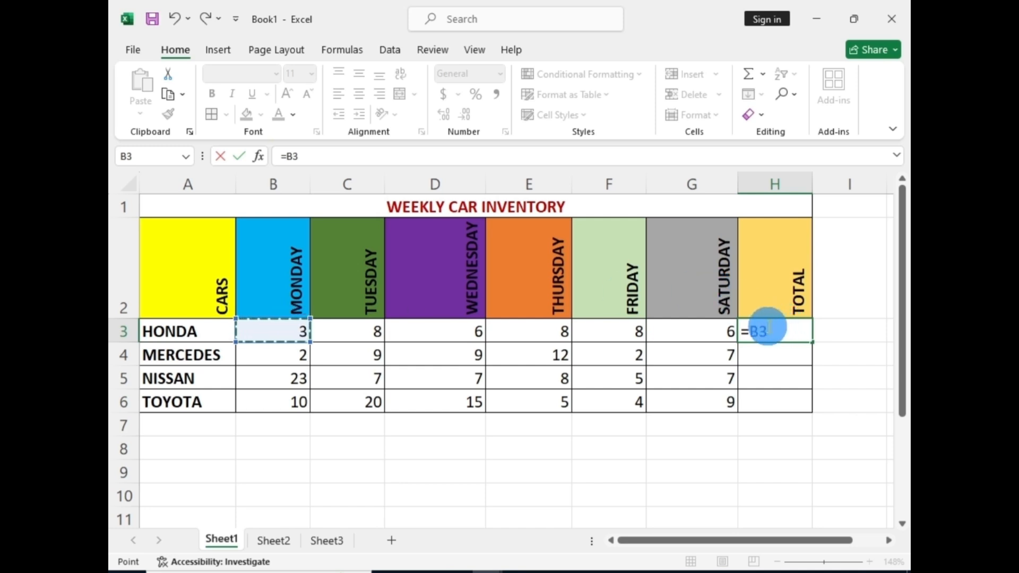
{"action": "type", "text": "+"}
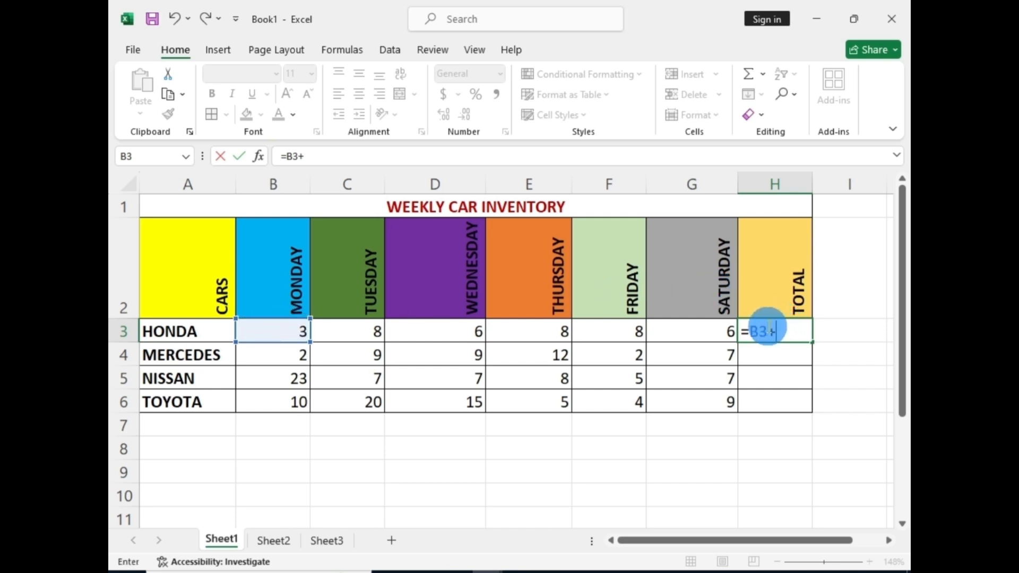
{"action": "left_click", "coordinate": [365, 333]}
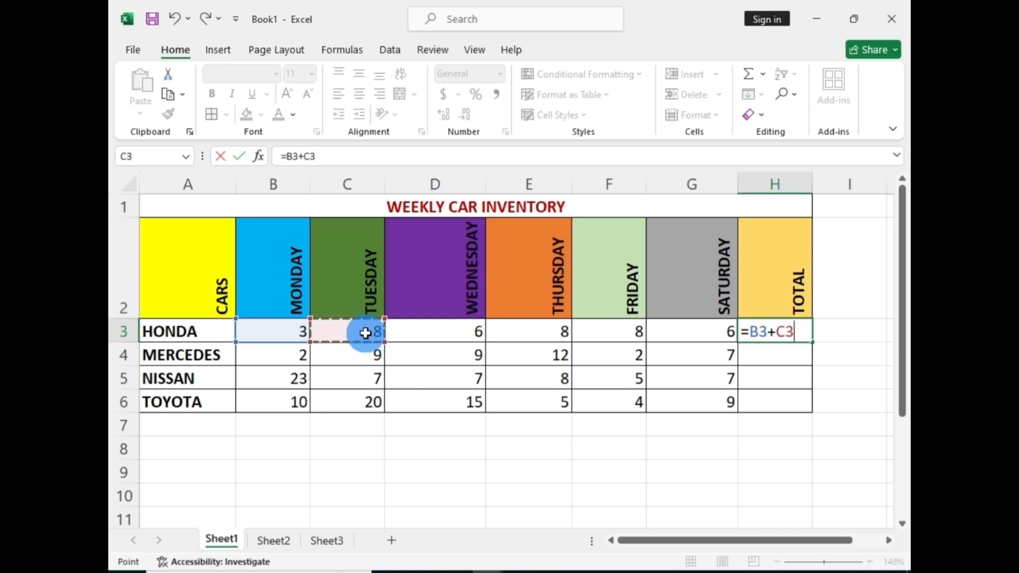
{"action": "type", "text": "+"}
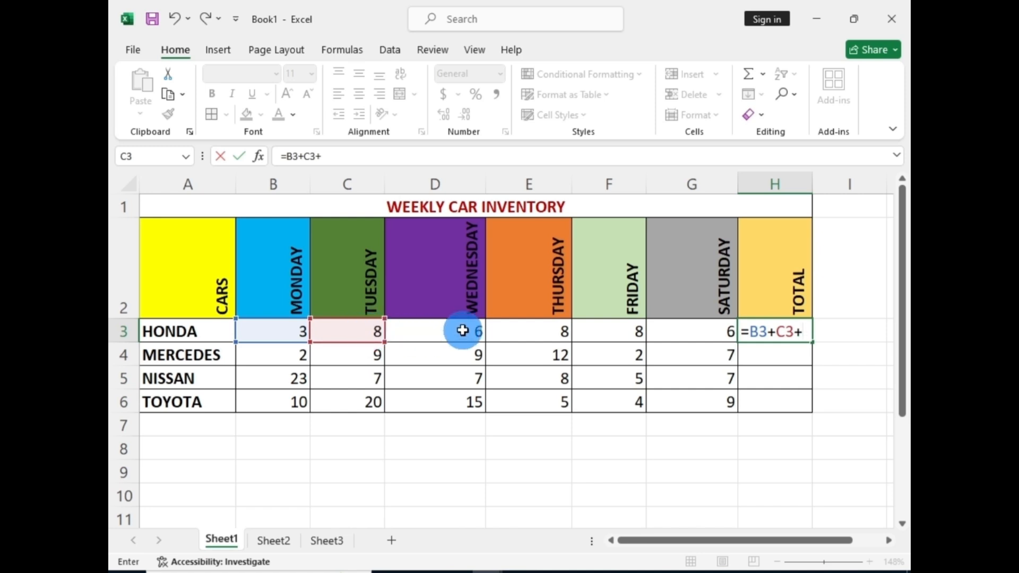
{"action": "type", "text": "D"}
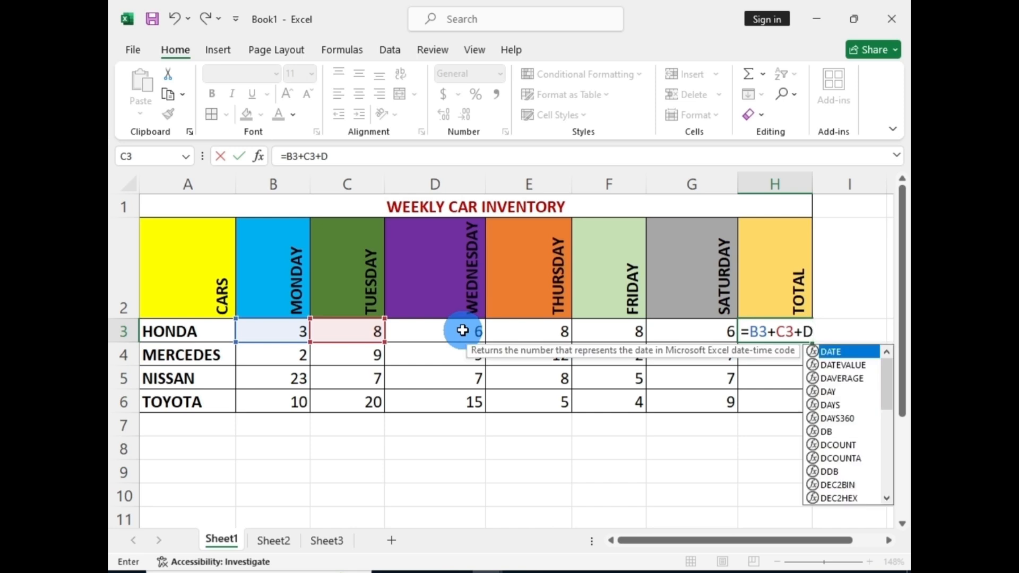
{"action": "type", "text": "3="}
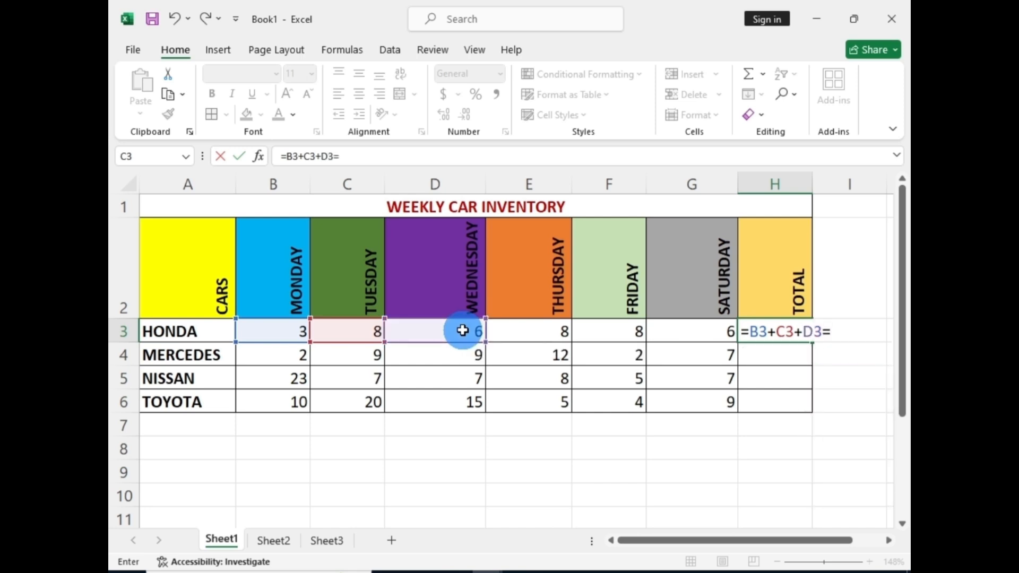
{"action": "key", "text": "BackSpace"}
{"action": "type", "text": "+"}
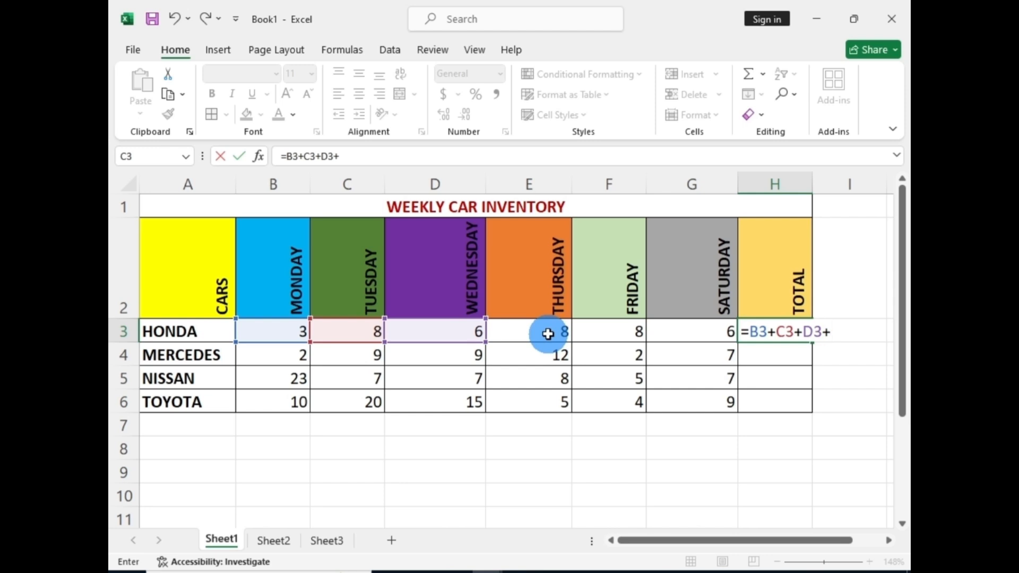
{"action": "type", "text": "E3"}
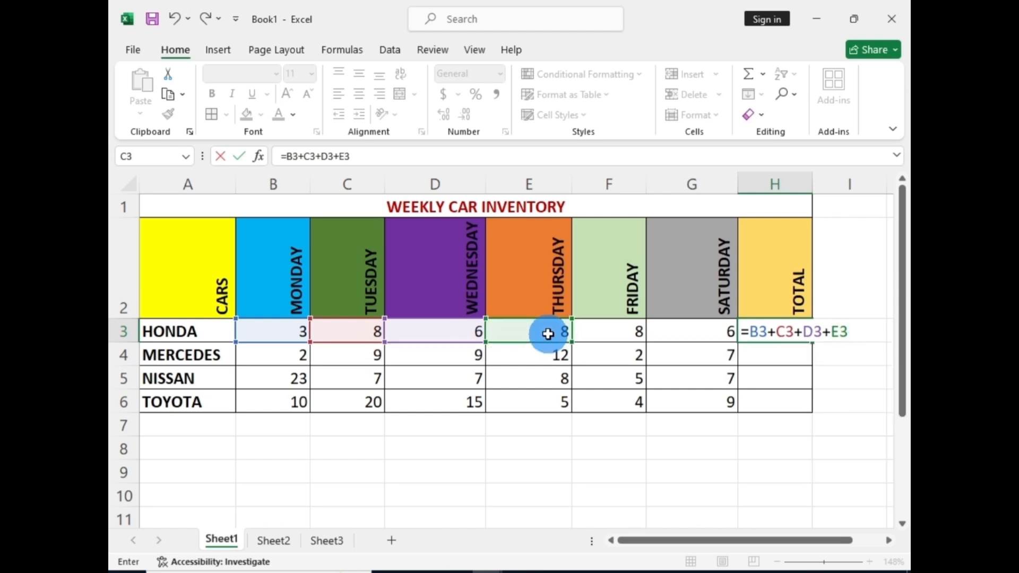
{"action": "type", "text": "+"}
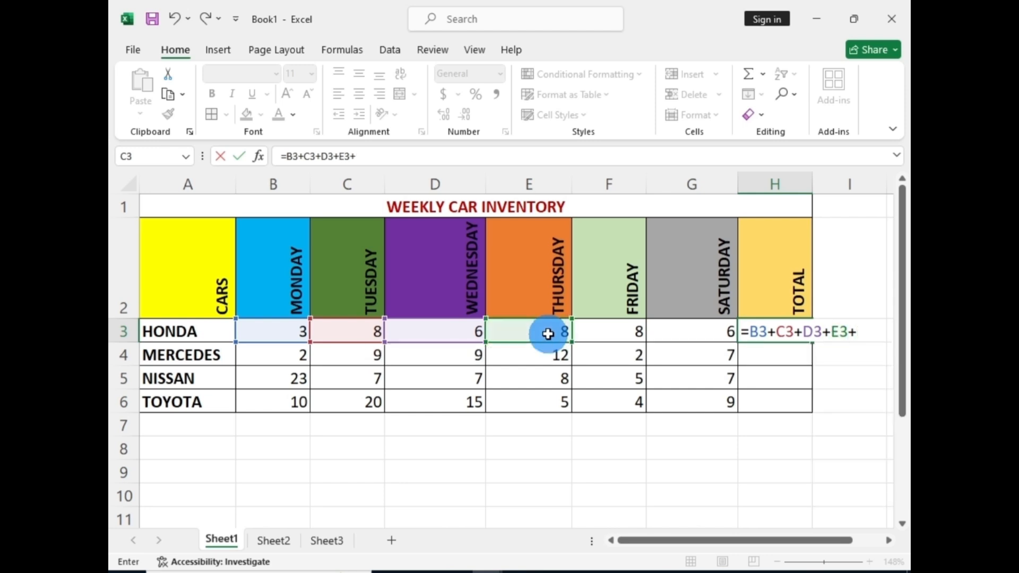
{"action": "left_click", "coordinate": [618, 332]}
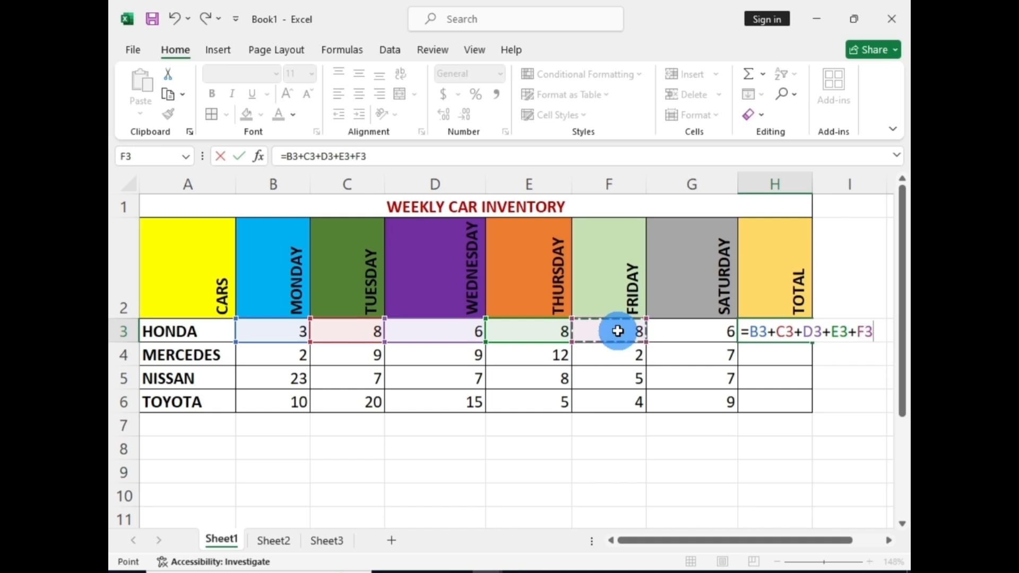
{"action": "type", "text": "+"}
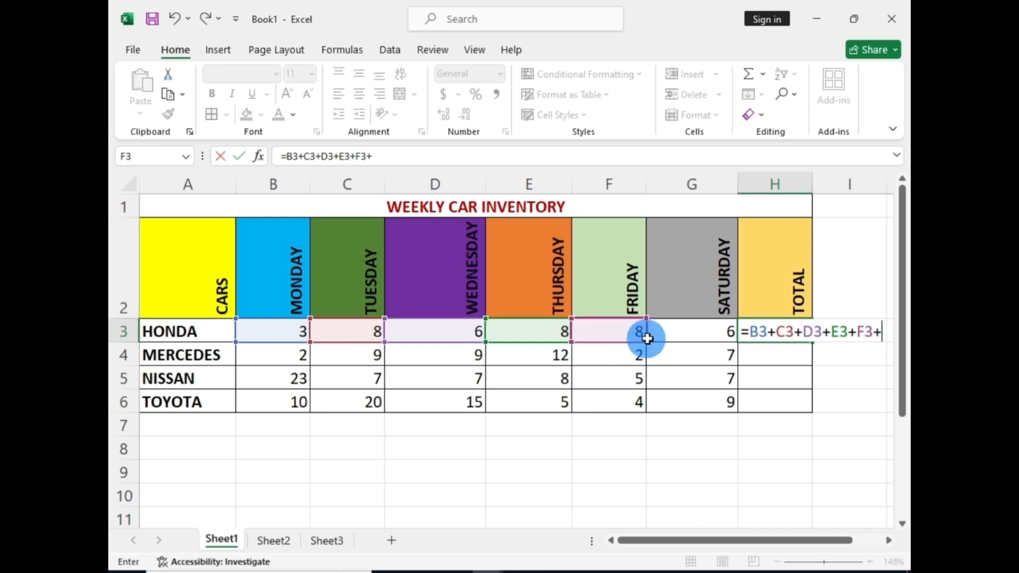
{"action": "left_click", "coordinate": [695, 335]}
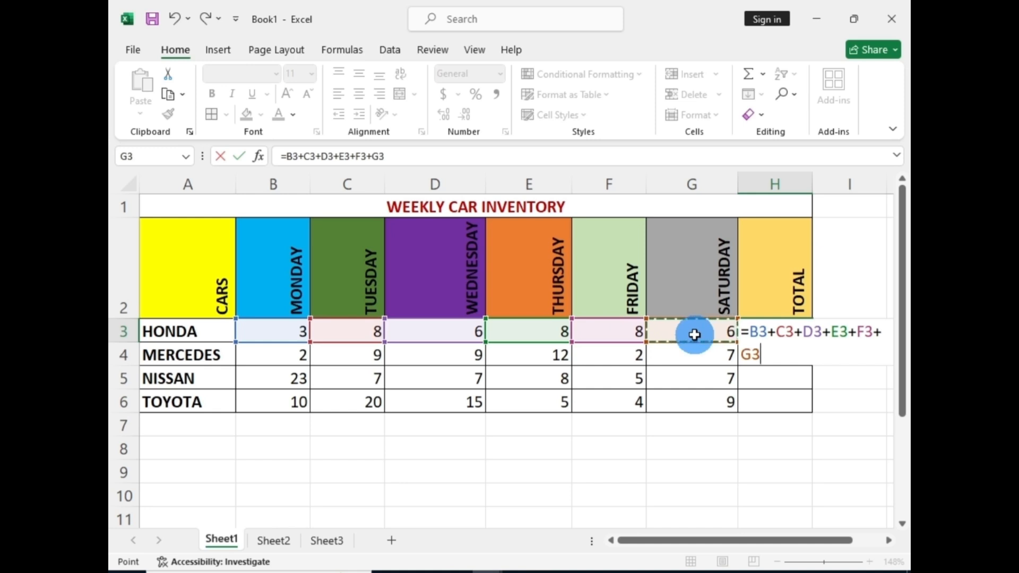
{"action": "key", "text": "Return"}
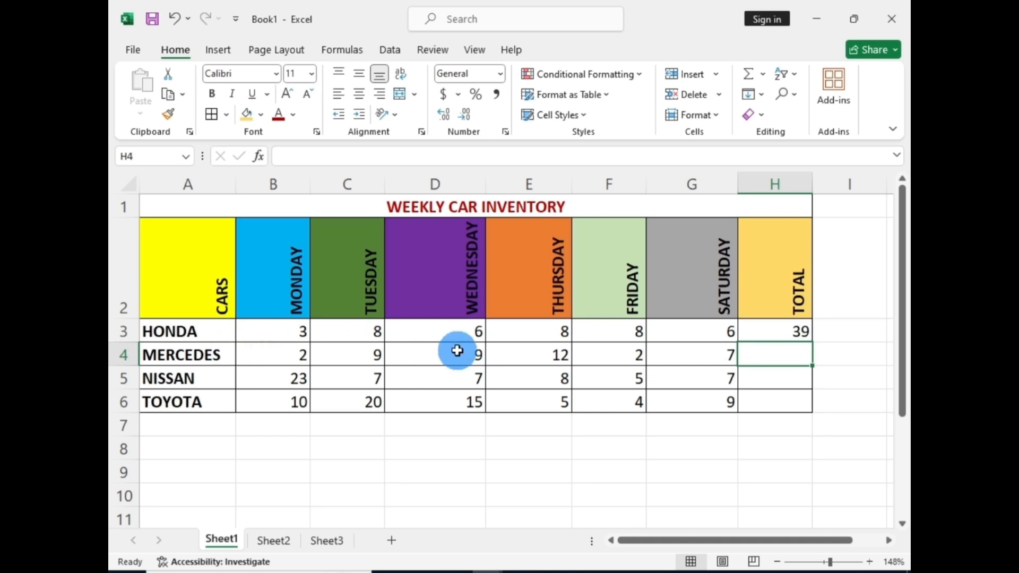
Total the MERCEDES row in cell H4 with the formula =SUM(B4:G4)
{"action": "double_click", "coordinate": [773, 358]}
{"action": "type", "text": "="}
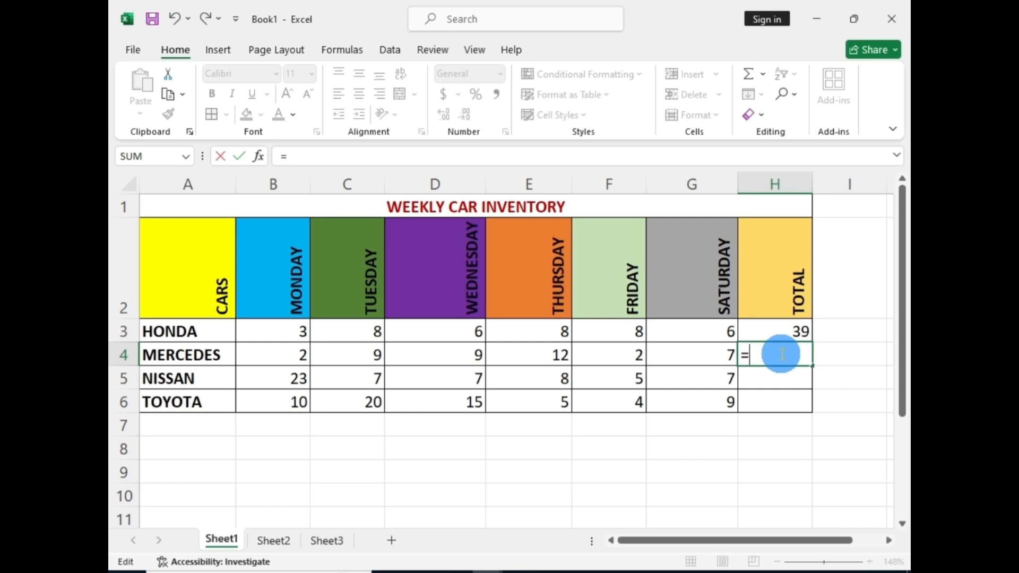
{"action": "type", "text": "SUM"}
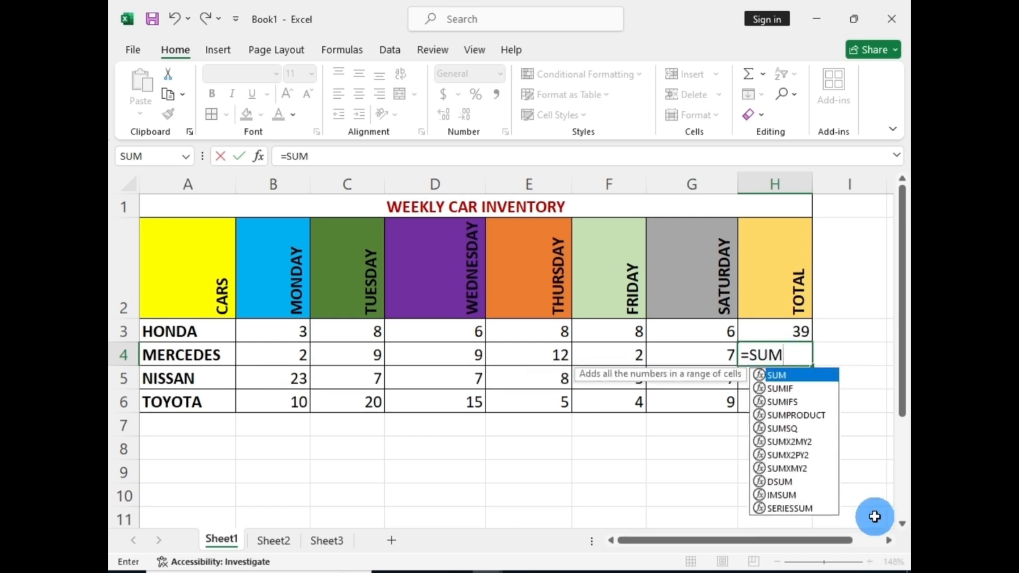
{"action": "type", "text": "("}
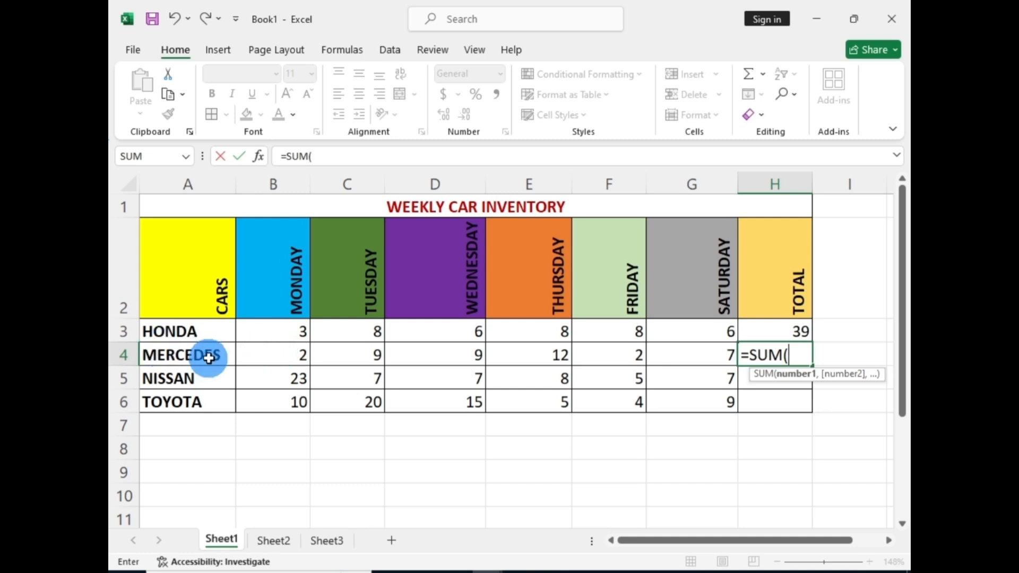
{"action": "type", "text": "B4"}
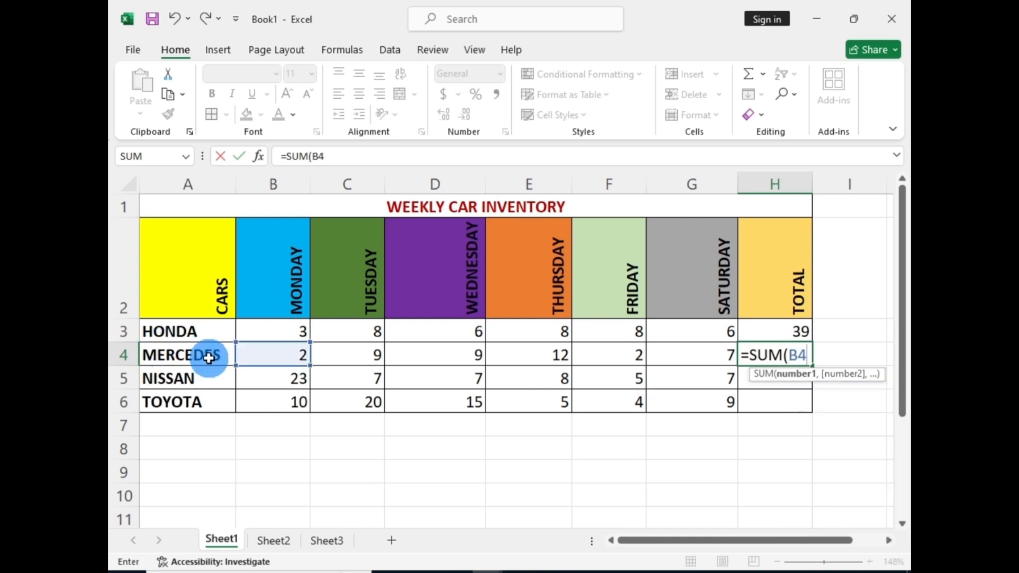
{"action": "type", "text": ":"}
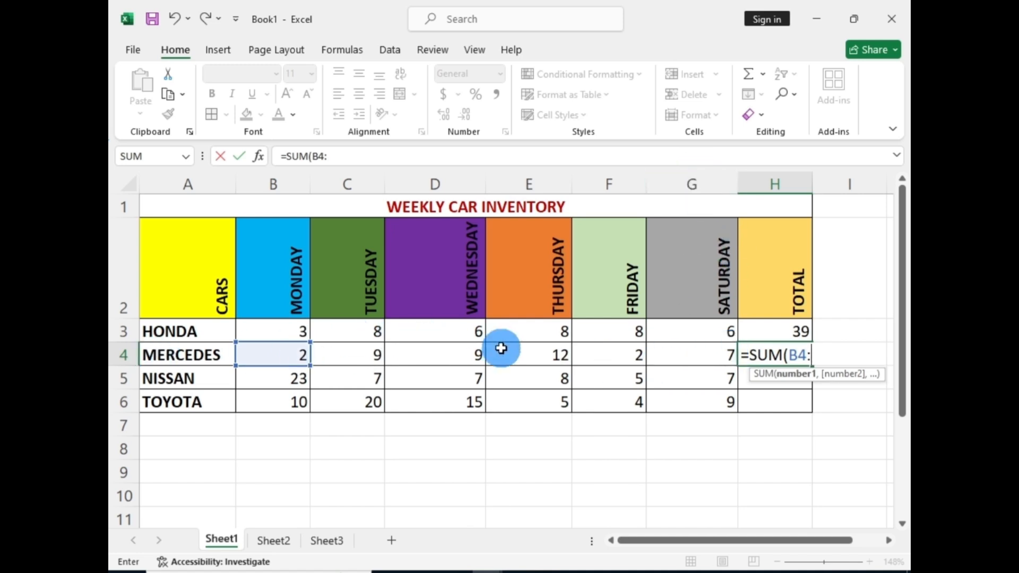
{"action": "type", "text": "G4"}
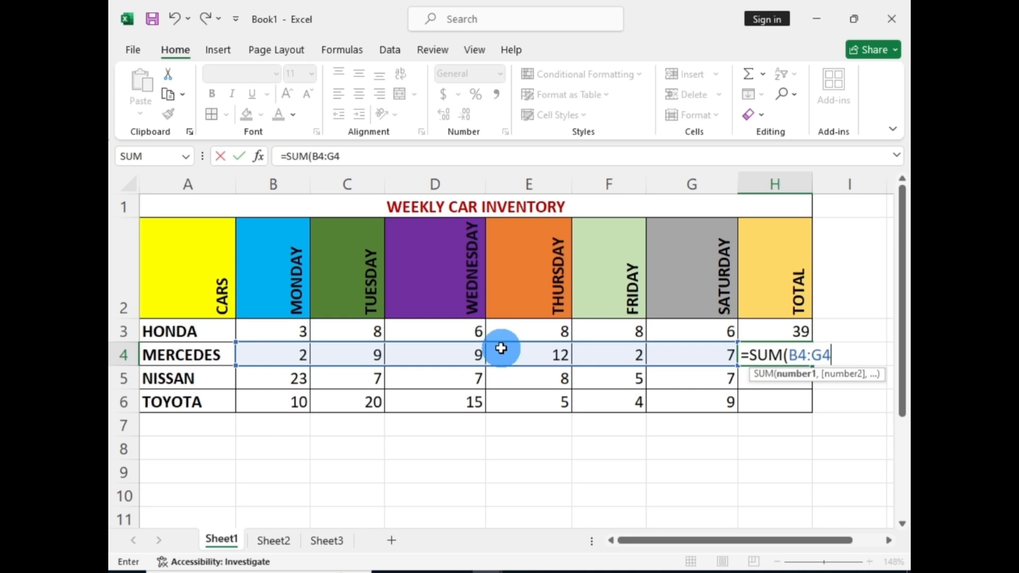
{"action": "type", "text": ")"}
{"action": "key", "text": "Return"}
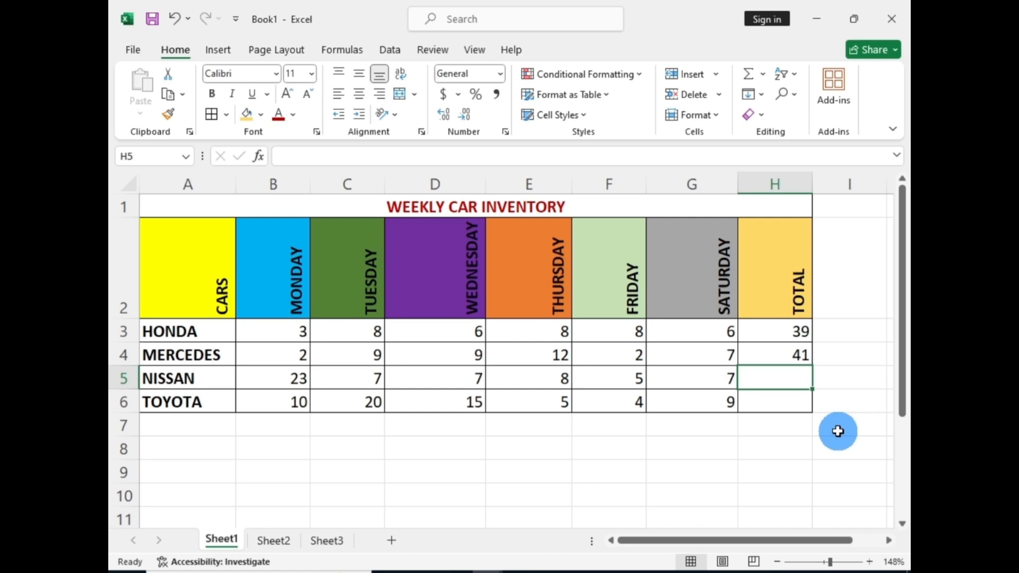
Fill the MERCEDES total formula down to the NISSAN and TOYOTA rows, and select the HONDA total to view its formula
{"action": "left_click", "coordinate": [795, 353]}
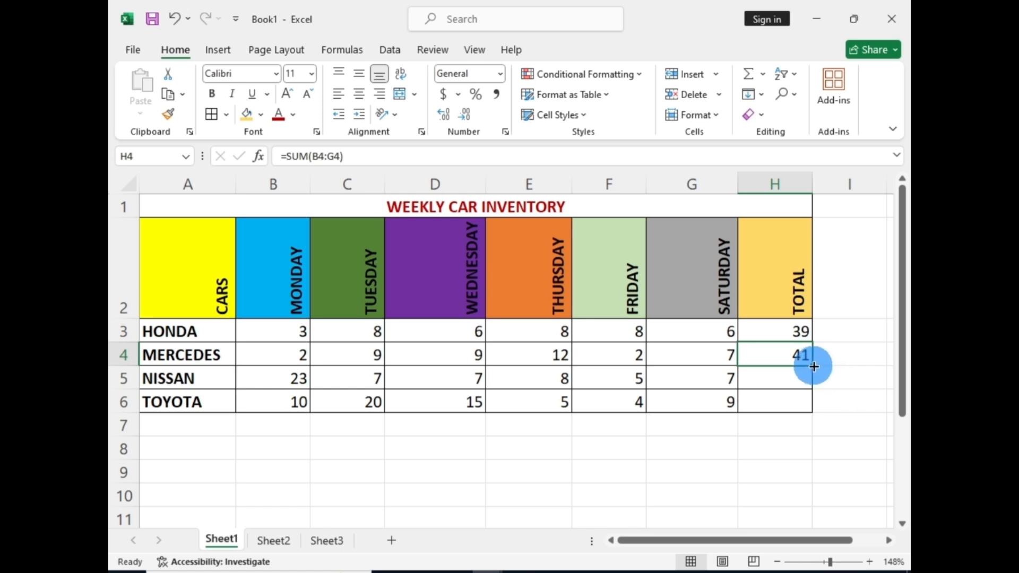
{"action": "left_click_drag", "start_coordinate": [813, 366], "coordinate": [808, 410]}
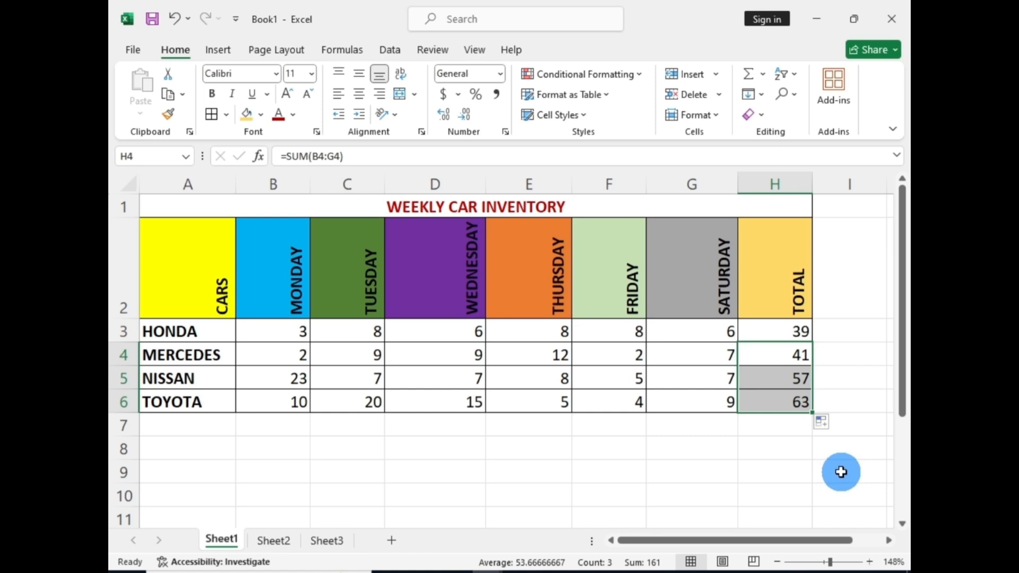
{"action": "left_click", "coordinate": [859, 377]}
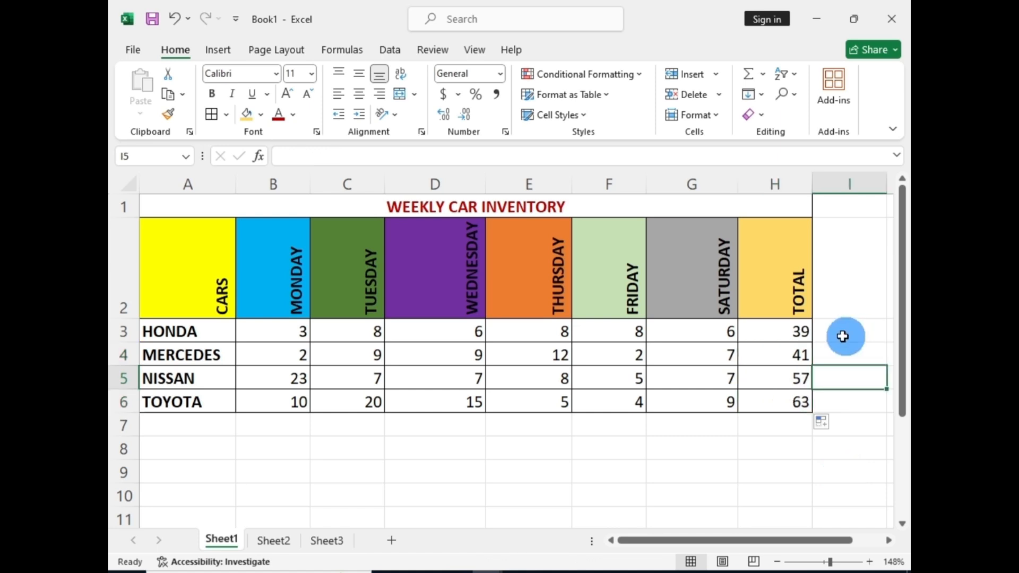
{"action": "left_click", "coordinate": [789, 329]}
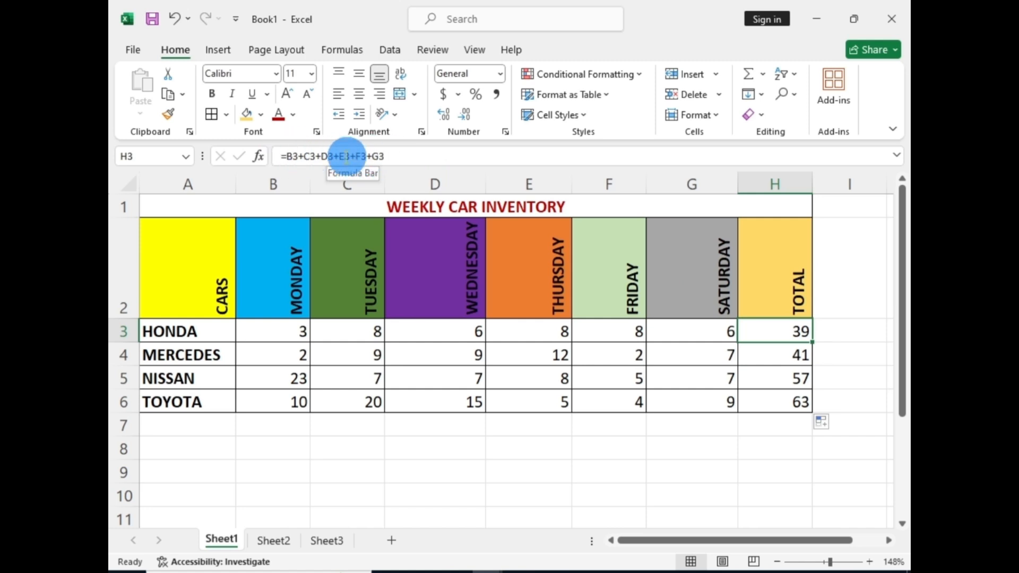
Select the MERCEDES total to view its formula, and deselect it again
{"action": "left_click", "coordinate": [796, 355]}
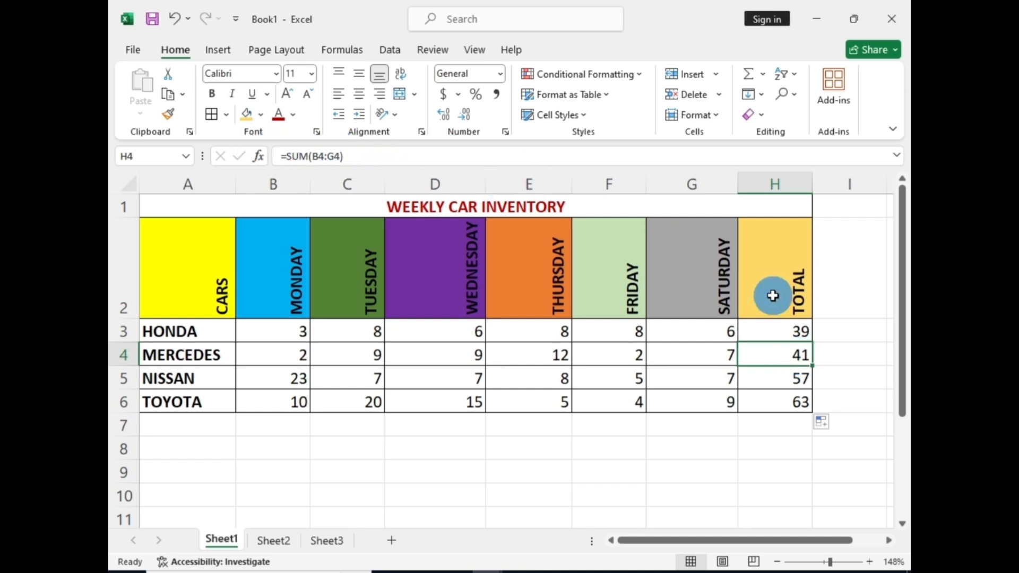
{"action": "left_click", "coordinate": [846, 378]}
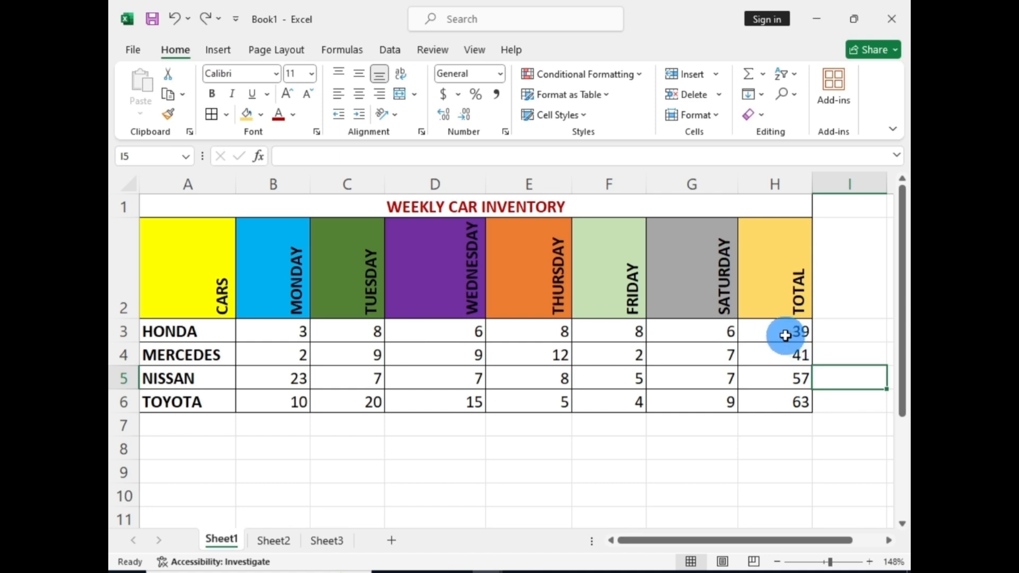
Try HONDA's Monday value as 5 to test the total's recalculation, and undo the change
{"action": "left_click", "coordinate": [295, 330]}
{"action": "type", "text": "55"}
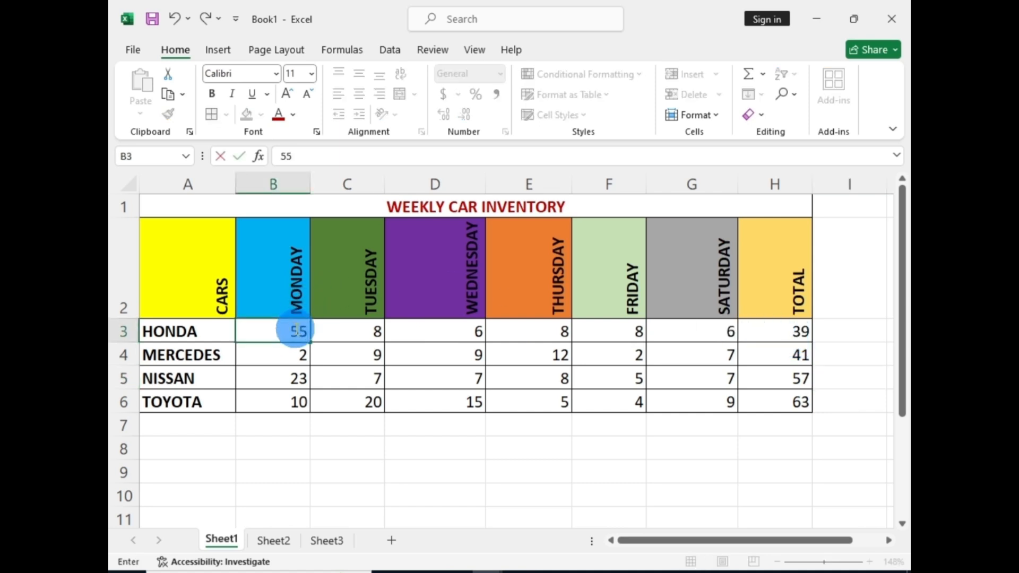
{"action": "key", "text": "Return"}
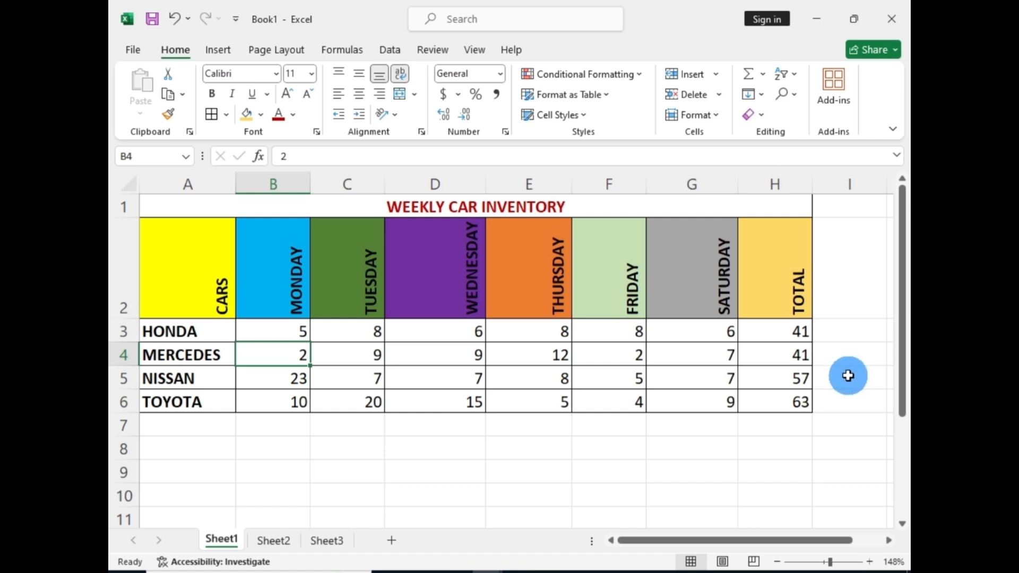
{"action": "key", "text": "ctrl+z"}
Calculate the grand total of all cars from Monday to Saturday in cell H7 with the formula =SUM(B3:G6)
{"action": "left_click", "coordinate": [780, 424]}
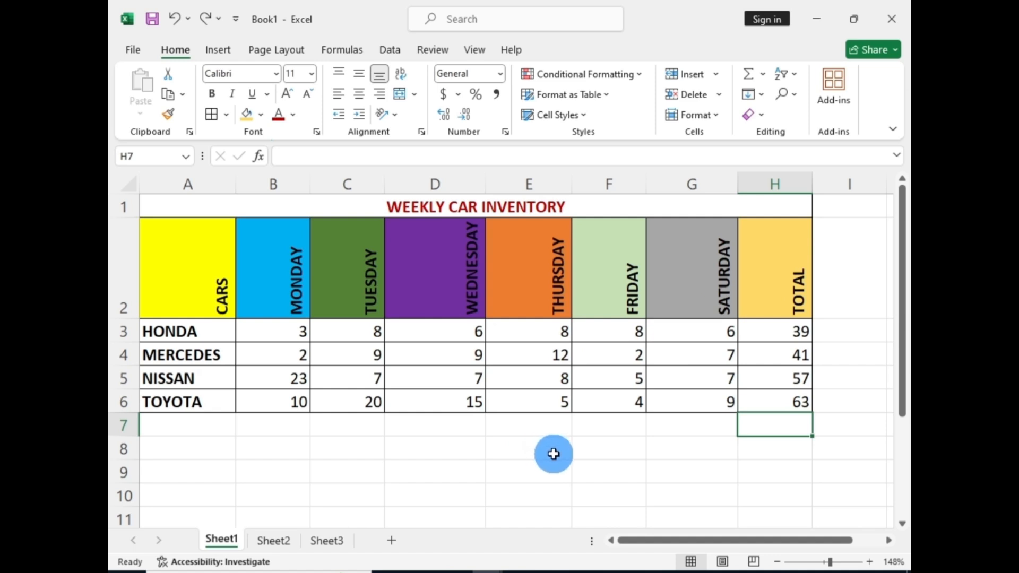
{"action": "key", "text": "Down"}
{"action": "key", "text": "Down"}
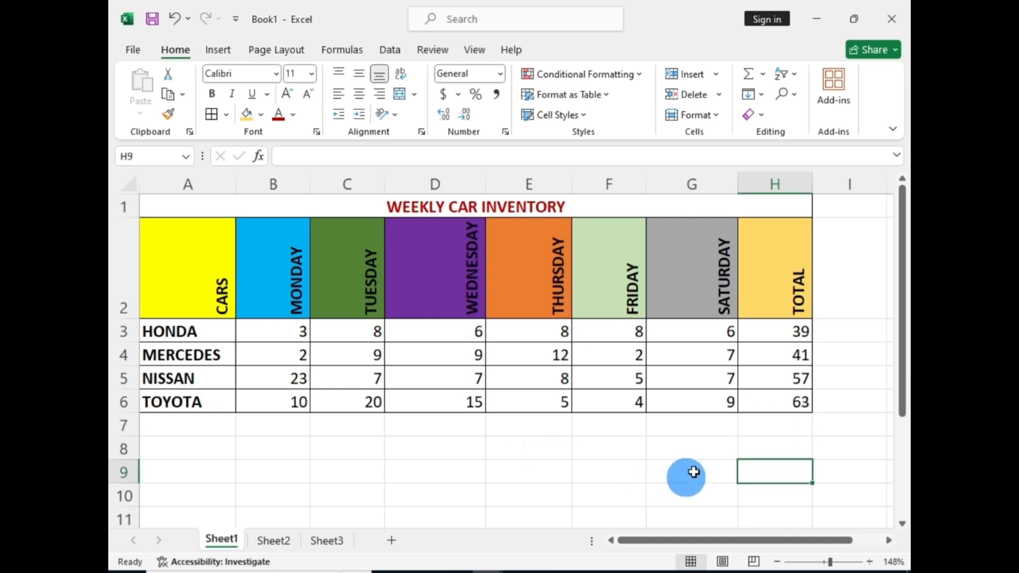
{"action": "left_click", "coordinate": [769, 423]}
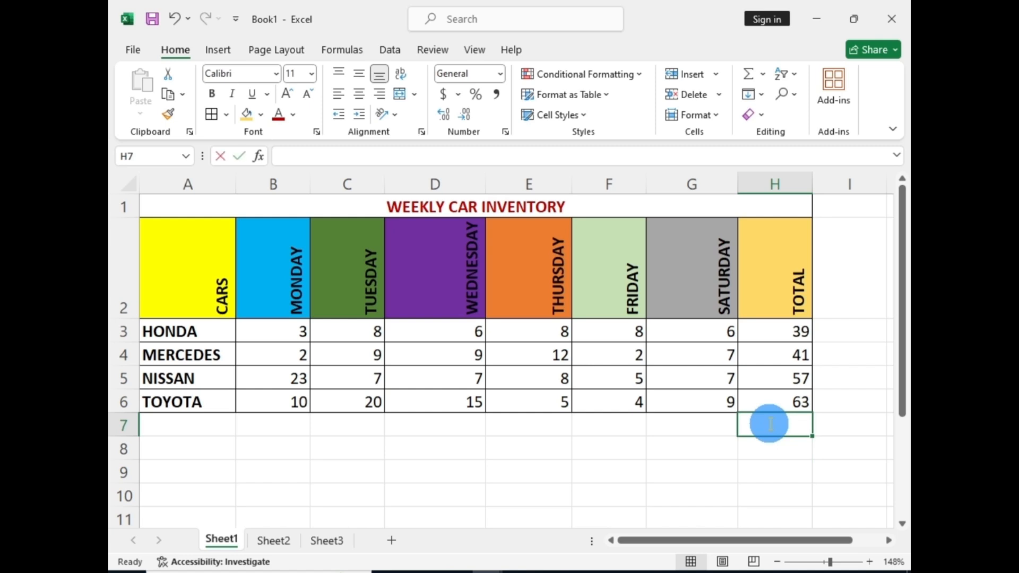
{"action": "type", "text": "="}
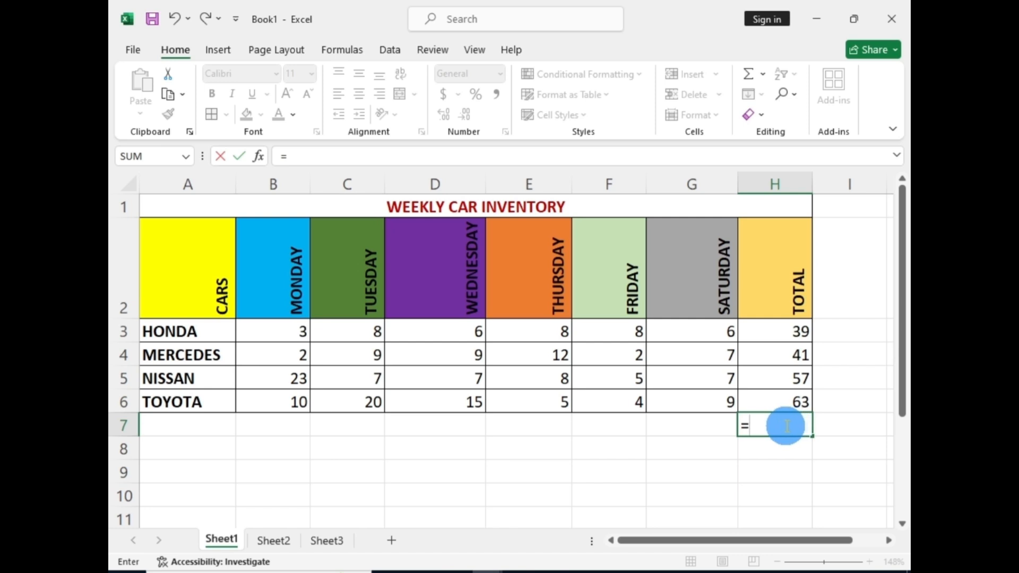
{"action": "type", "text": "SUM"}
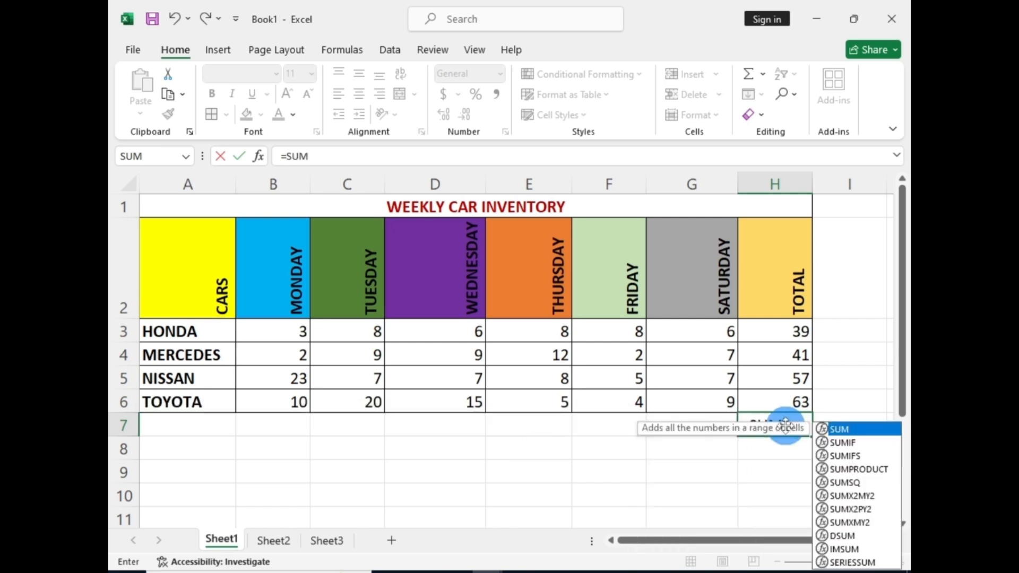
{"action": "type", "text": "("}
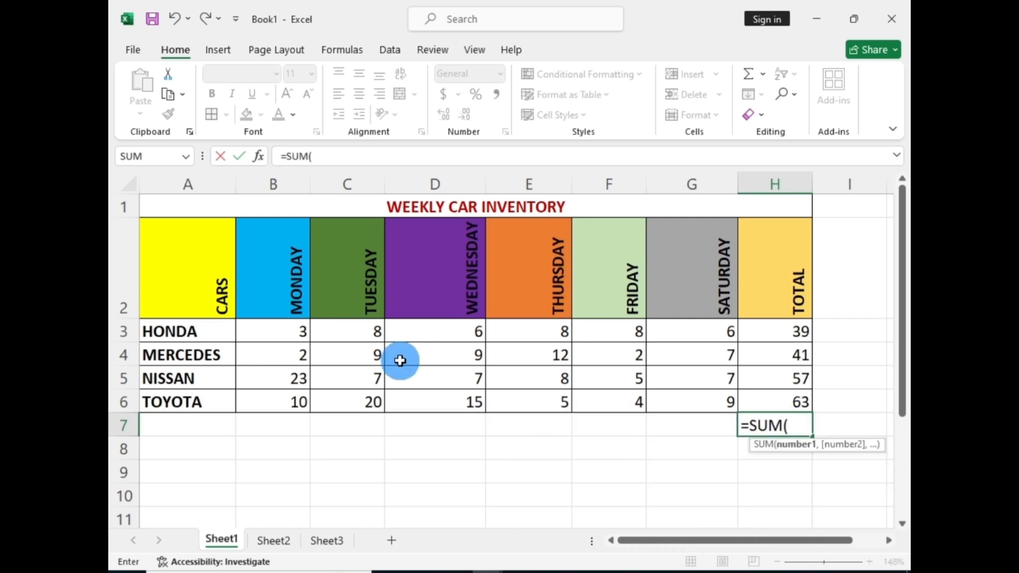
{"action": "type", "text": "B3:"}
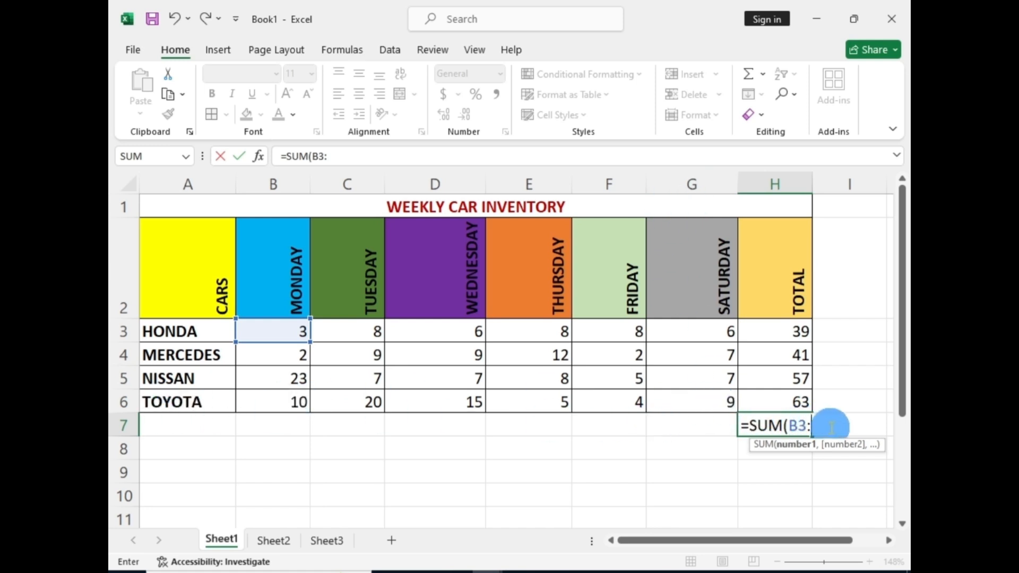
{"action": "type", "text": "G"}
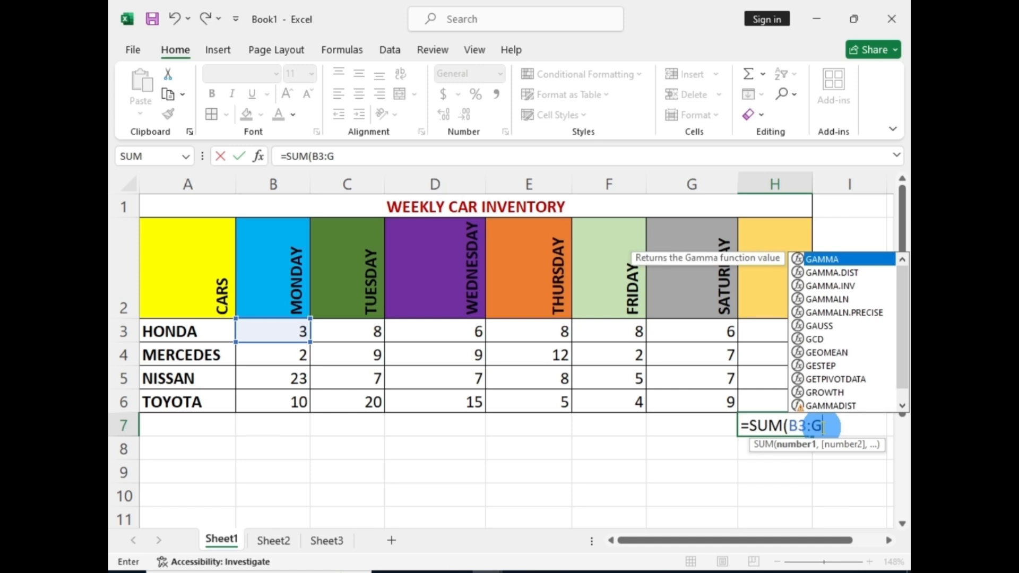
{"action": "type", "text": "6"}
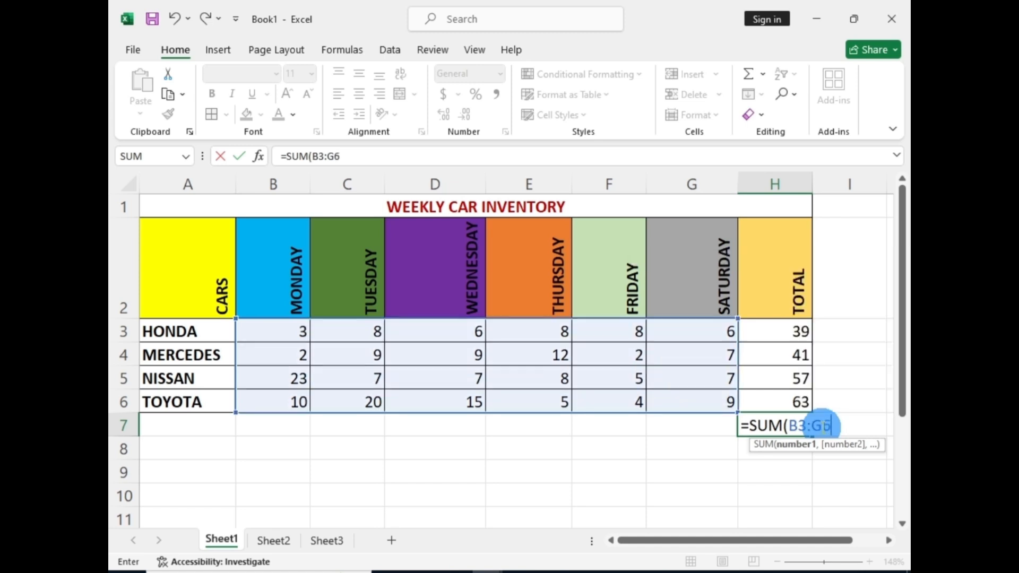
{"action": "type", "text": ")"}
{"action": "key", "text": "Return"}
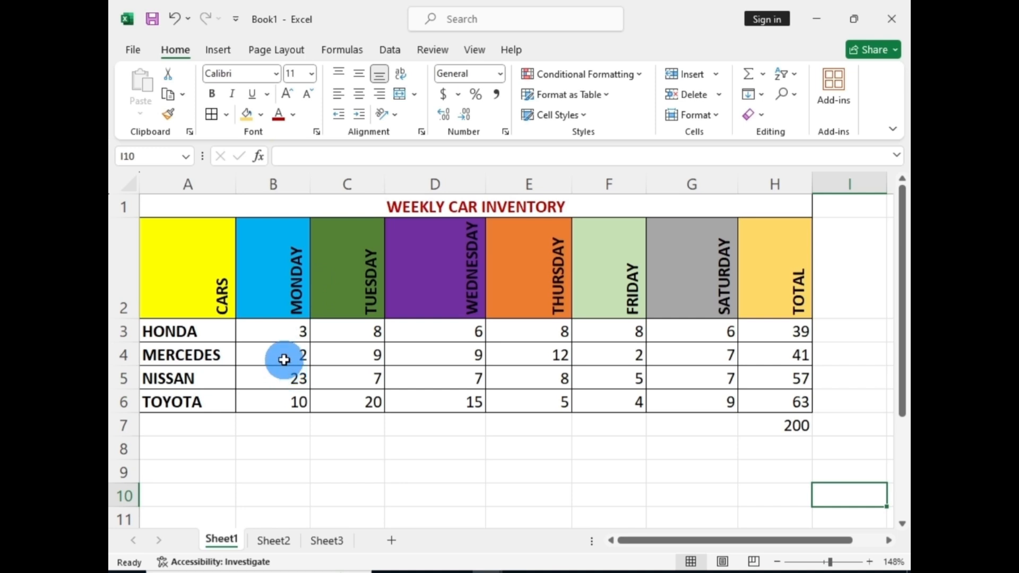
Sort the Monday values from largest to smallest, expanding the selection so the whole car rows move together
{"action": "left_click", "coordinate": [278, 329]}
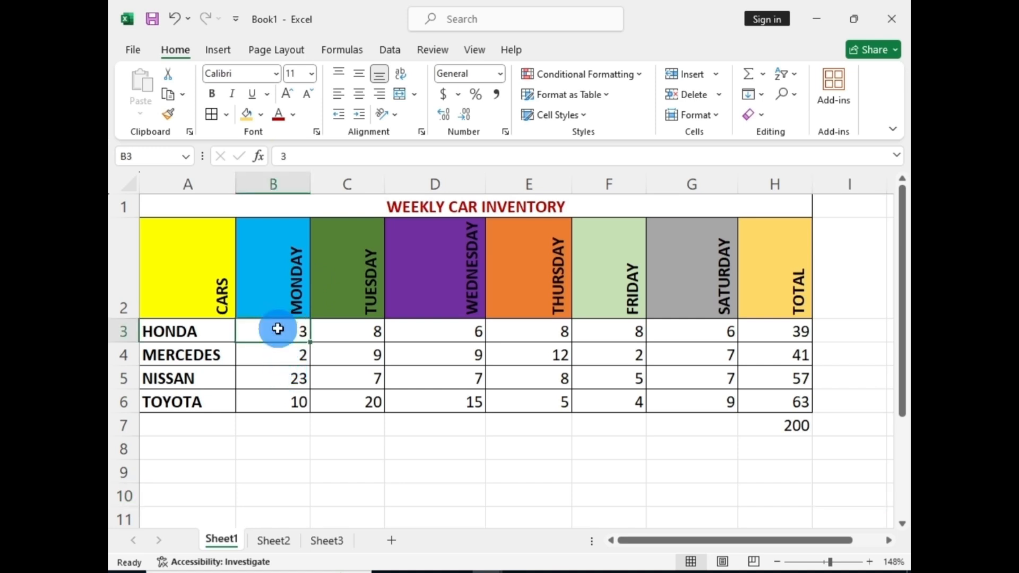
{"action": "left_click_drag", "start_coordinate": [277, 329], "coordinate": [273, 401]}
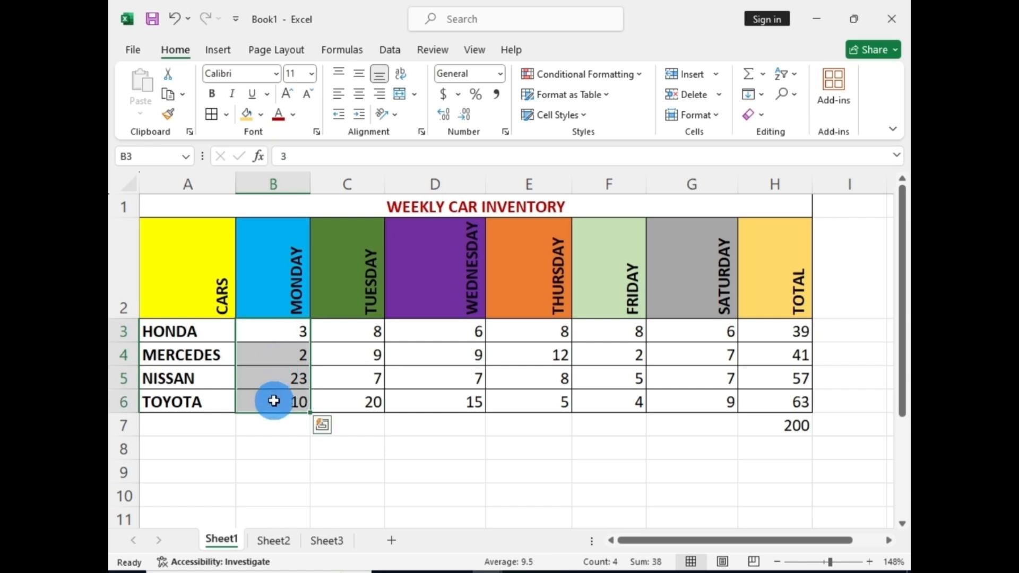
{"action": "left_click", "coordinate": [794, 75]}
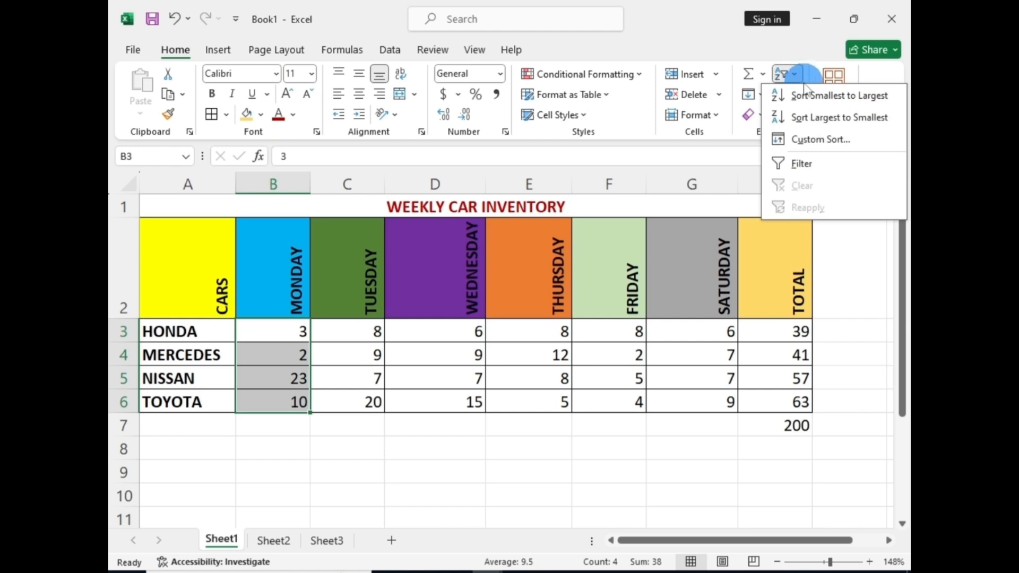
{"action": "left_click", "coordinate": [849, 120]}
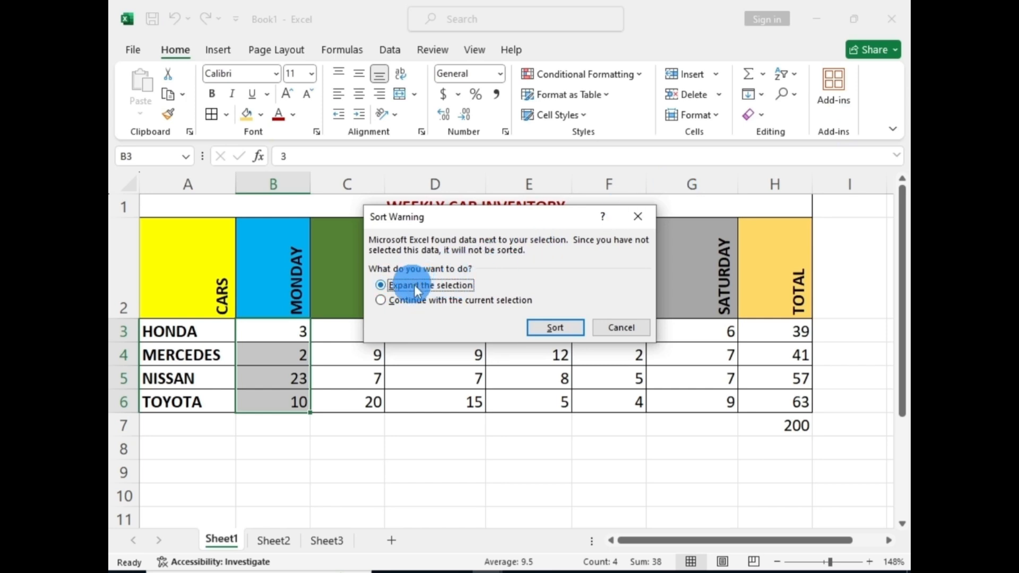
{"action": "left_click", "coordinate": [547, 326]}
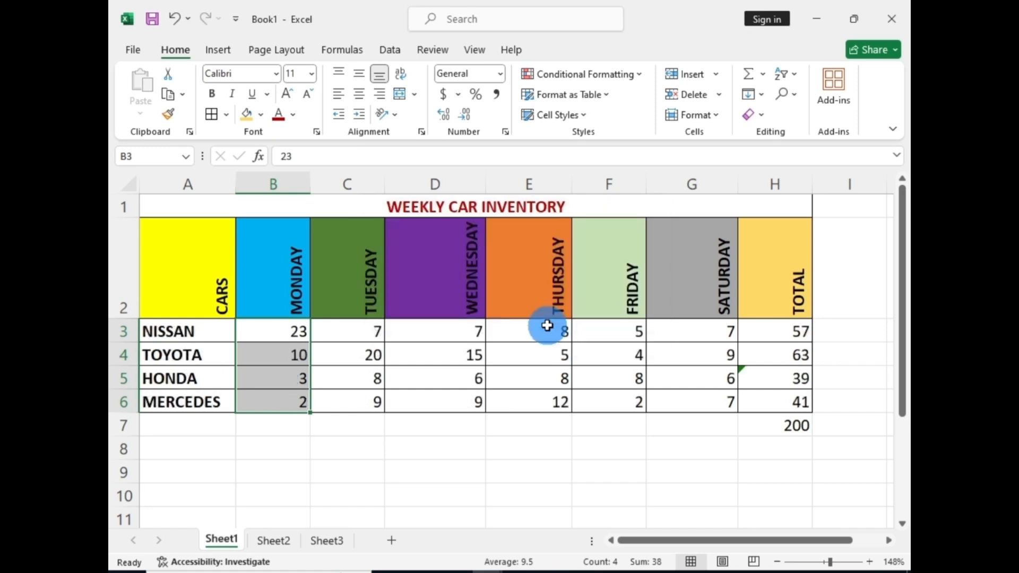
{"action": "left_click", "coordinate": [430, 442]}
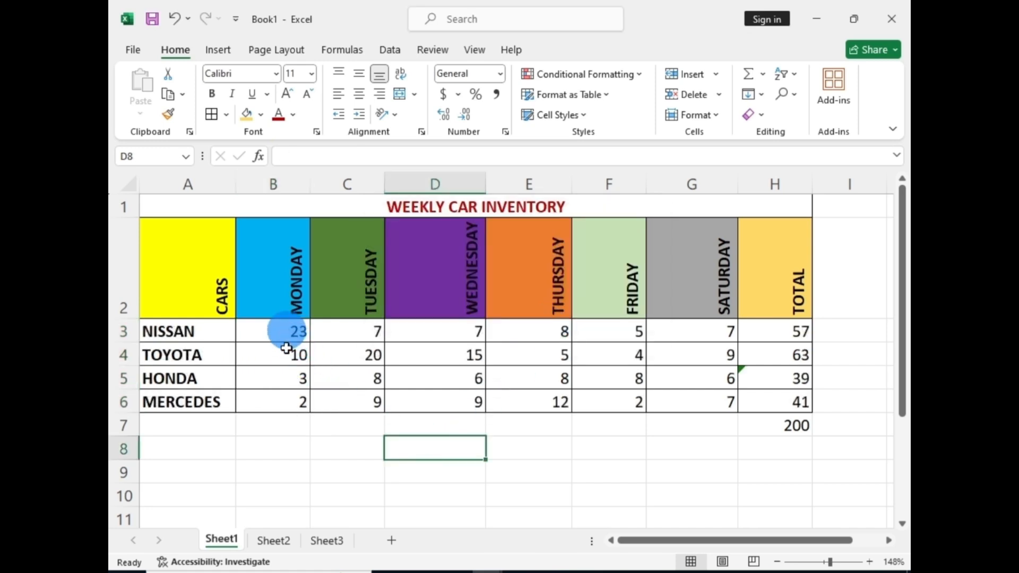
Sort the CARS column from A to Z, expanding the selection to keep each car's row data together
{"action": "left_click_drag", "start_coordinate": [287, 314], "coordinate": [288, 403]}
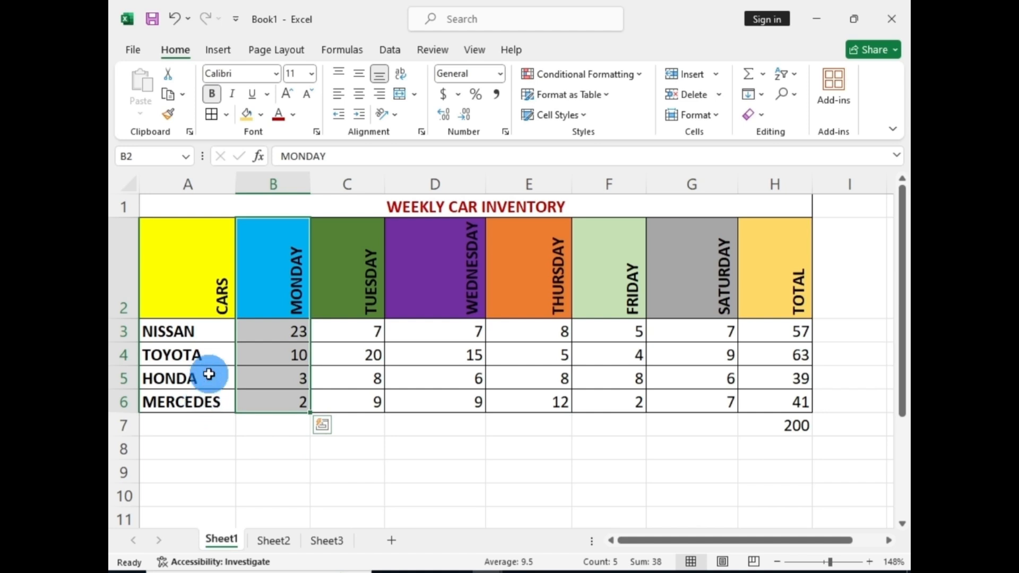
{"action": "left_click", "coordinate": [201, 297]}
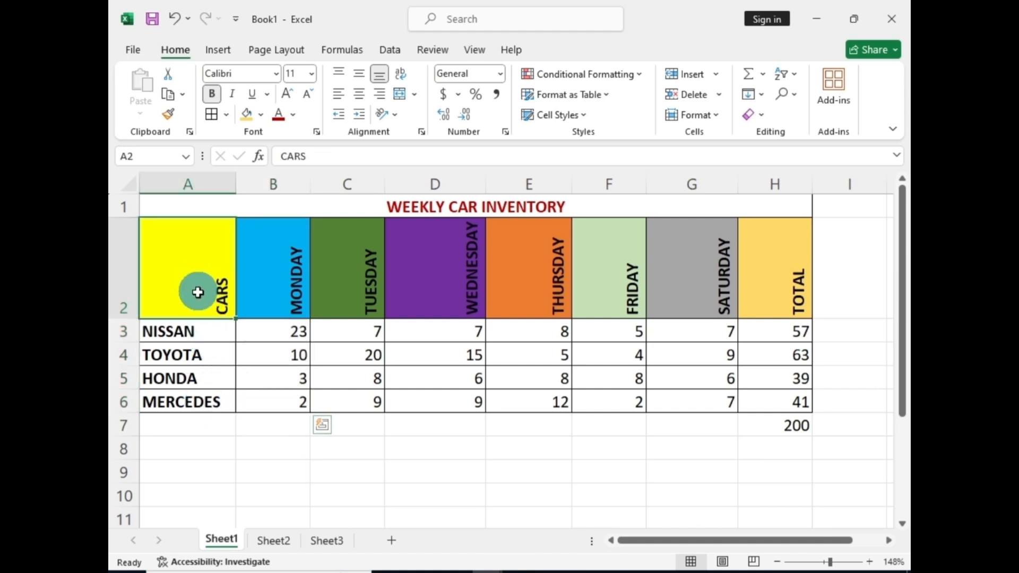
{"action": "left_click_drag", "start_coordinate": [200, 290], "coordinate": [200, 401]}
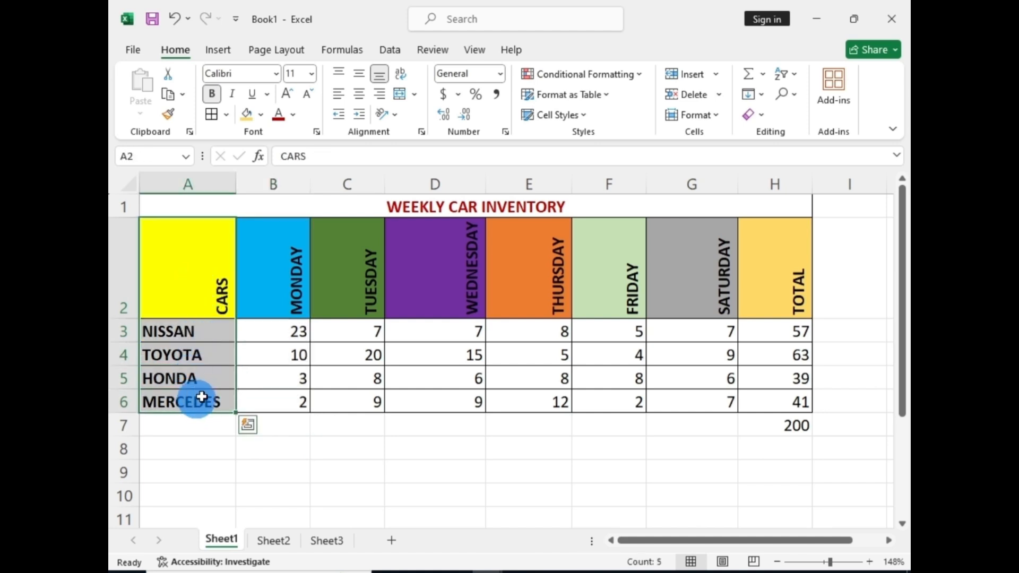
{"action": "left_click", "coordinate": [793, 76]}
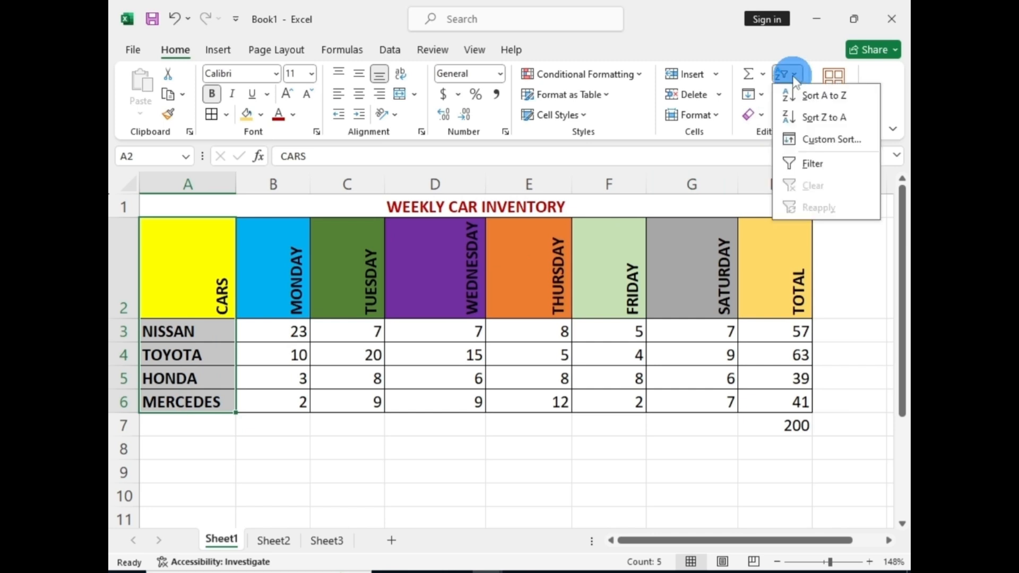
{"action": "left_click", "coordinate": [821, 99]}
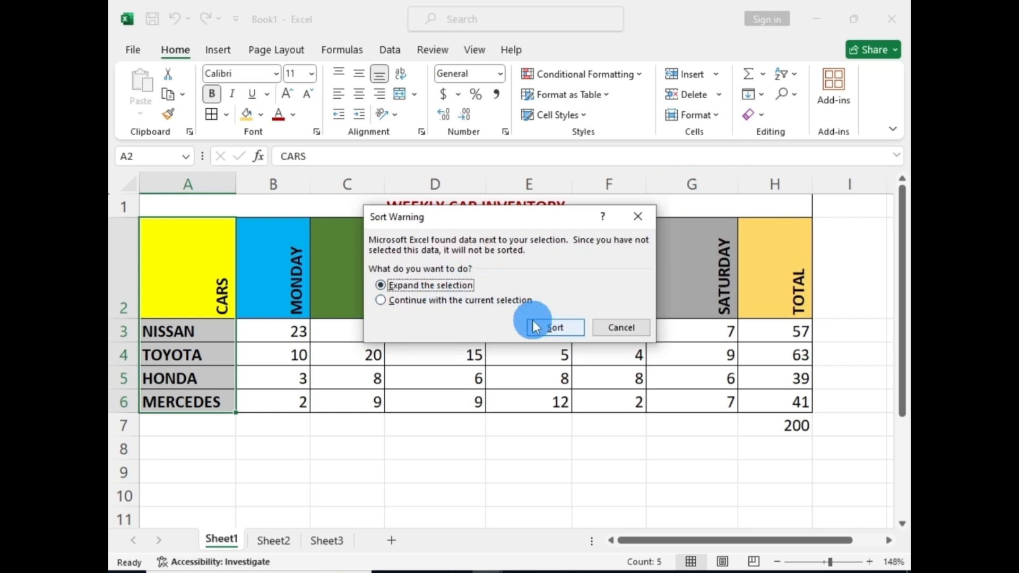
{"action": "left_click", "coordinate": [549, 327]}
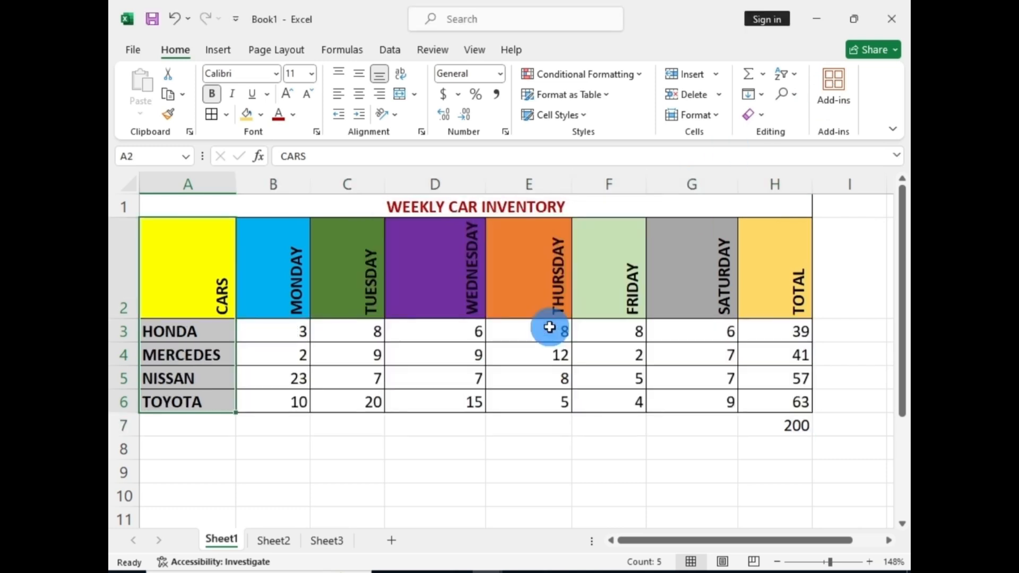
{"action": "left_click", "coordinate": [329, 466]}
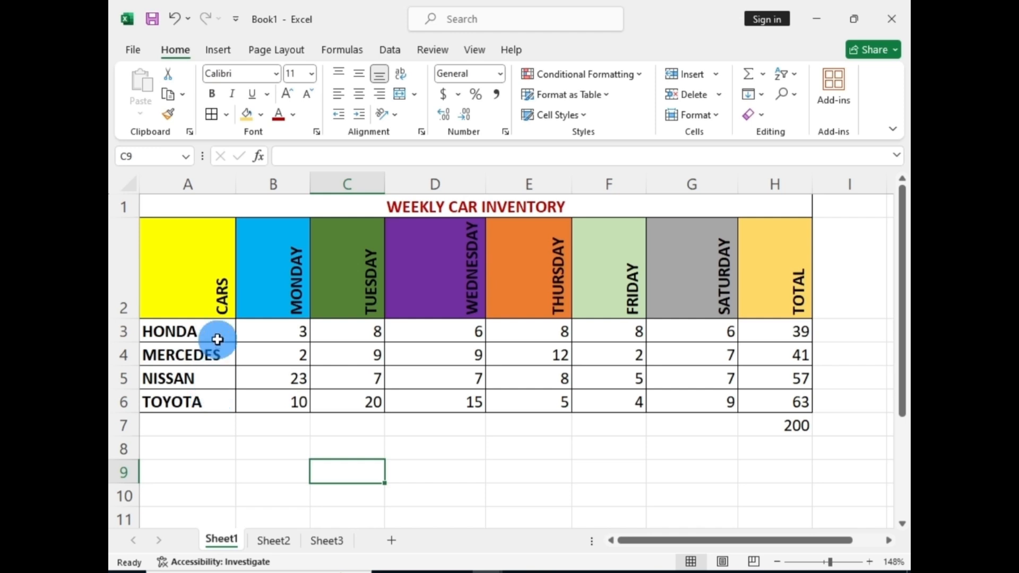
Add a filter to the CARS column and show only the HONDA and TOYOTA rows
{"action": "left_click", "coordinate": [203, 286]}
{"action": "left_click_drag", "start_coordinate": [203, 285], "coordinate": [197, 403]}
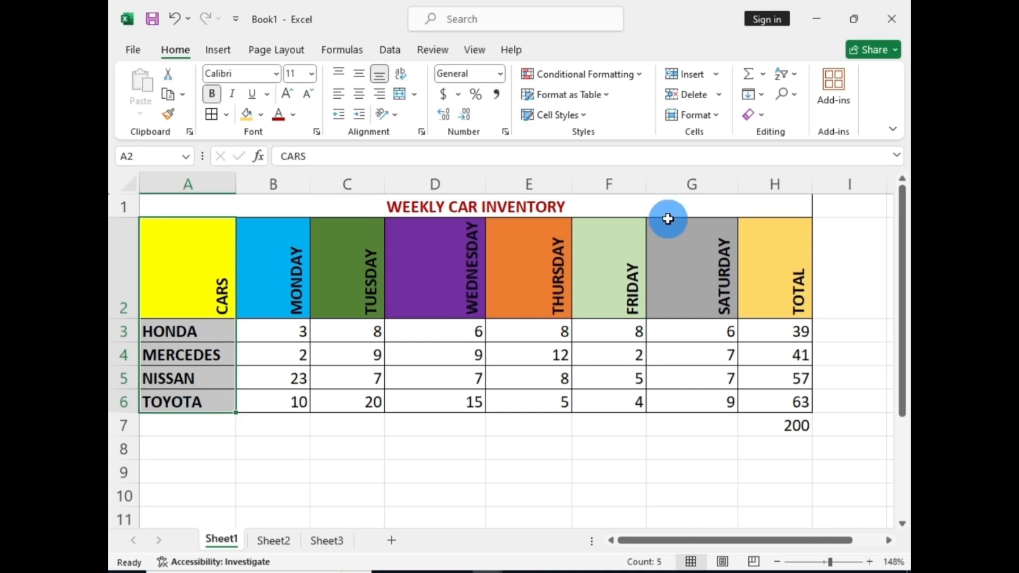
{"action": "left_click", "coordinate": [792, 75]}
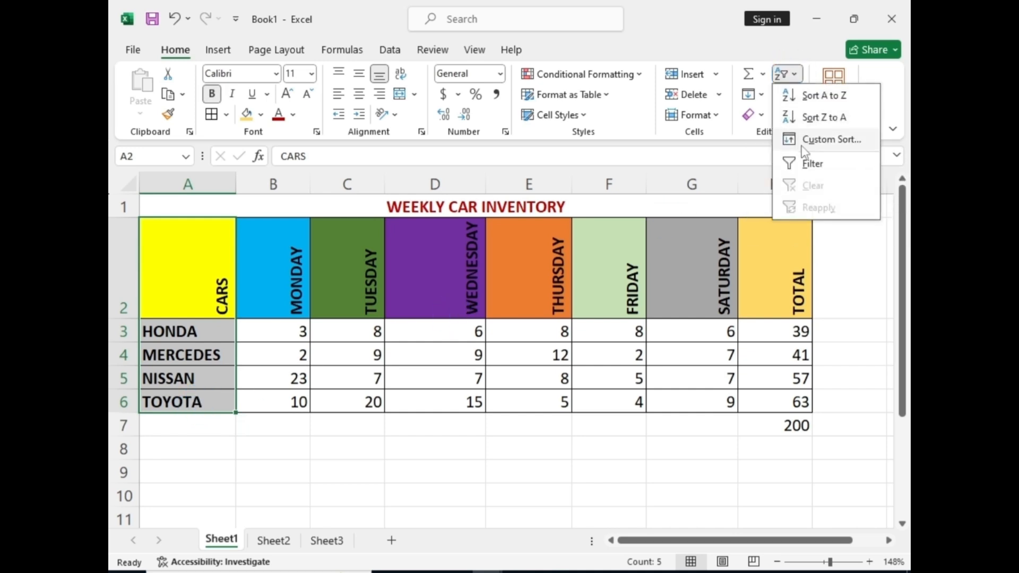
{"action": "left_click", "coordinate": [807, 162]}
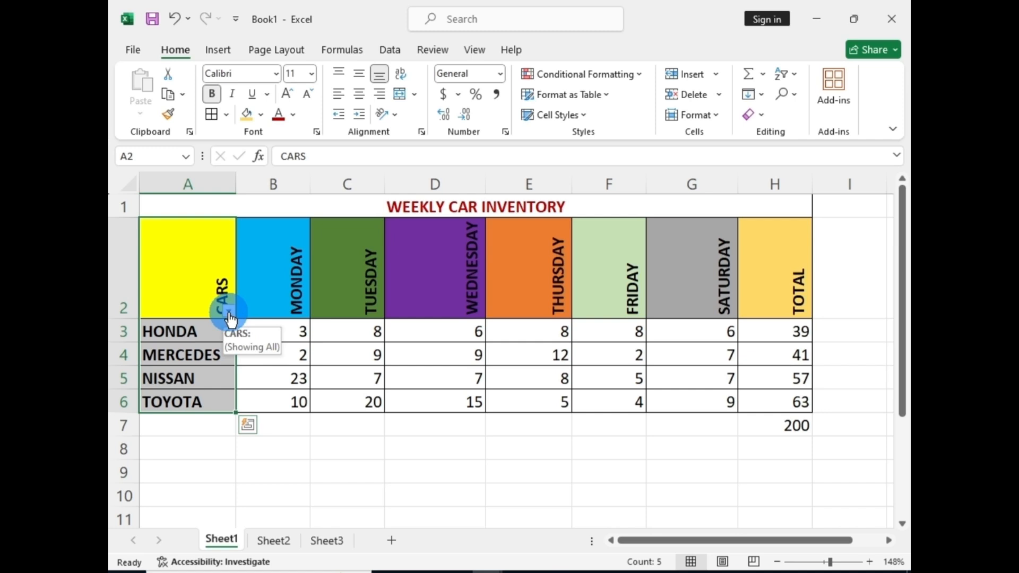
{"action": "left_click", "coordinate": [229, 318]}
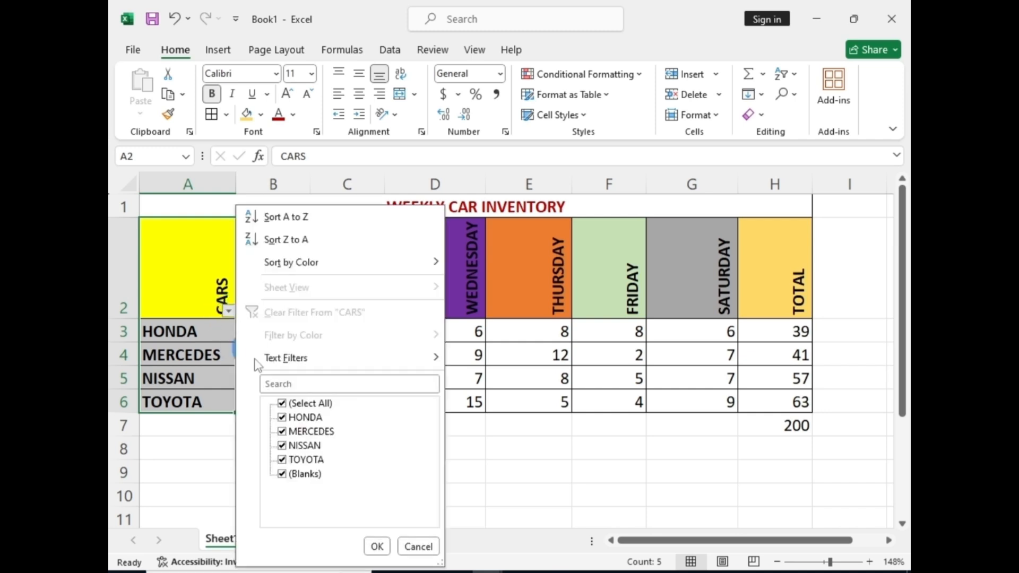
{"action": "left_click", "coordinate": [283, 404]}
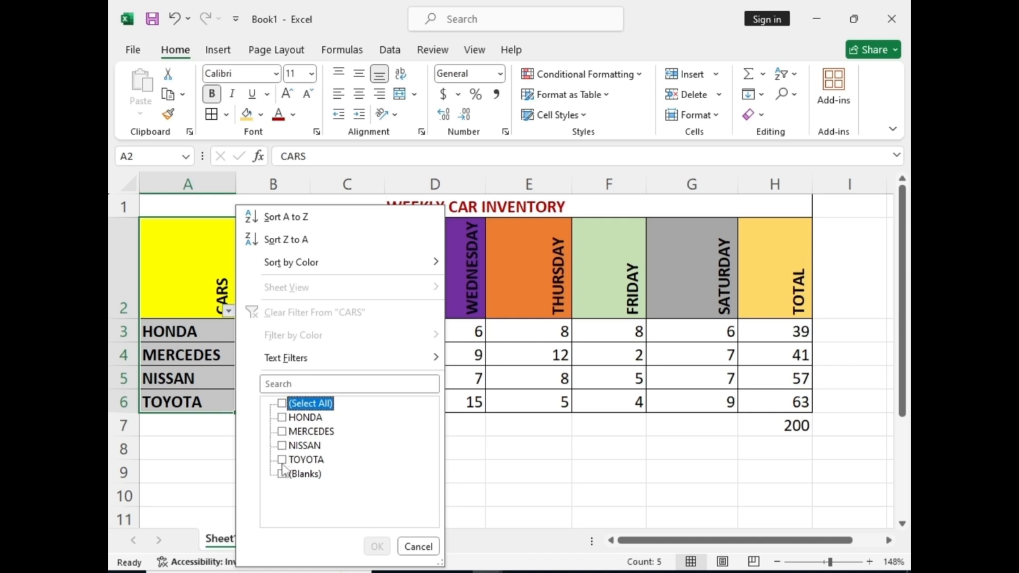
{"action": "left_click", "coordinate": [281, 417]}
{"action": "left_click", "coordinate": [282, 459]}
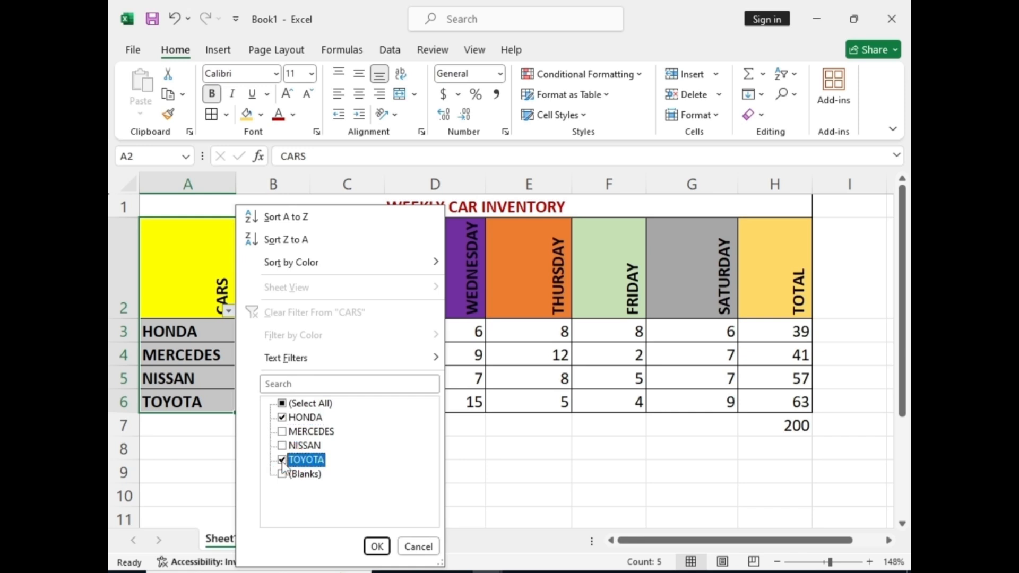
{"action": "left_click", "coordinate": [376, 546]}
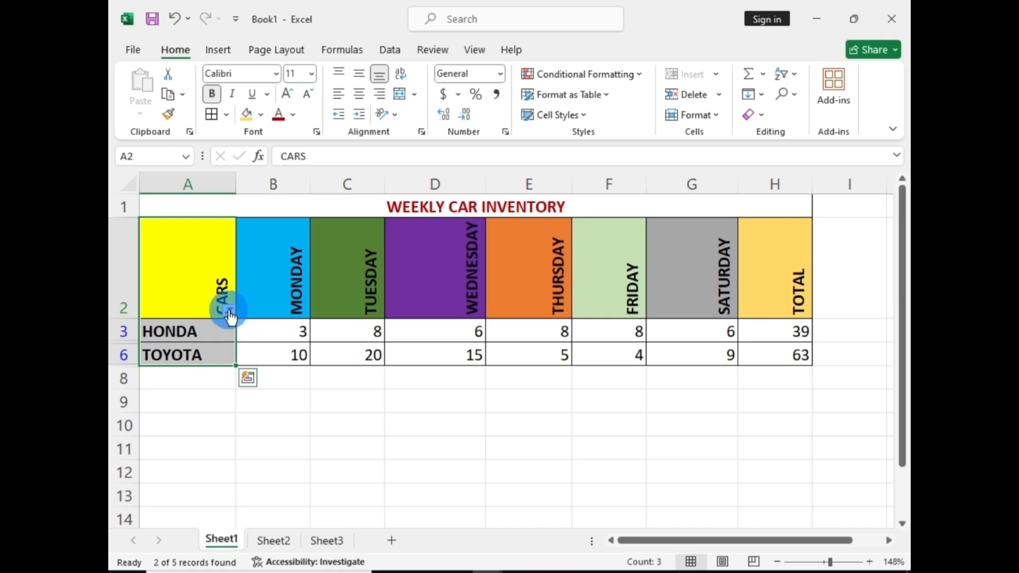
Show all rows in the CARS column again and remove the filter from the table
{"action": "left_click", "coordinate": [229, 313]}
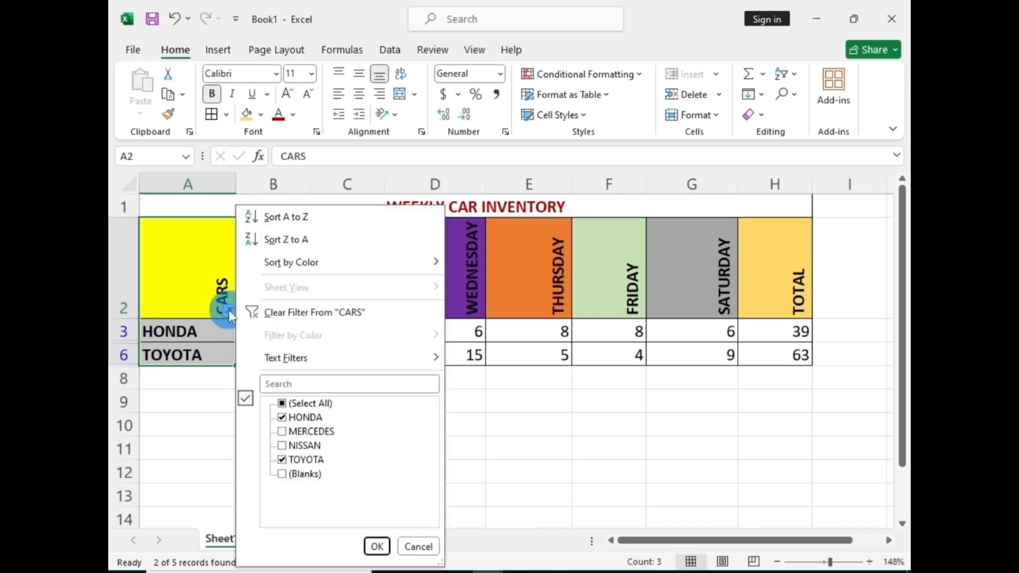
{"action": "left_click", "coordinate": [282, 404]}
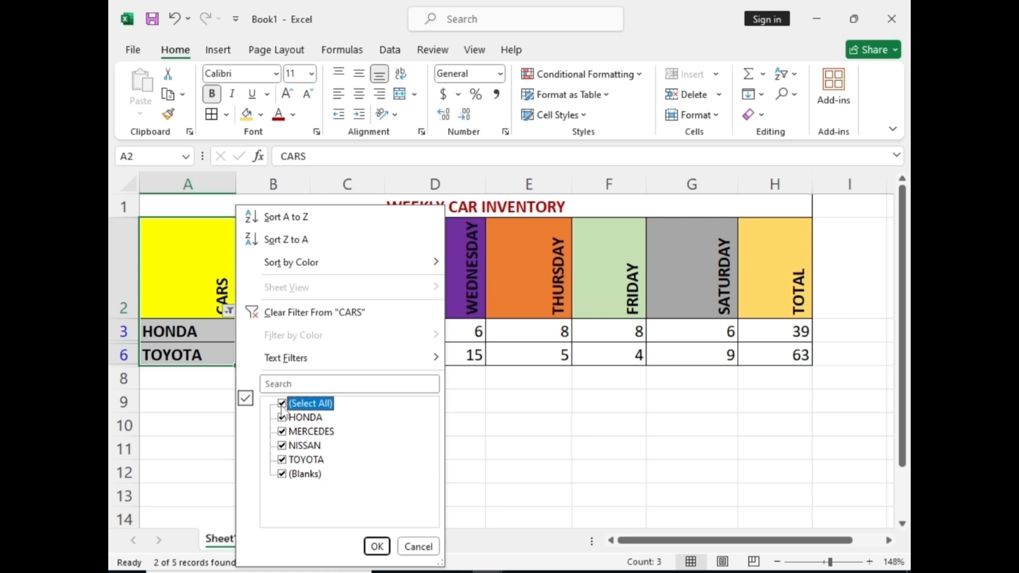
{"action": "left_click", "coordinate": [377, 547]}
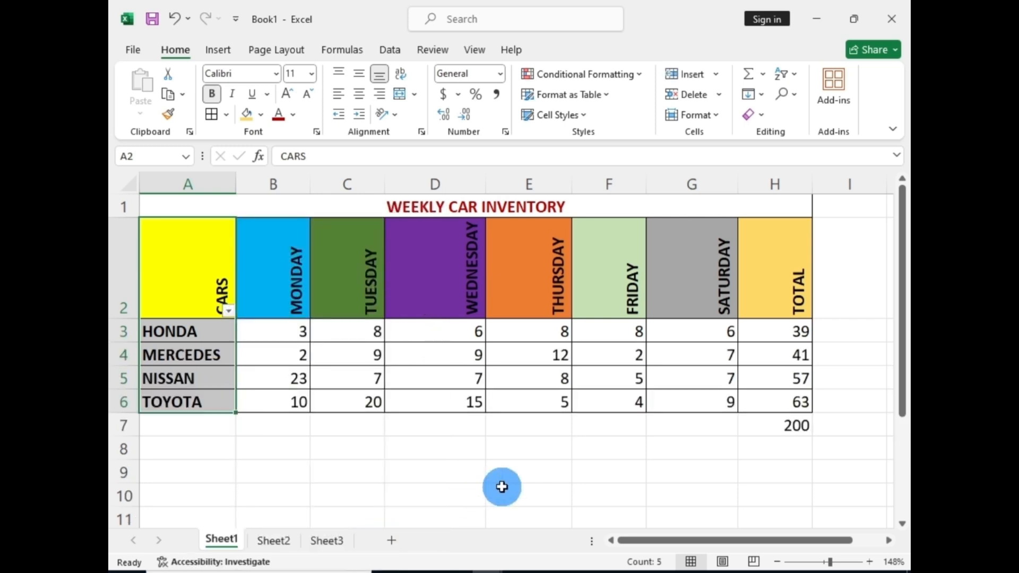
{"action": "left_click", "coordinate": [502, 486]}
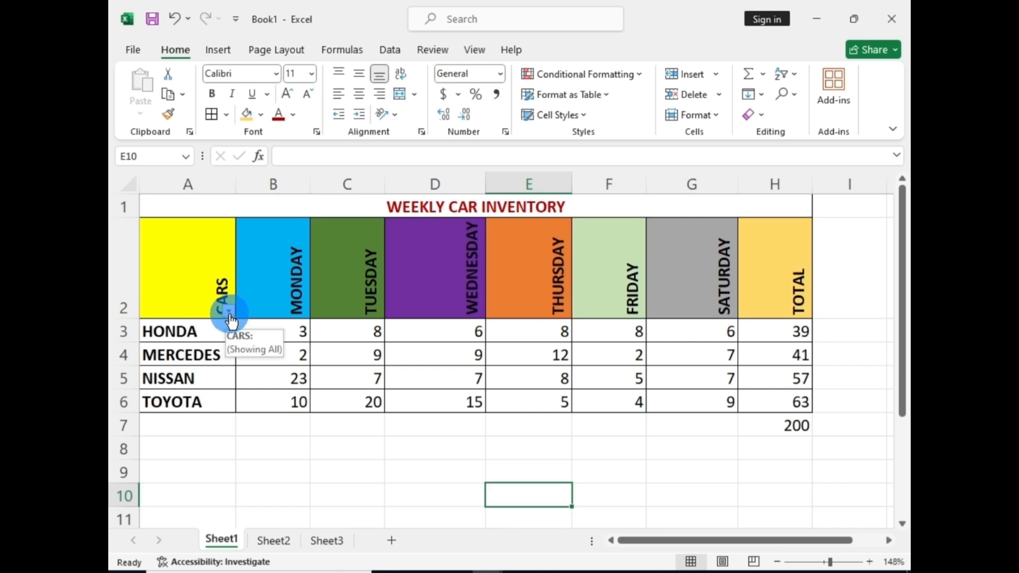
{"action": "left_click", "coordinate": [789, 74]}
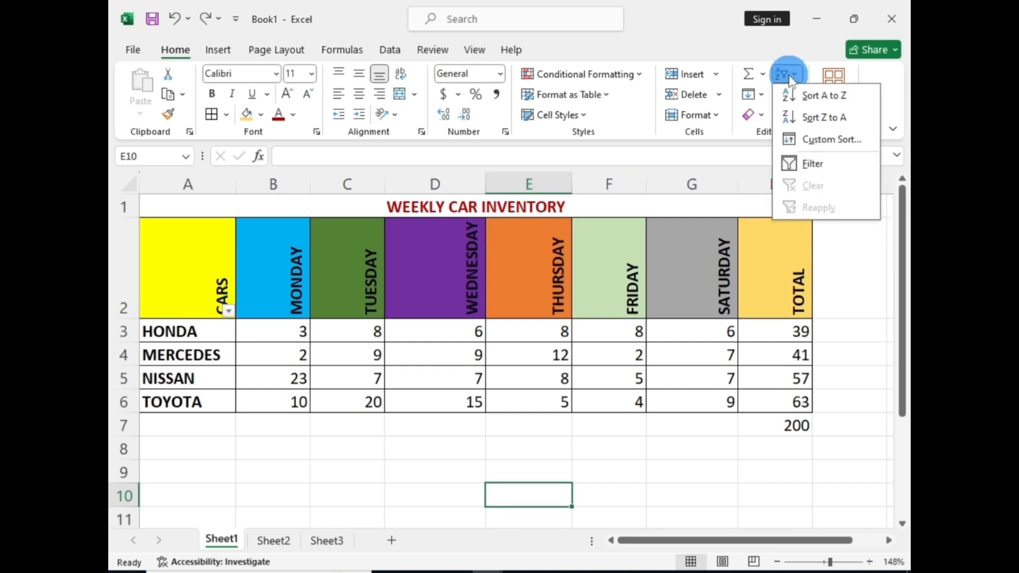
{"action": "left_click", "coordinate": [813, 166]}
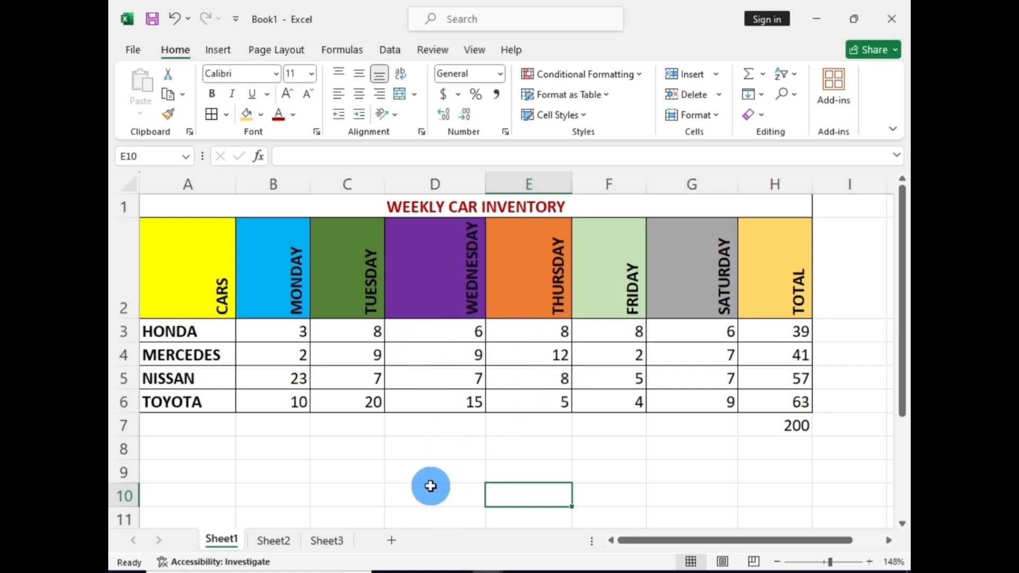
Insert a 2-D clustered column chart from the HONDA row's Monday to Saturday values (A3:G3)
{"action": "scroll", "coordinate": [864, 491], "scroll_direction": "down", "scroll_amount": 1, "text": "ctrl"}
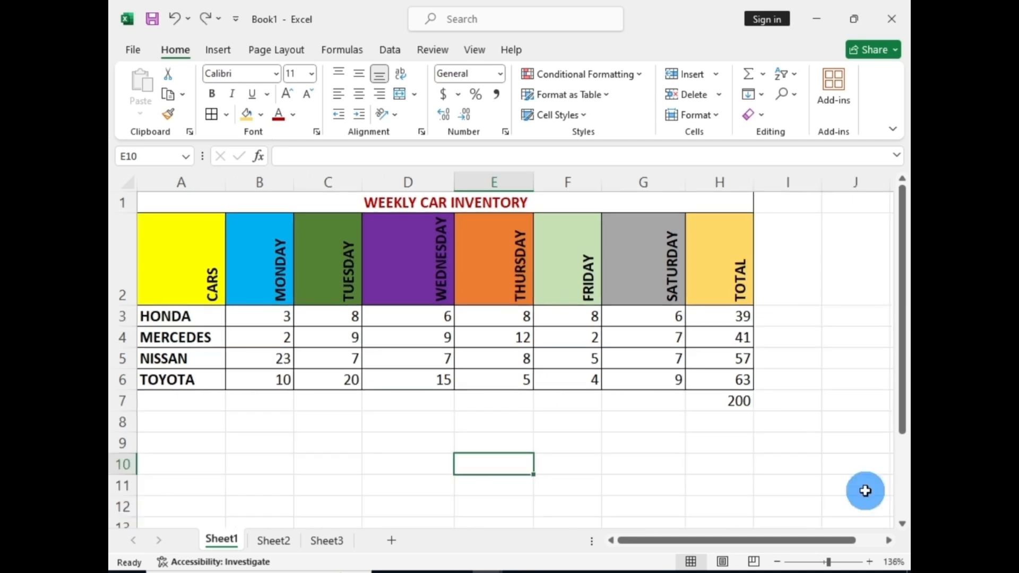
{"action": "left_click", "coordinate": [828, 563]}
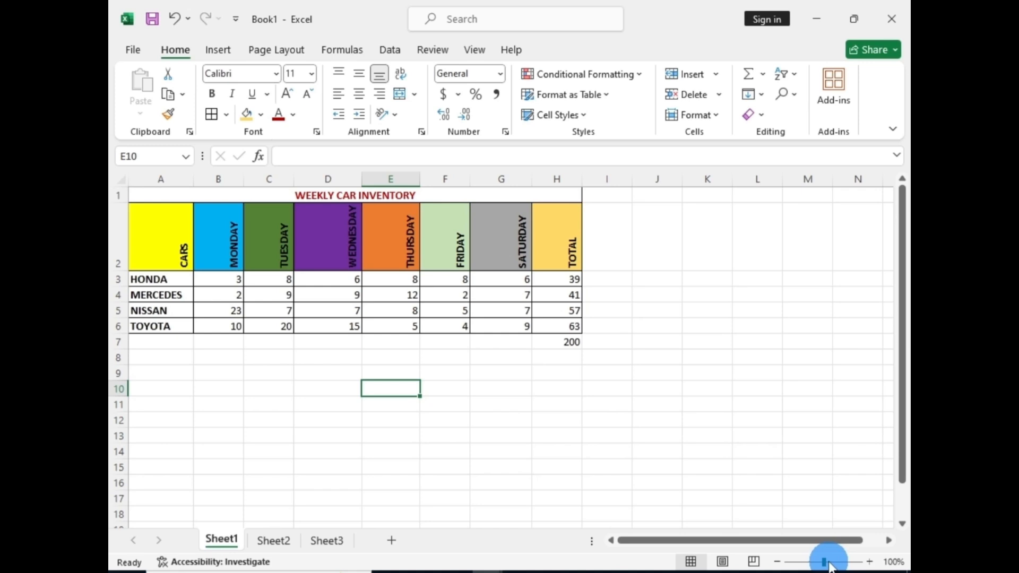
{"action": "left_click", "coordinate": [807, 451]}
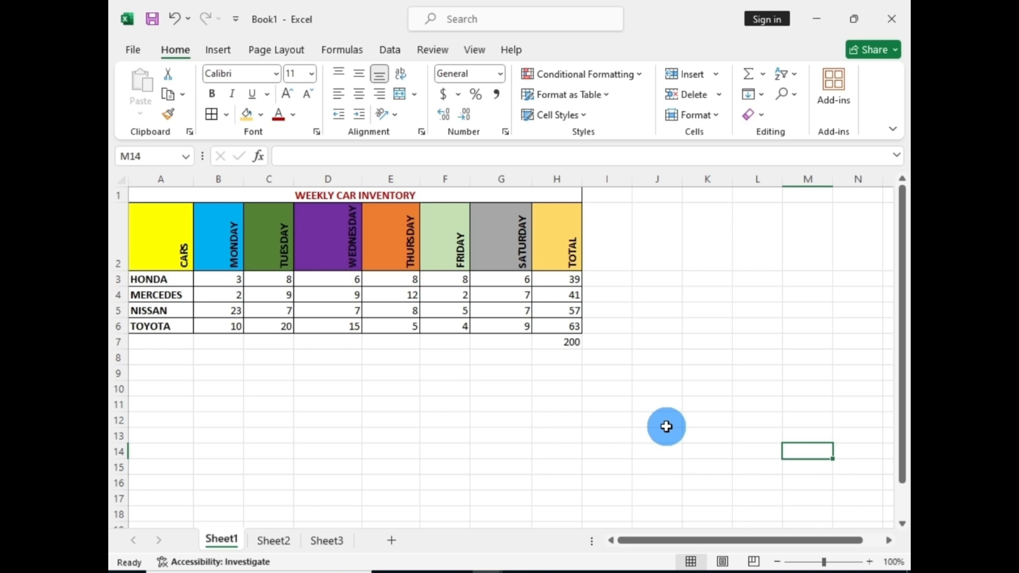
{"action": "left_click", "coordinate": [151, 278]}
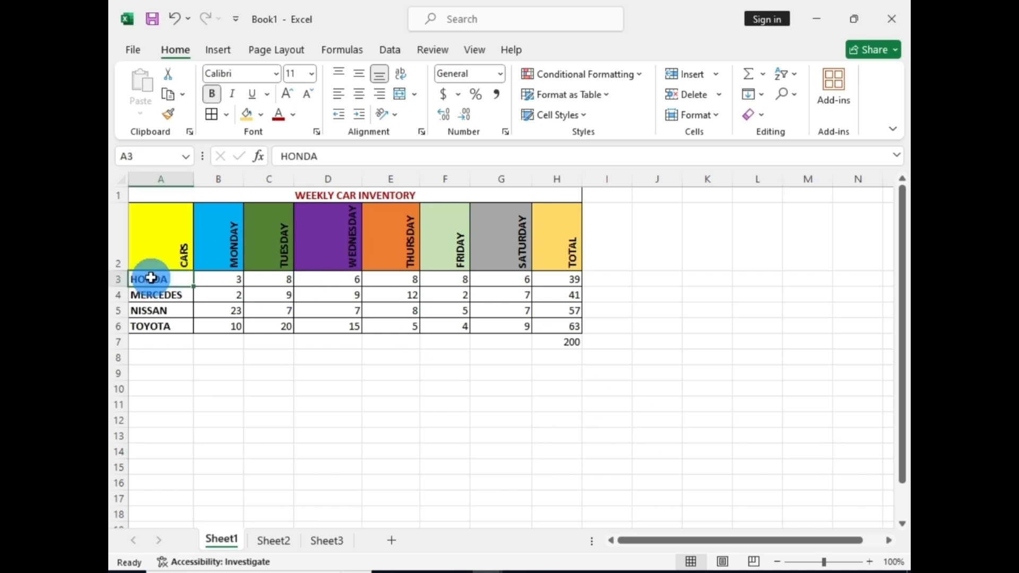
{"action": "left_click_drag", "start_coordinate": [151, 277], "coordinate": [488, 279]}
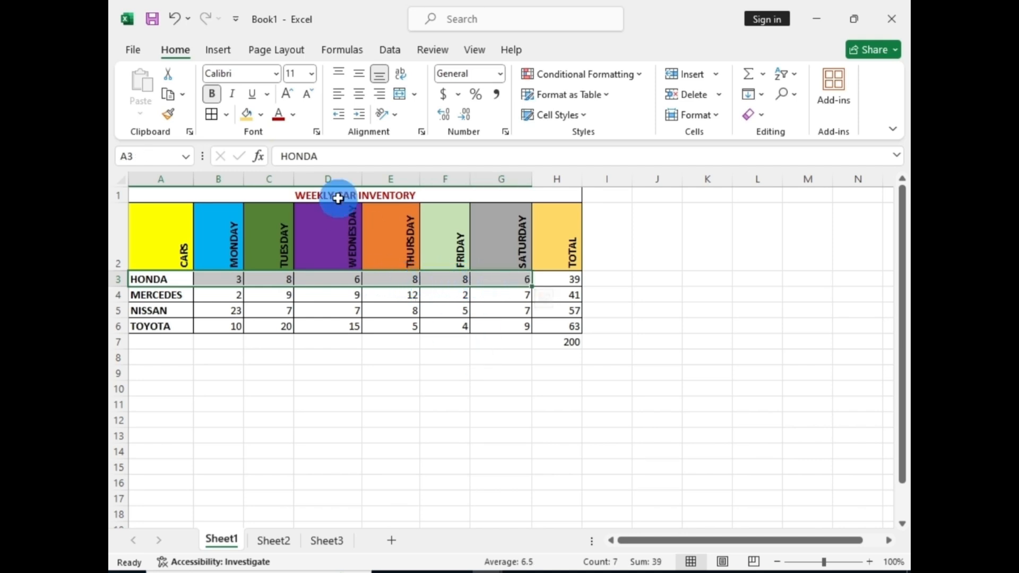
{"action": "left_click", "coordinate": [214, 50]}
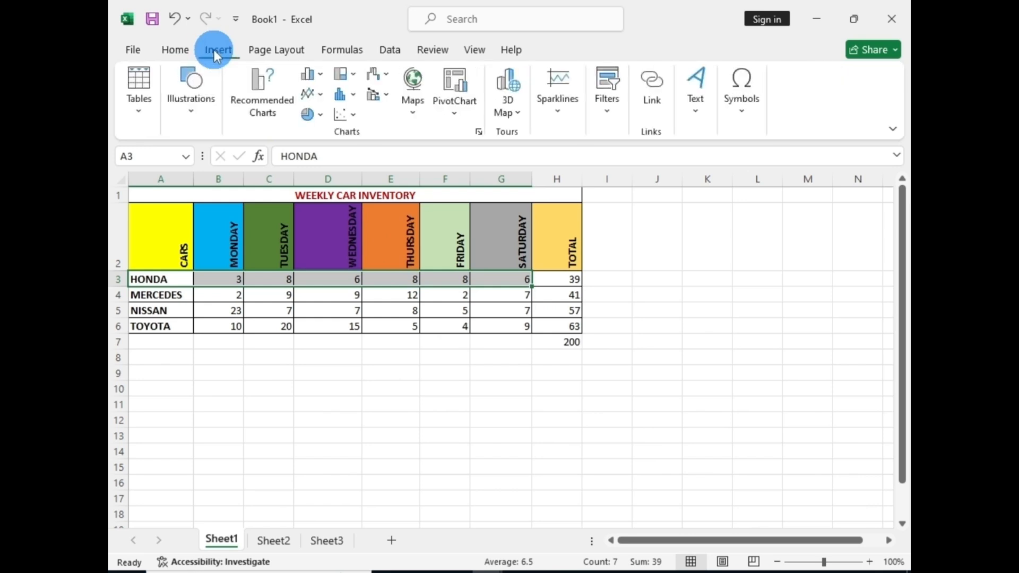
{"action": "left_click", "coordinate": [318, 76]}
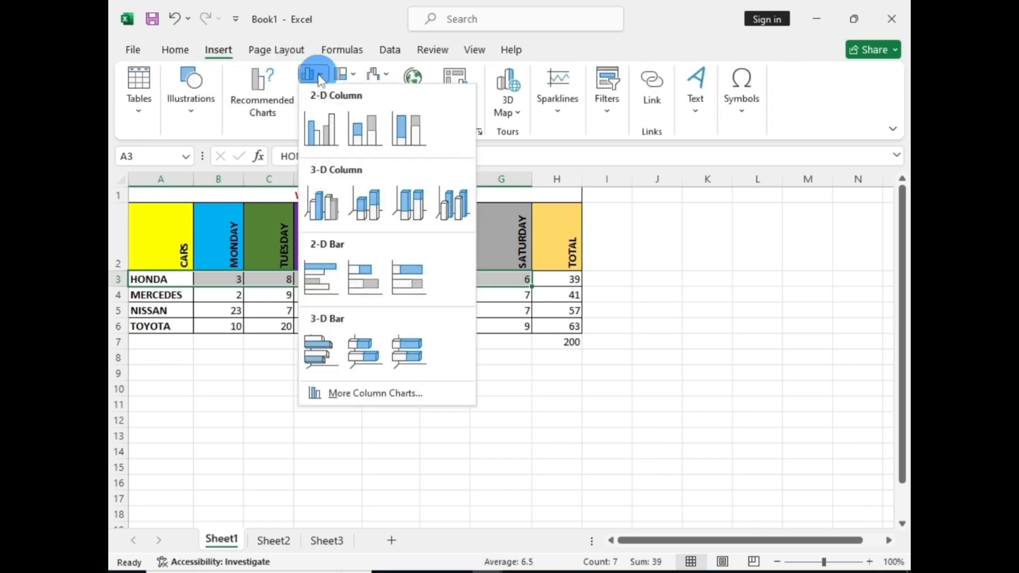
{"action": "left_click", "coordinate": [321, 127]}
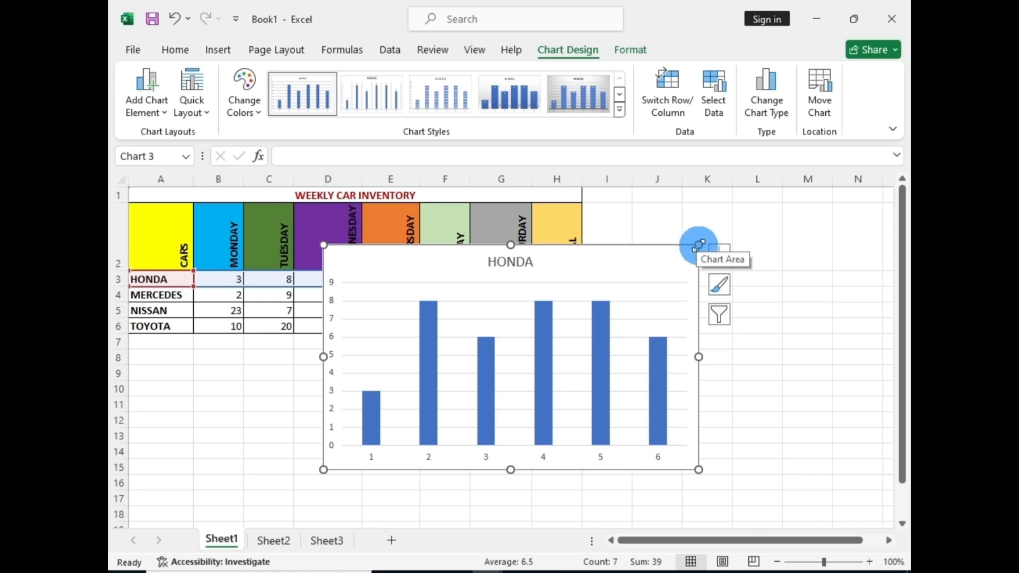
Shrink the HONDA column chart and place it directly below the table, starting under the TOYOTA row
{"action": "left_click_drag", "start_coordinate": [698, 245], "coordinate": [596, 266]}
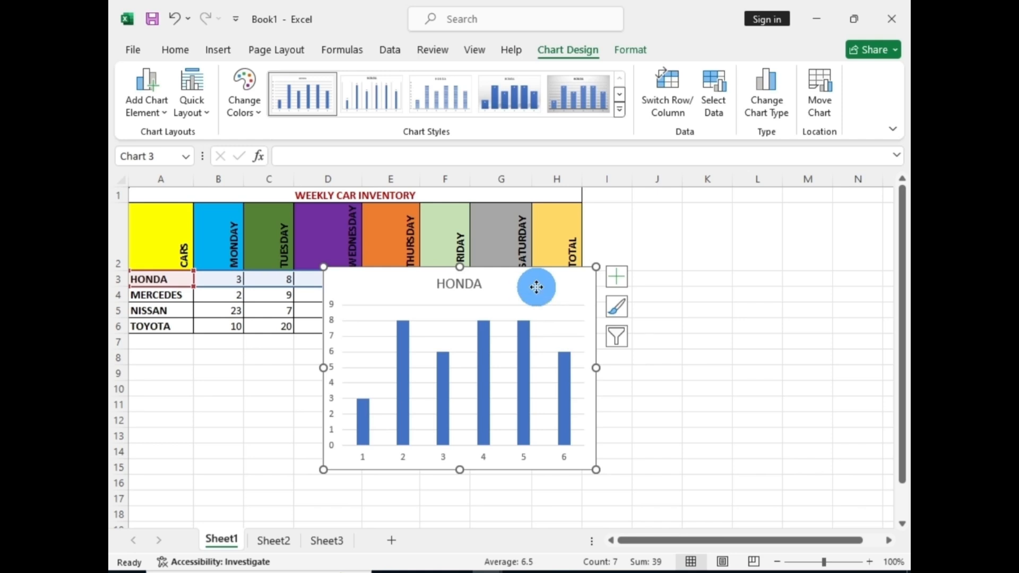
{"action": "left_click_drag", "start_coordinate": [536, 287], "coordinate": [362, 354]}
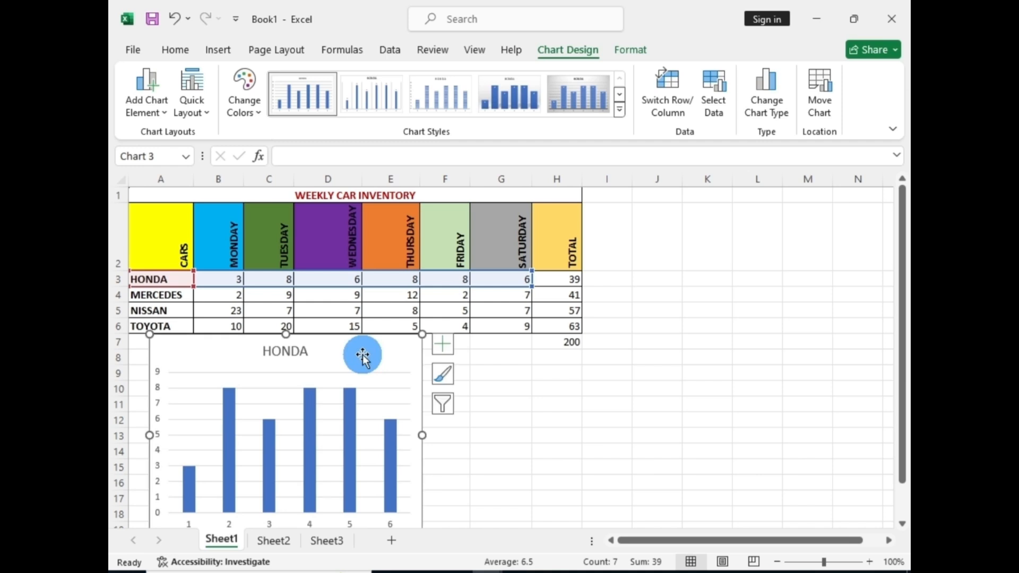
{"action": "left_click", "coordinate": [555, 466]}
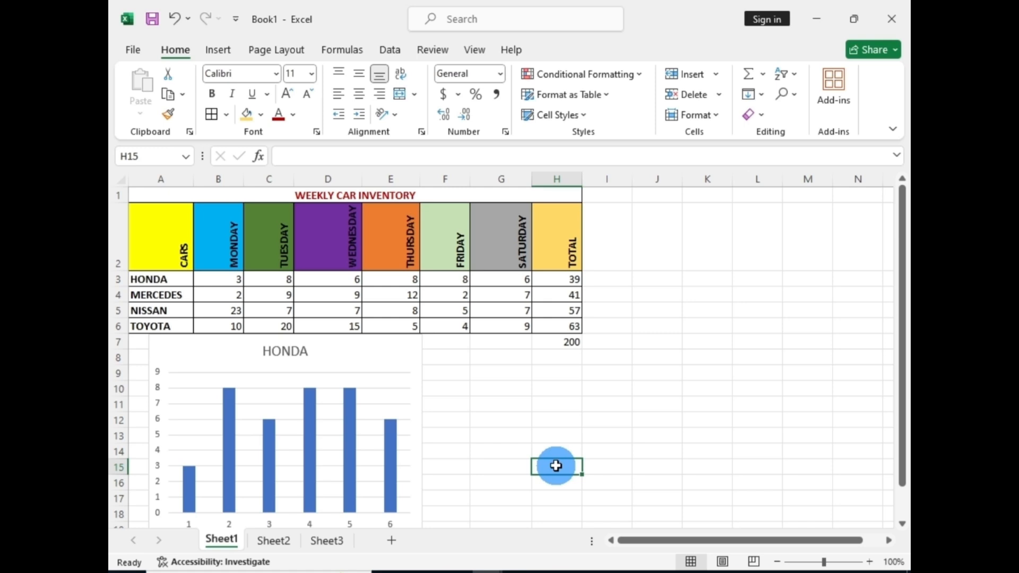
Insert a 2-D line chart with markers from the TOYOTA row's Monday to Saturday values (A6:G6)
{"action": "left_click", "coordinate": [150, 325]}
{"action": "left_click_drag", "start_coordinate": [151, 326], "coordinate": [484, 325]}
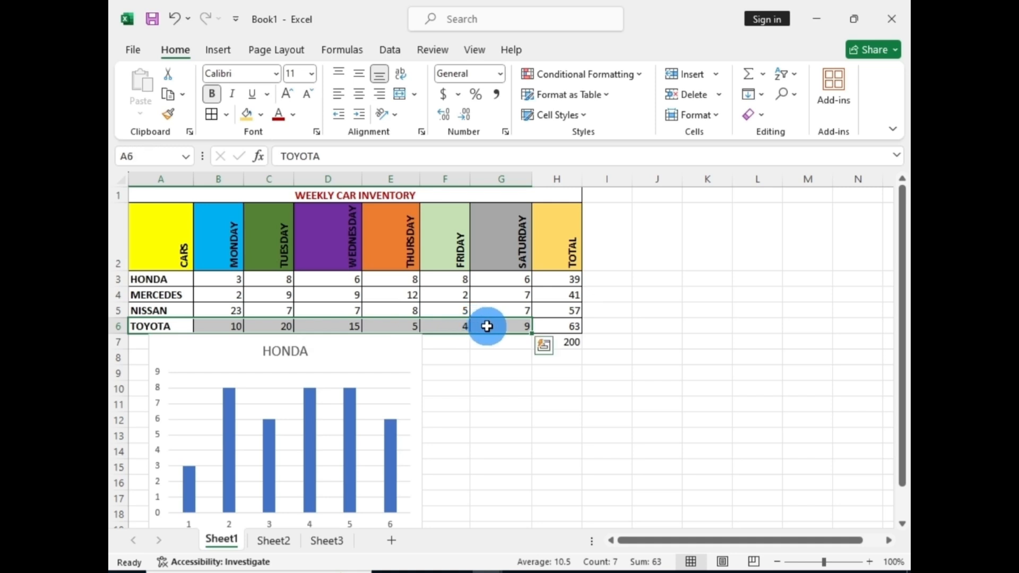
{"action": "left_click", "coordinate": [211, 48]}
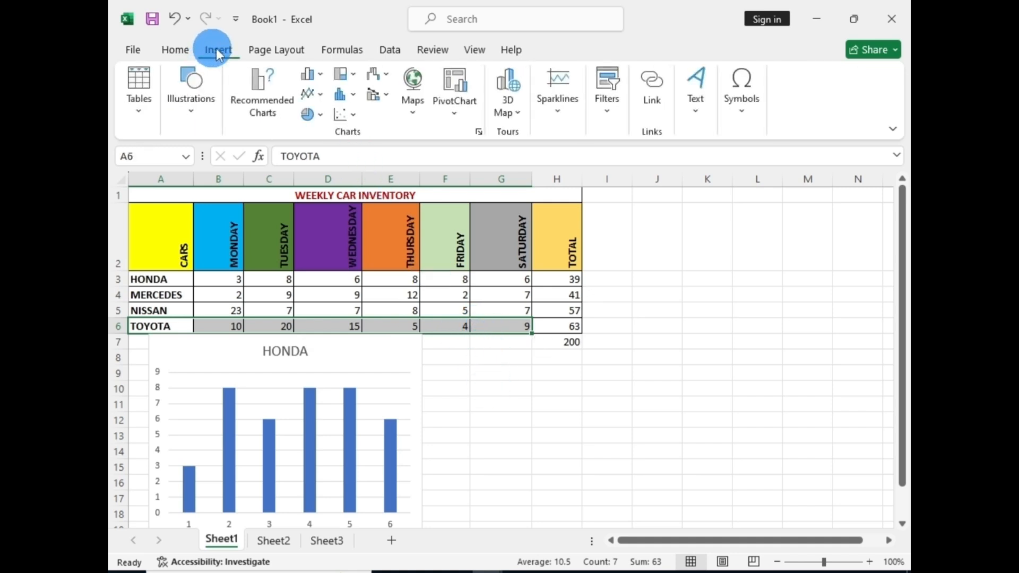
{"action": "left_click", "coordinate": [347, 95]}
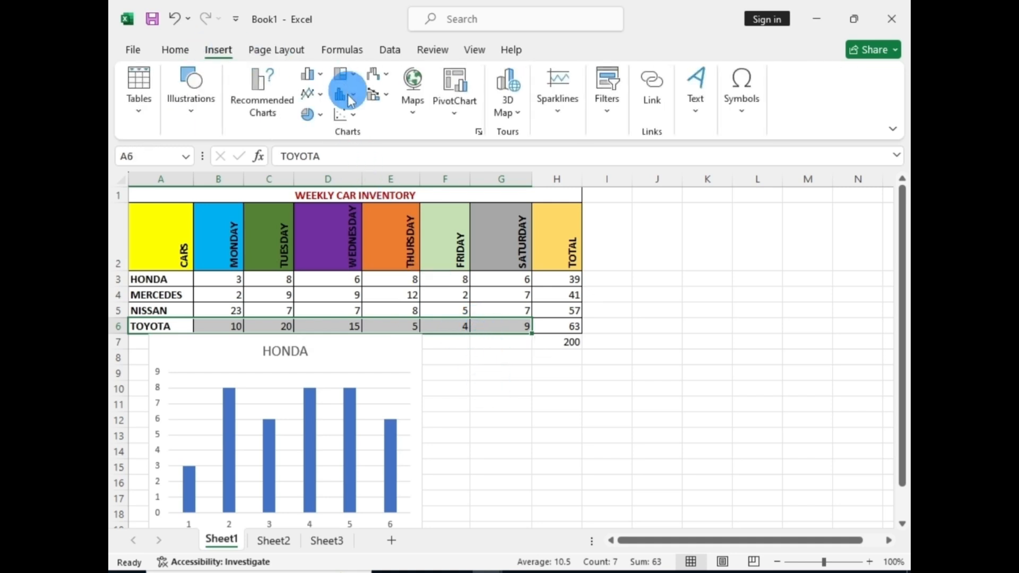
{"action": "left_click", "coordinate": [320, 96]}
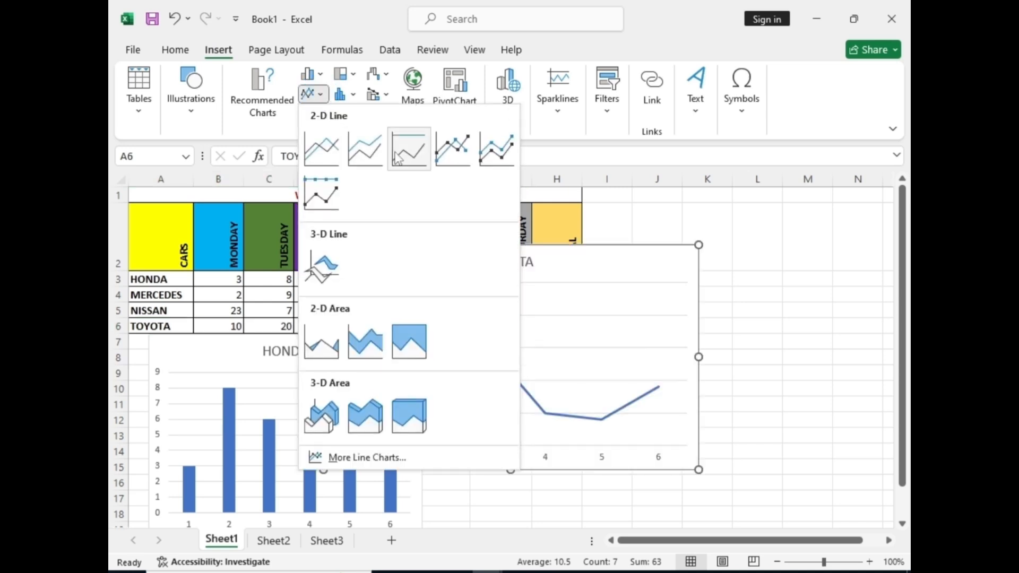
{"action": "left_click", "coordinate": [455, 155]}
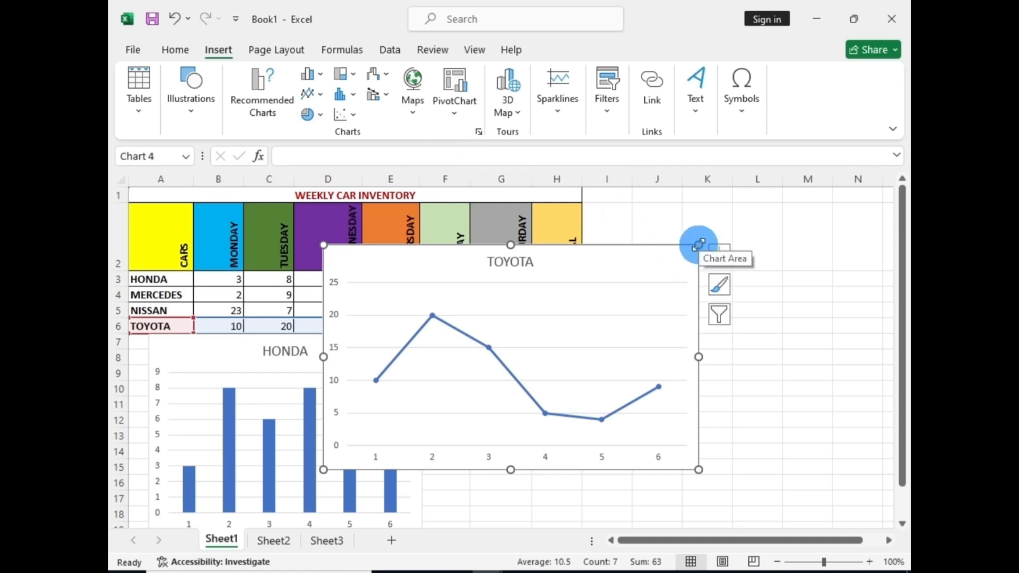
Shrink the TOYOTA line chart and place it beside the table, to the right of the TOTAL column
{"action": "left_click_drag", "start_coordinate": [699, 245], "coordinate": [578, 275]}
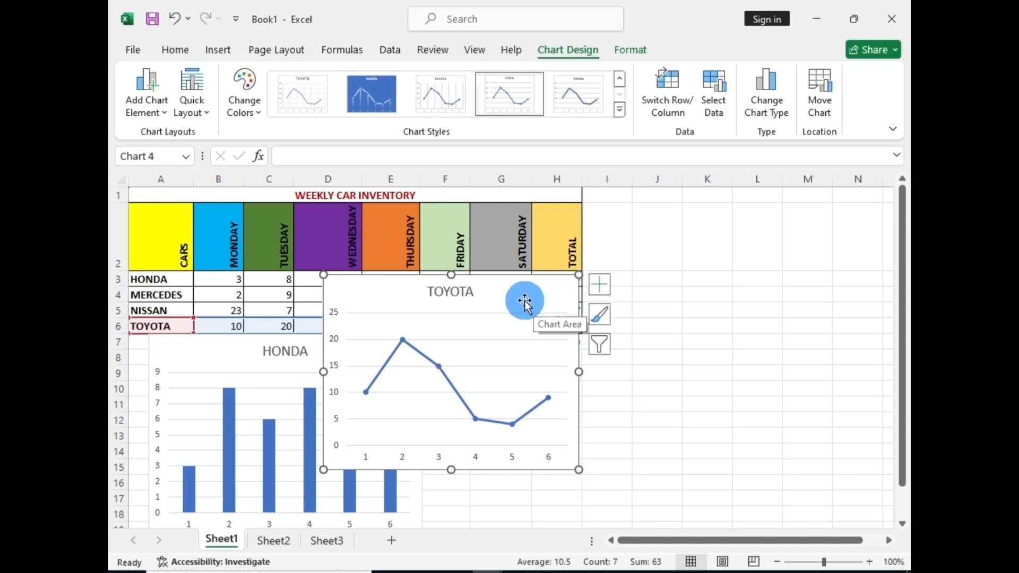
{"action": "left_click_drag", "start_coordinate": [524, 301], "coordinate": [815, 307]}
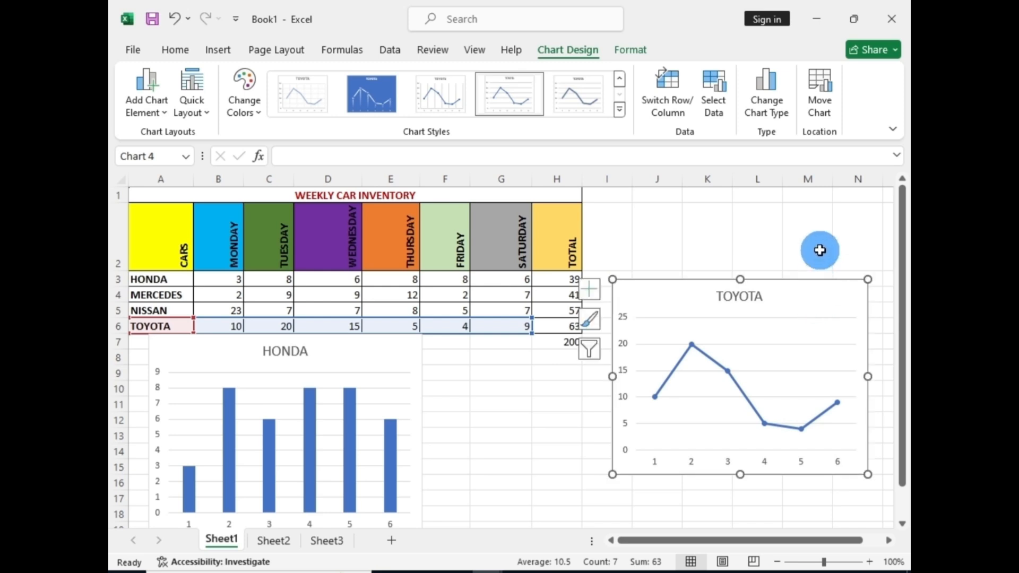
{"action": "left_click", "coordinate": [561, 463]}
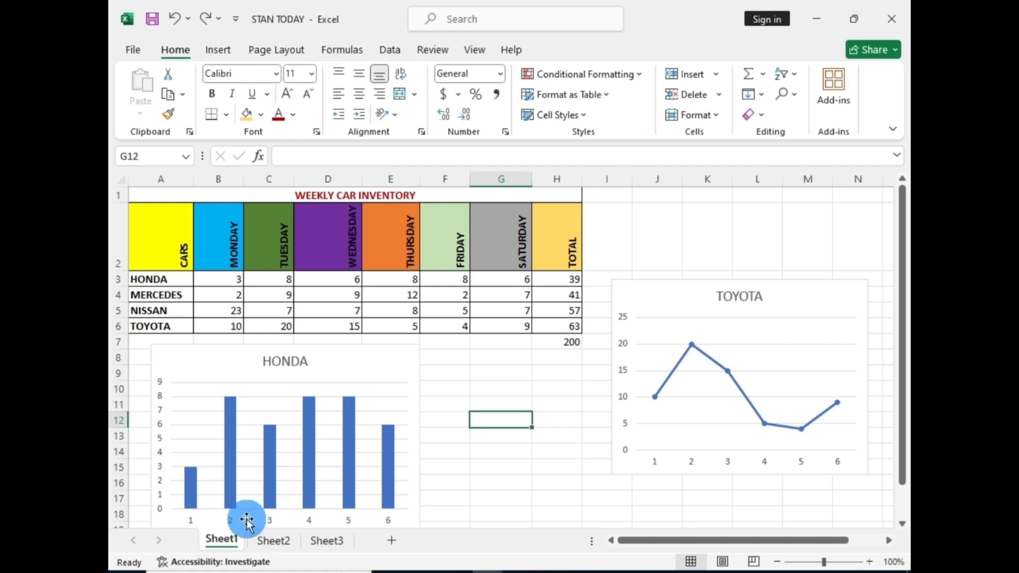
Rename the Sheet1 worksheet as CARS
{"action": "right_click", "coordinate": [221, 539]}
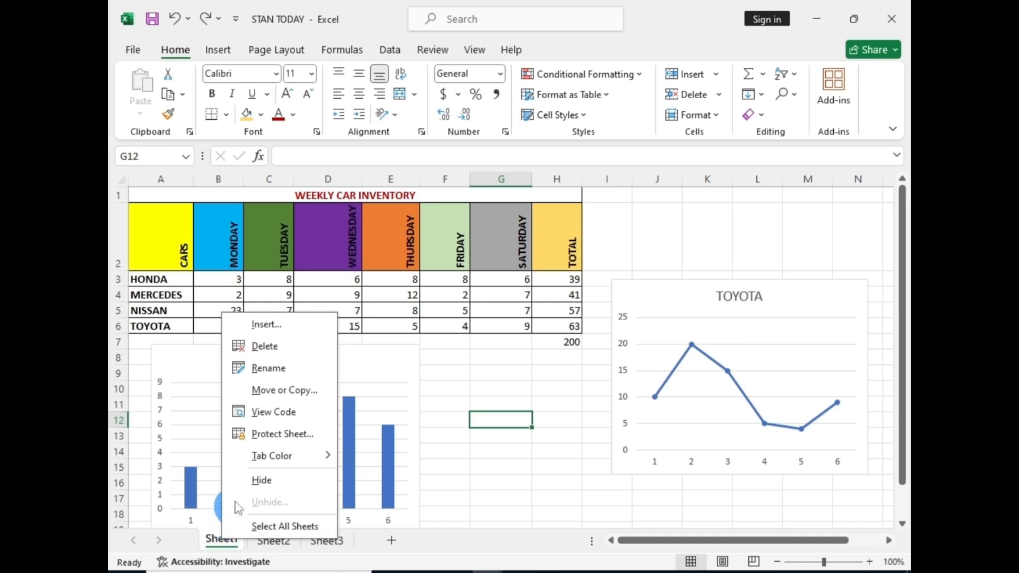
{"action": "left_click", "coordinate": [268, 370]}
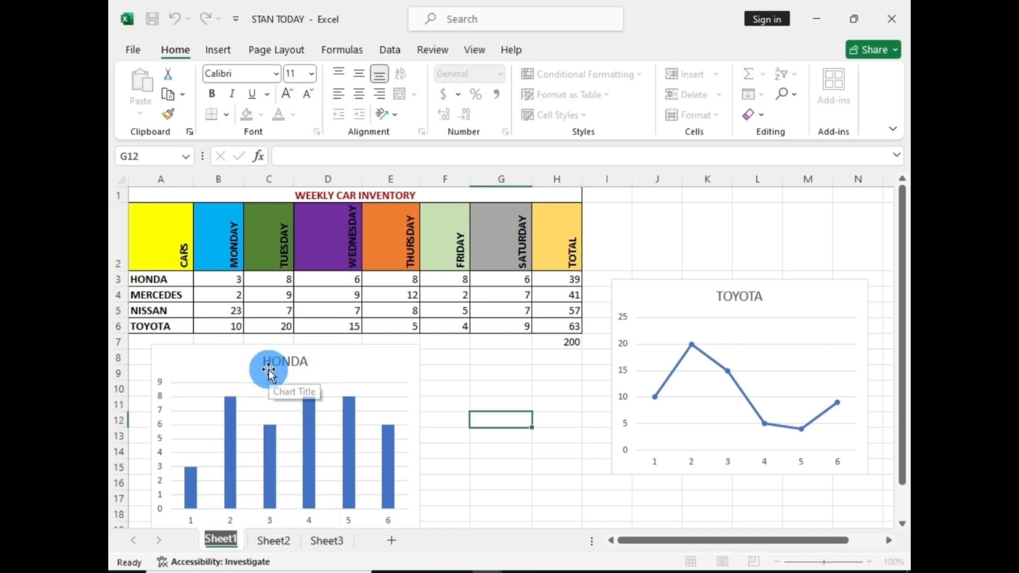
{"action": "type", "text": "CARS"}
{"action": "key", "text": "Return"}
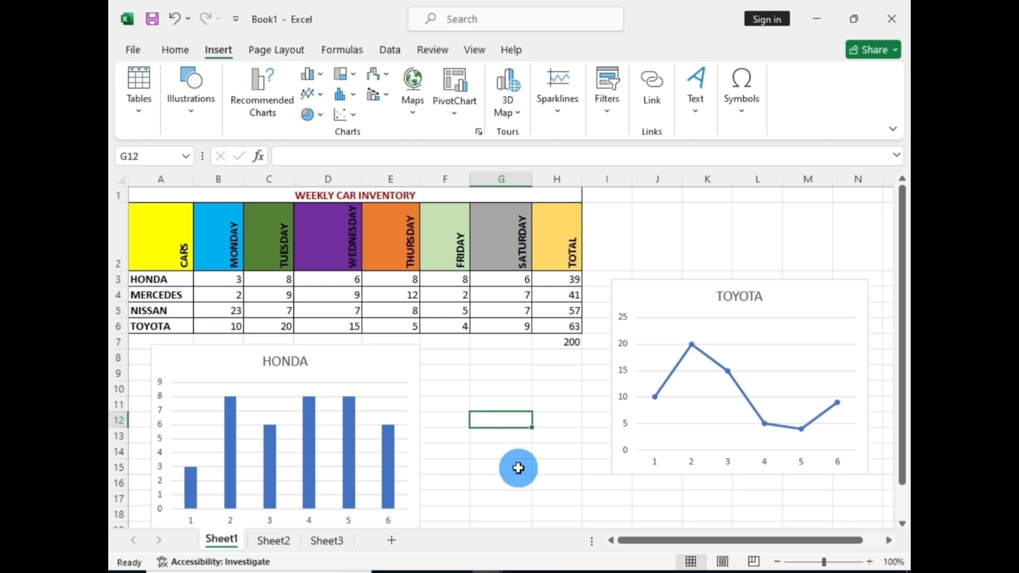
Save the workbook to the Desktop as an Excel Workbook named STAN EXCEL
{"action": "left_click", "coordinate": [134, 50]}
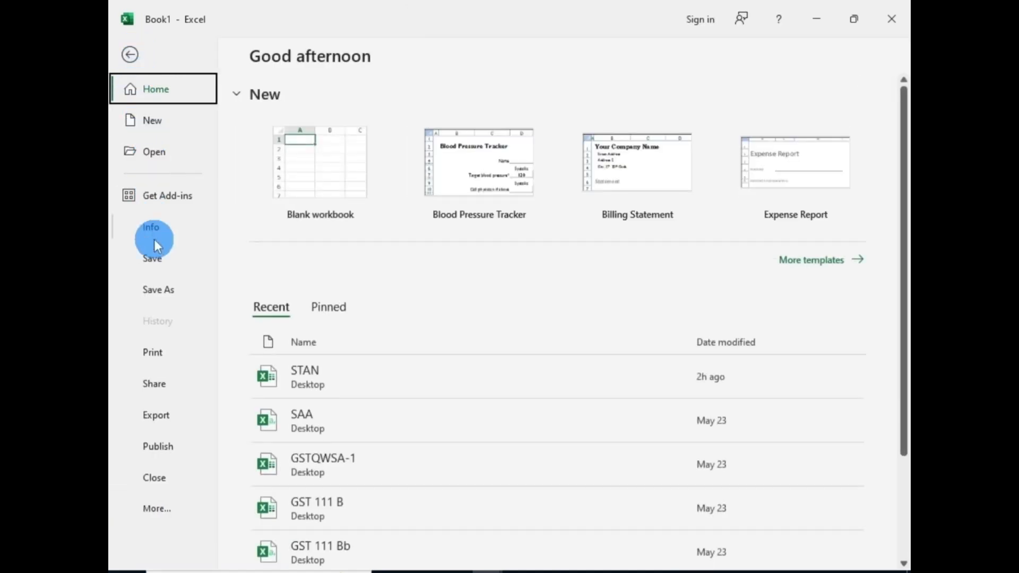
{"action": "left_click", "coordinate": [160, 290]}
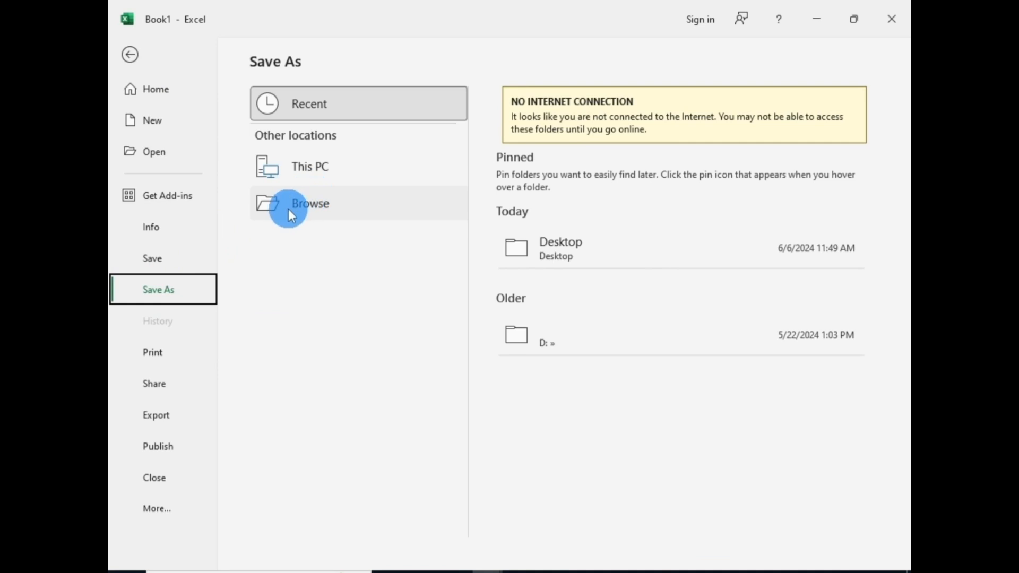
{"action": "left_click", "coordinate": [309, 205]}
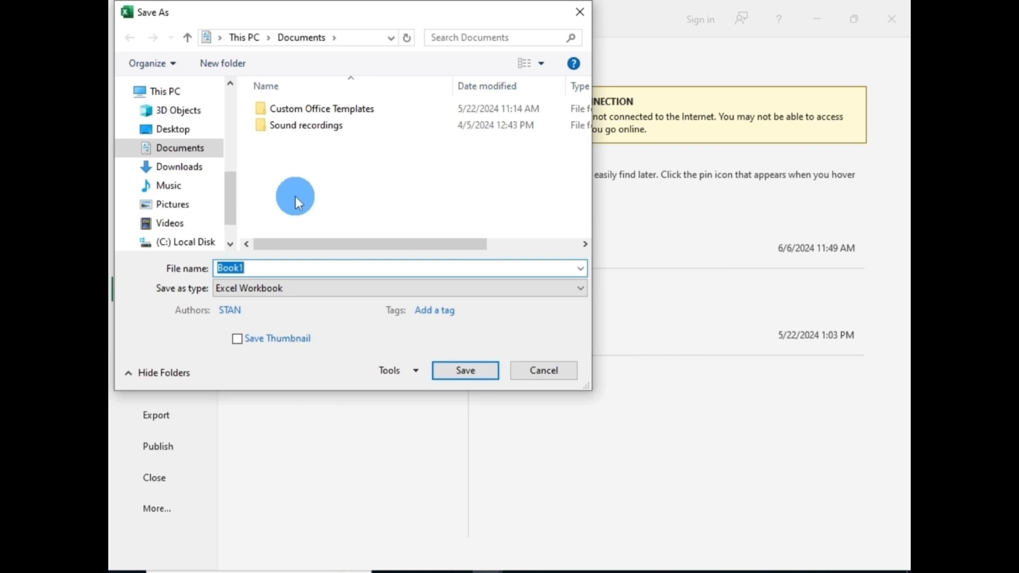
{"action": "left_click", "coordinate": [175, 132]}
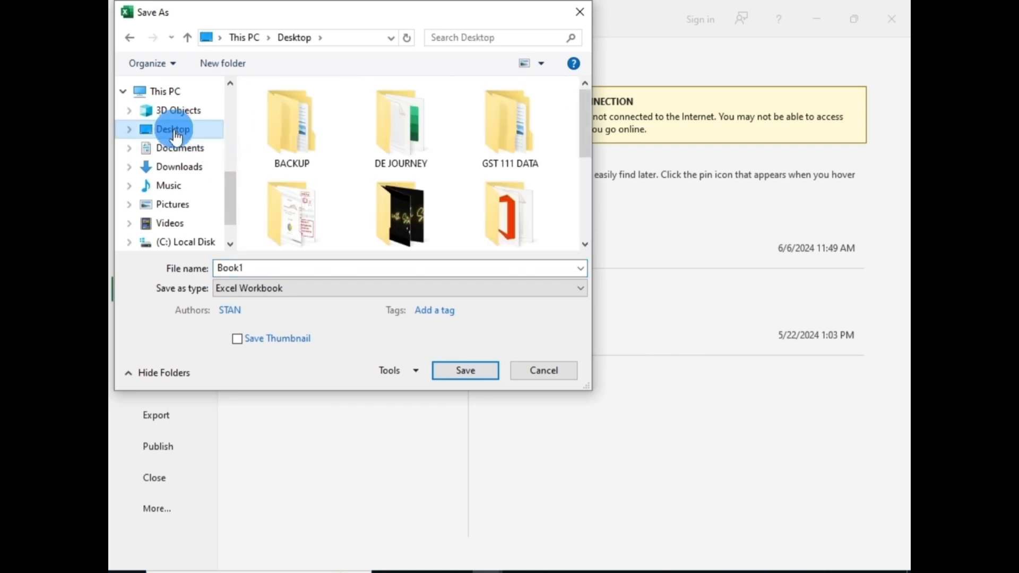
{"action": "left_click", "coordinate": [222, 265]}
{"action": "key", "text": "BackSpace"}
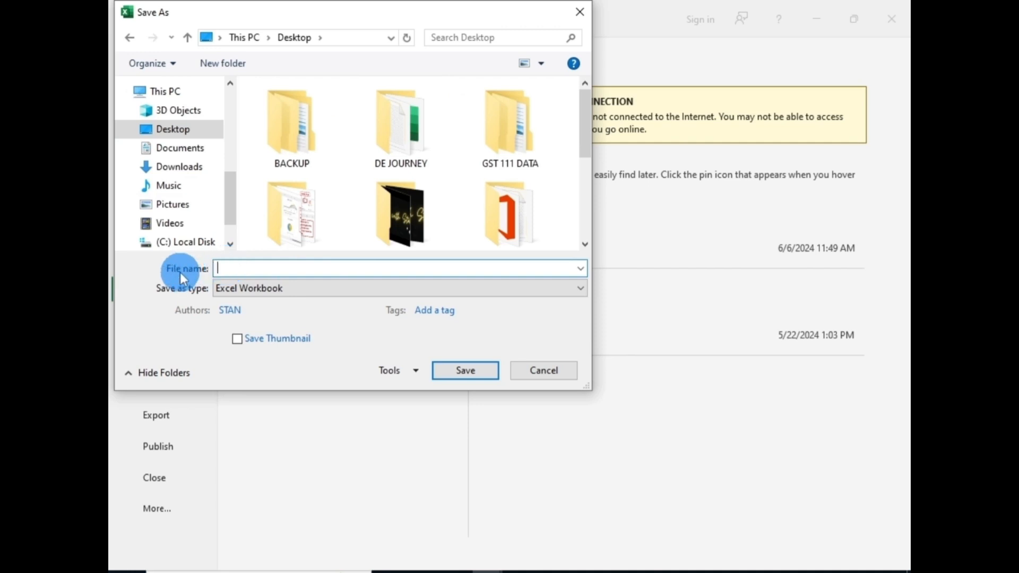
{"action": "type", "text": "S"}
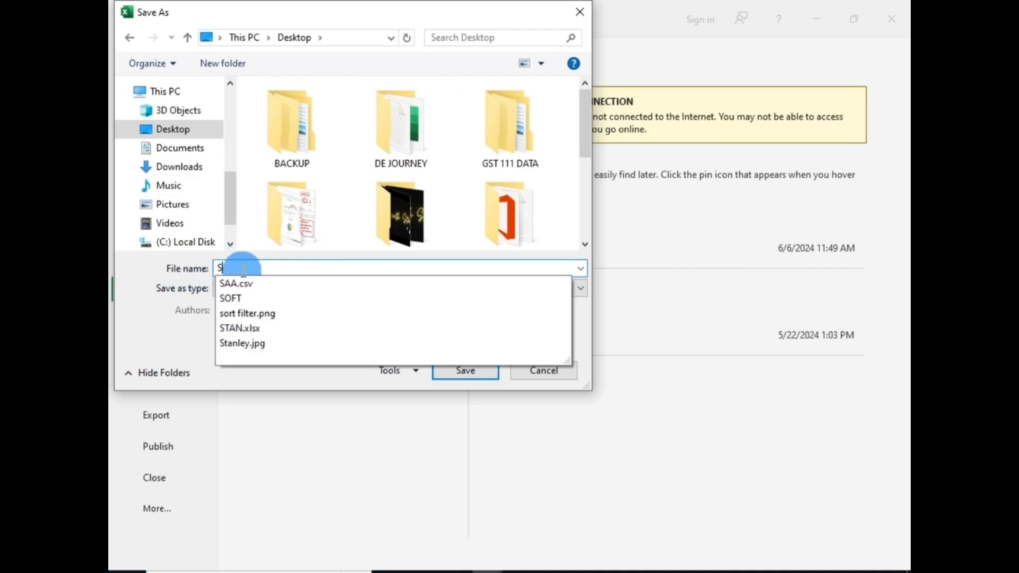
{"action": "type", "text": "TAN E"}
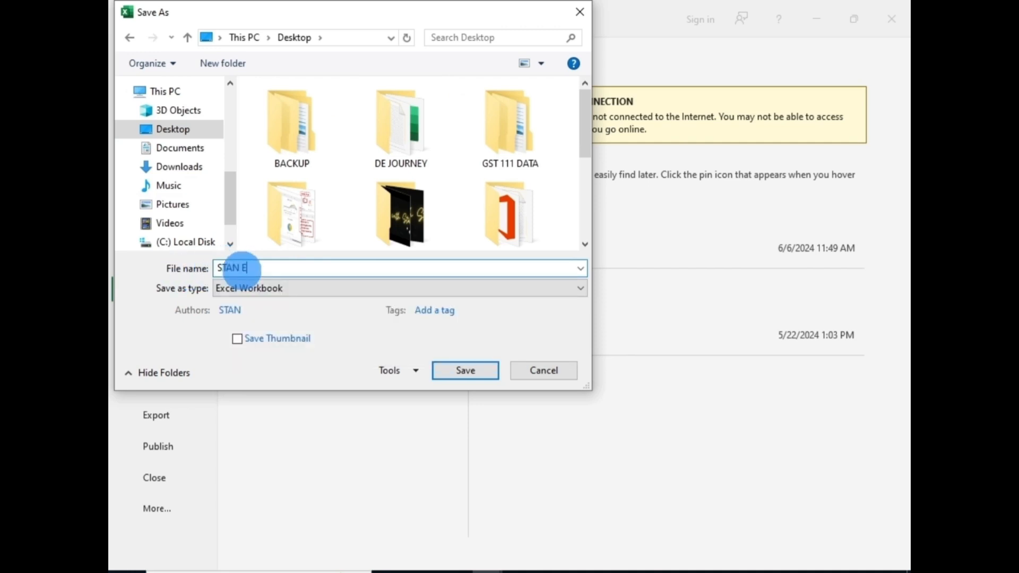
{"action": "type", "text": "XCEL"}
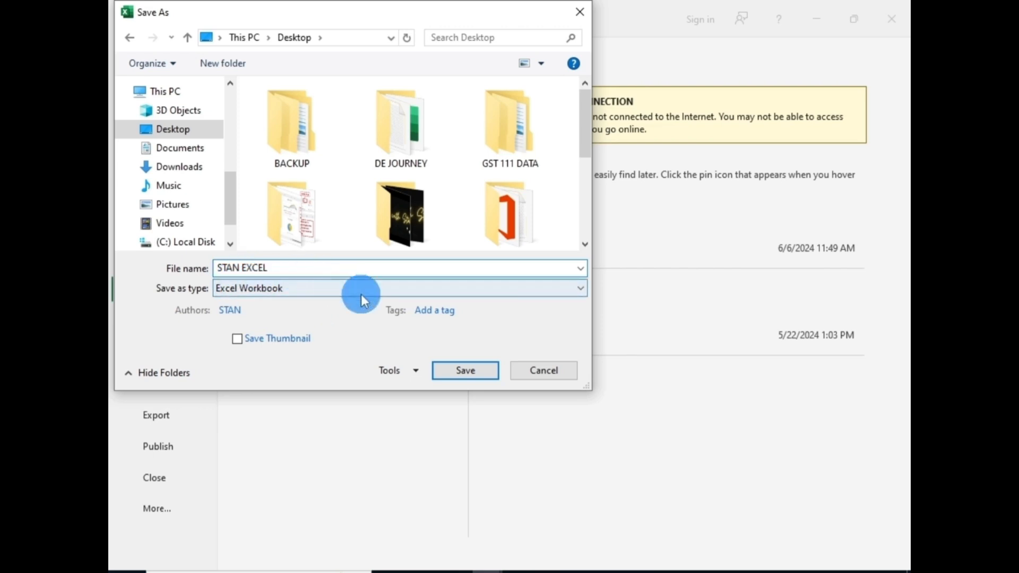
{"action": "left_click", "coordinate": [468, 373]}
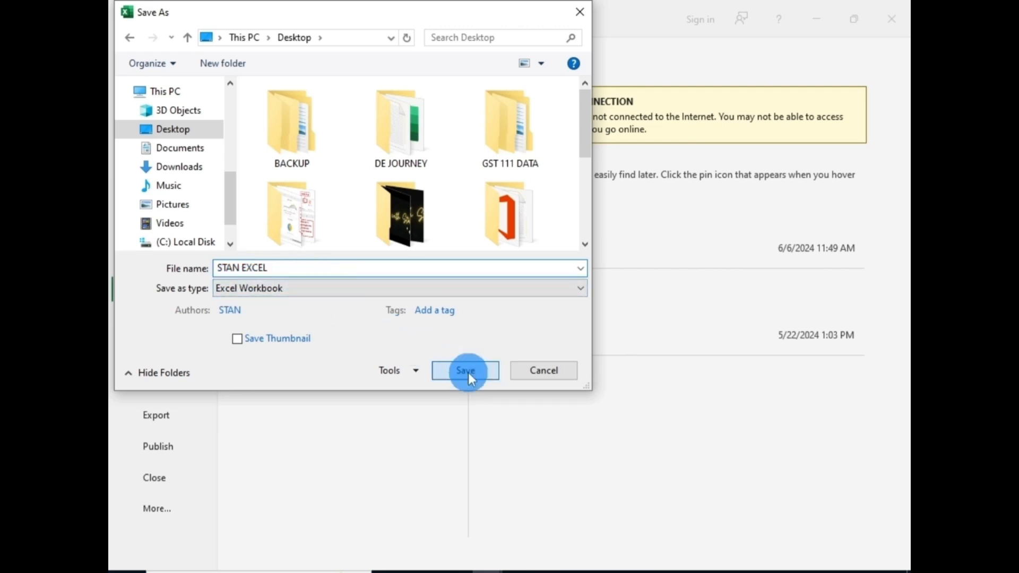